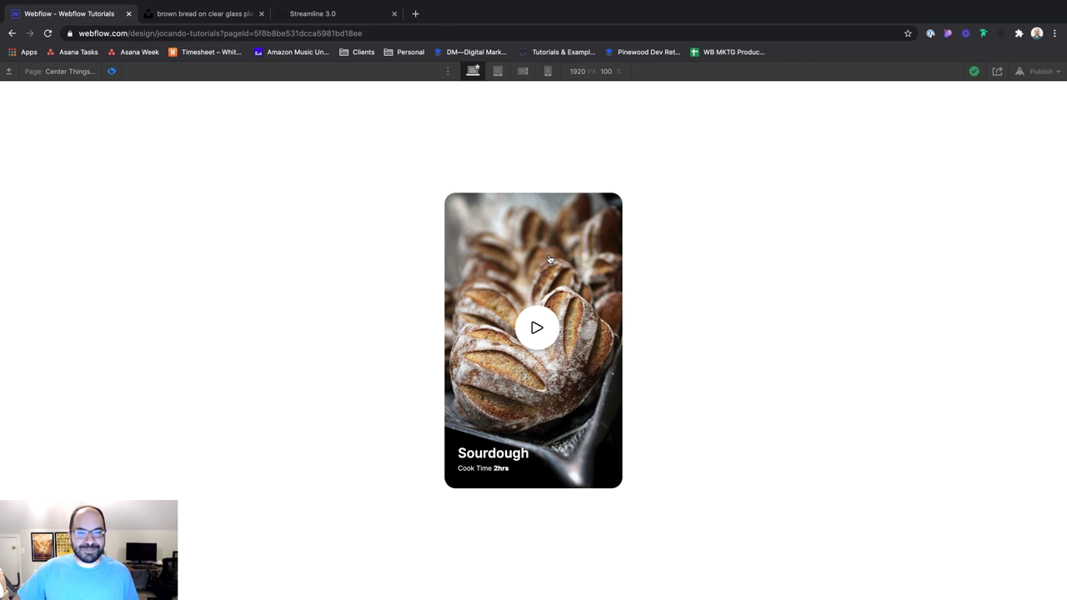
Step: Preview the page, click the Sourdough card to check the YouTube lightbox plays, then close it
key("super+shift+p")
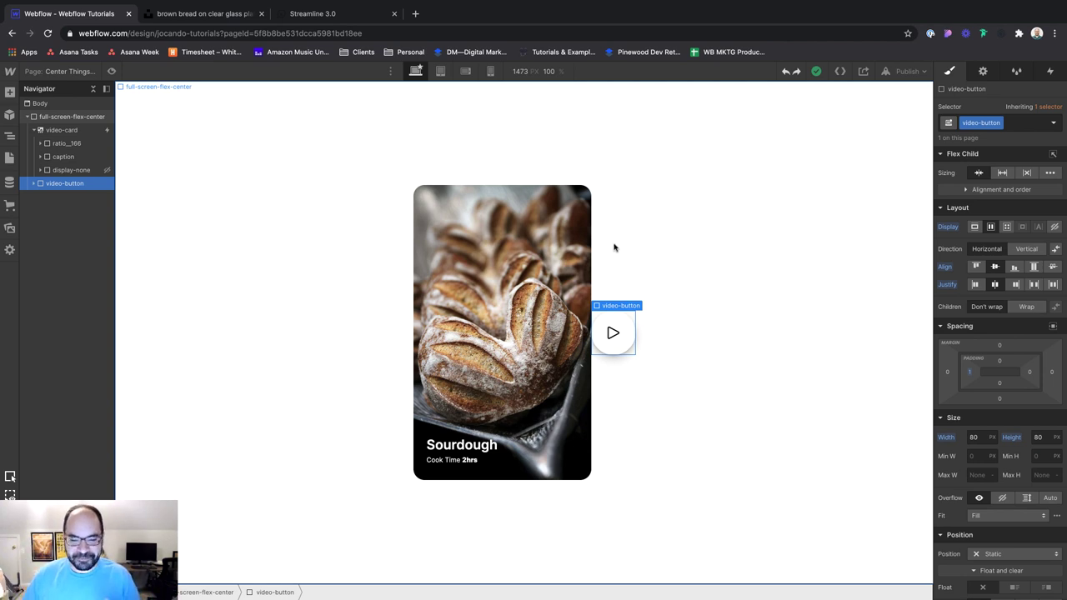
left_click(56, 132)
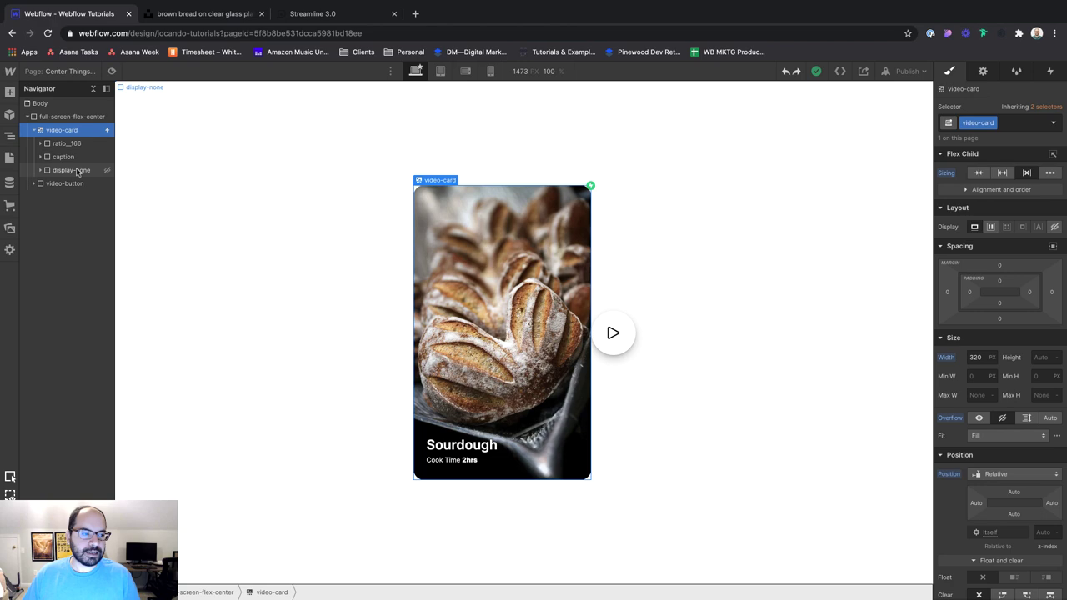
left_click(112, 71)
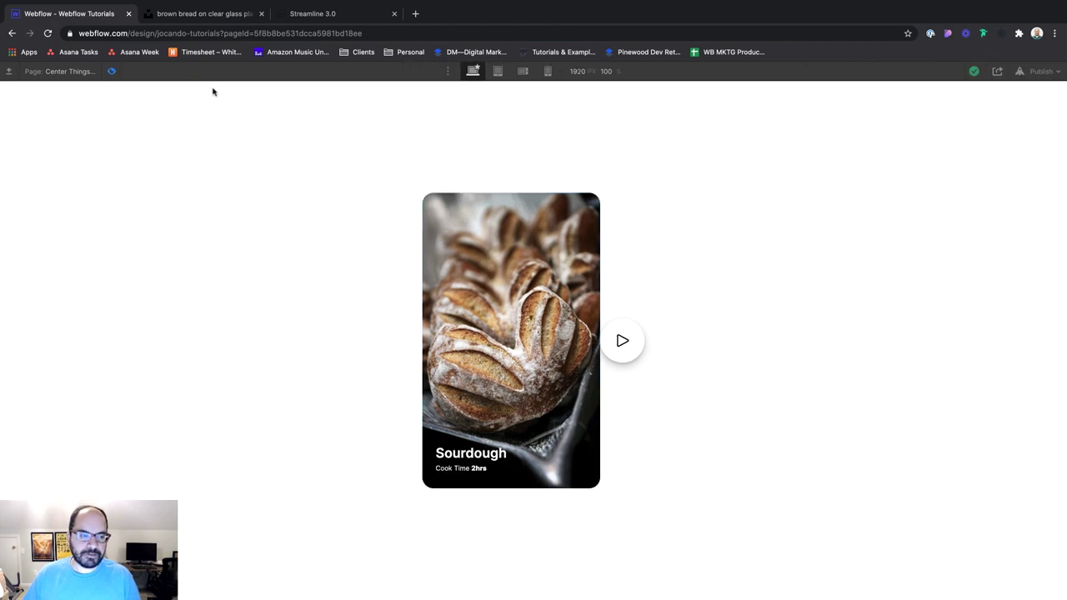
left_click(513, 250)
left_click(980, 228)
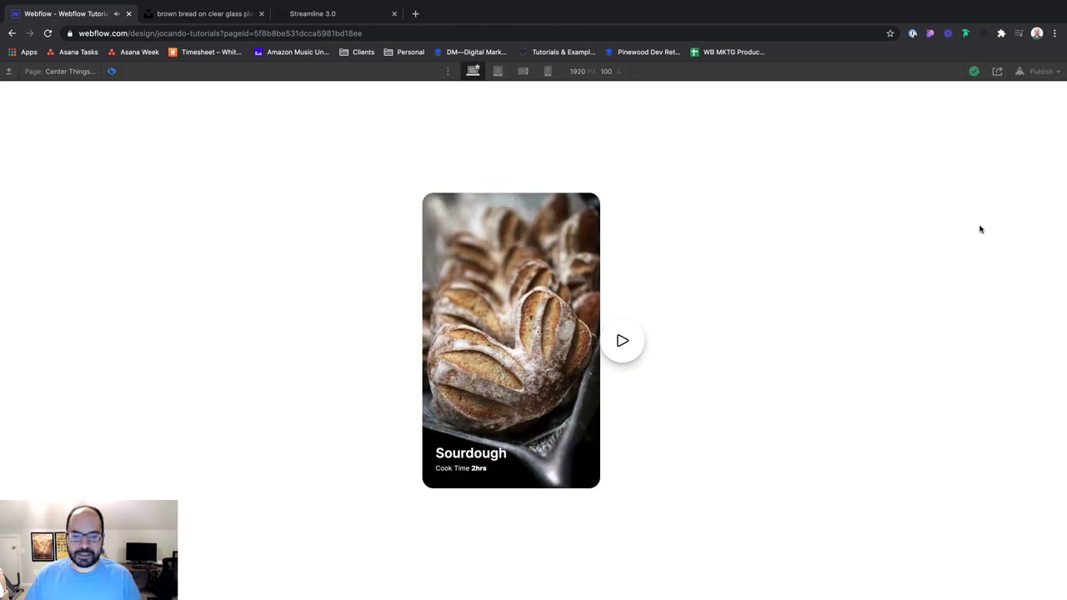
left_click(112, 71)
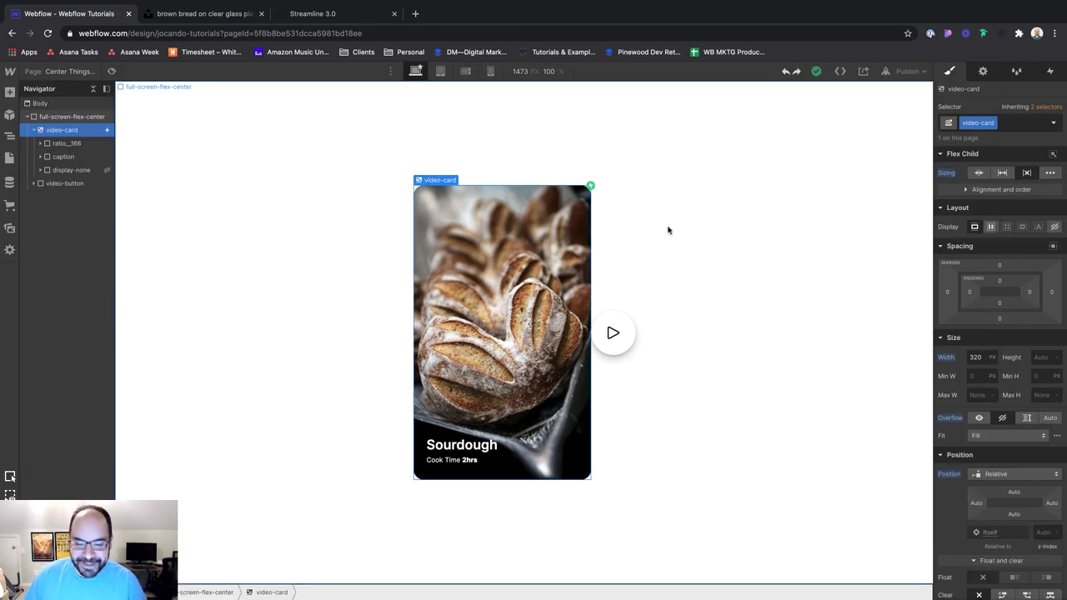
Step: Drag video-button into video-card in the Navigator so it stacks above the bread image
left_click(60, 185)
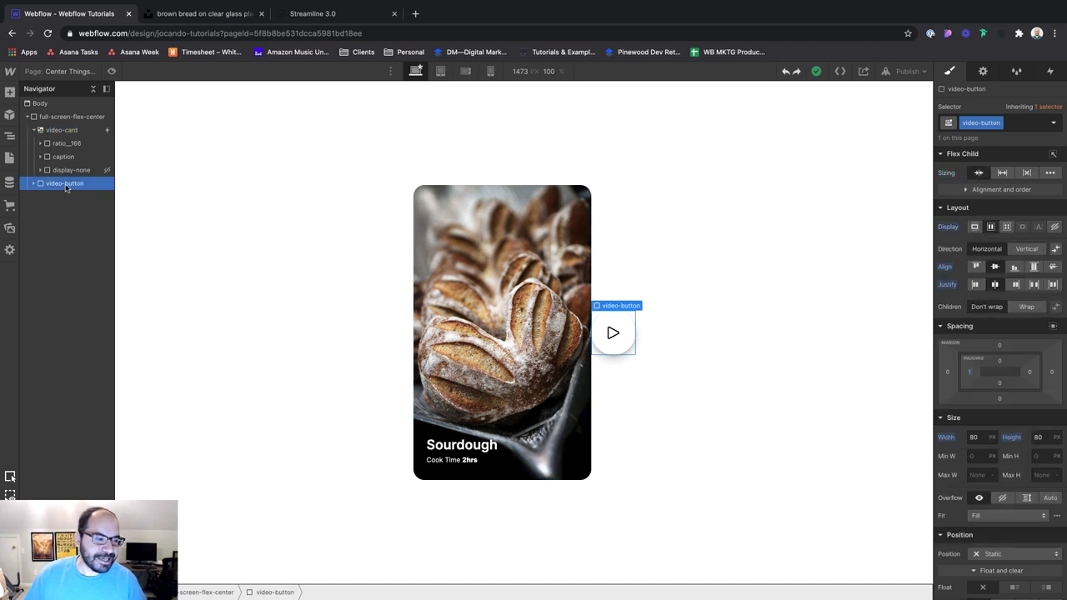
left_click_drag(60, 185, 60, 138)
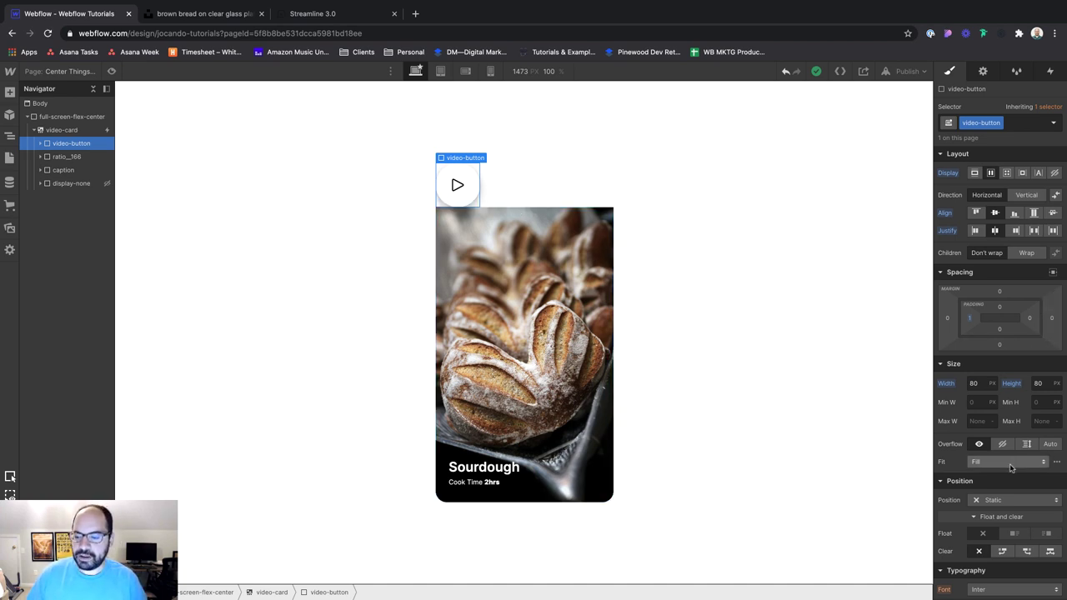
Step: Set video-button's Position to Absolute
left_click(999, 499)
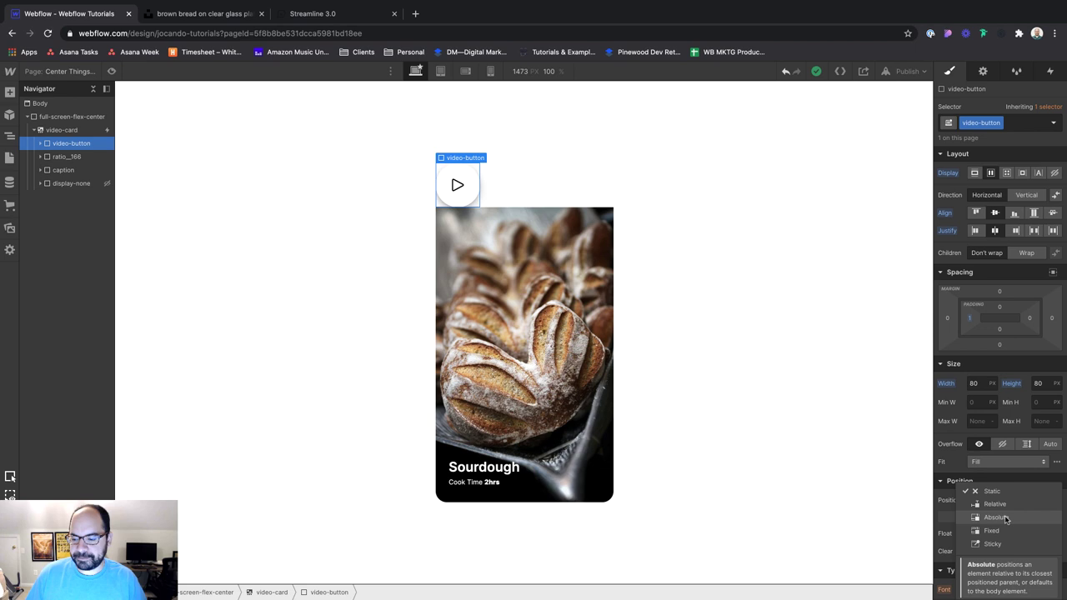
left_click(1006, 516)
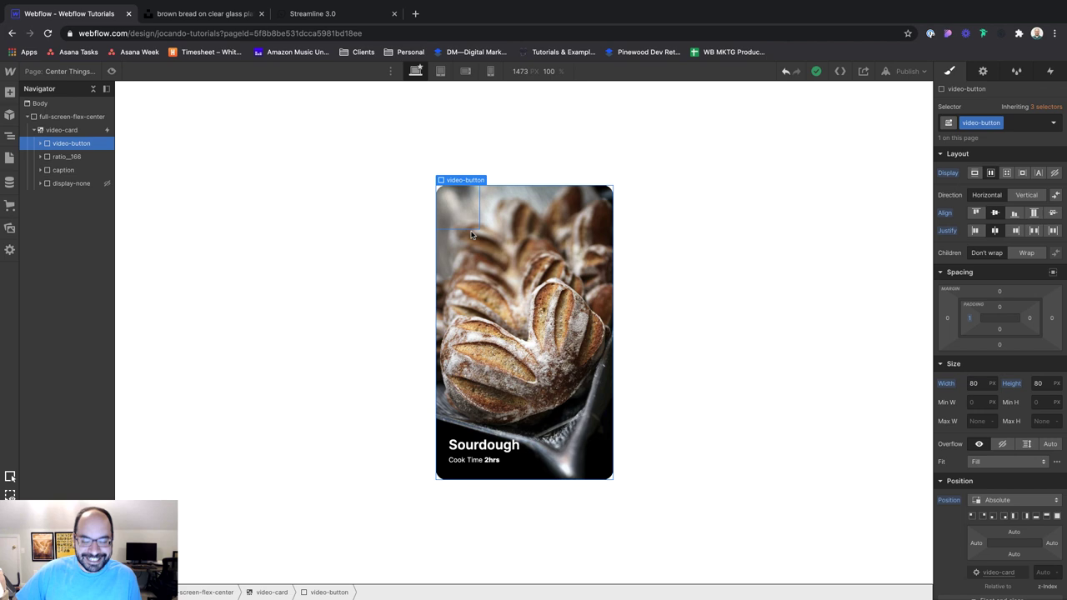
Step: Give video-button a z-index of 1 so the play button shows in front of the image
left_click(1044, 572)
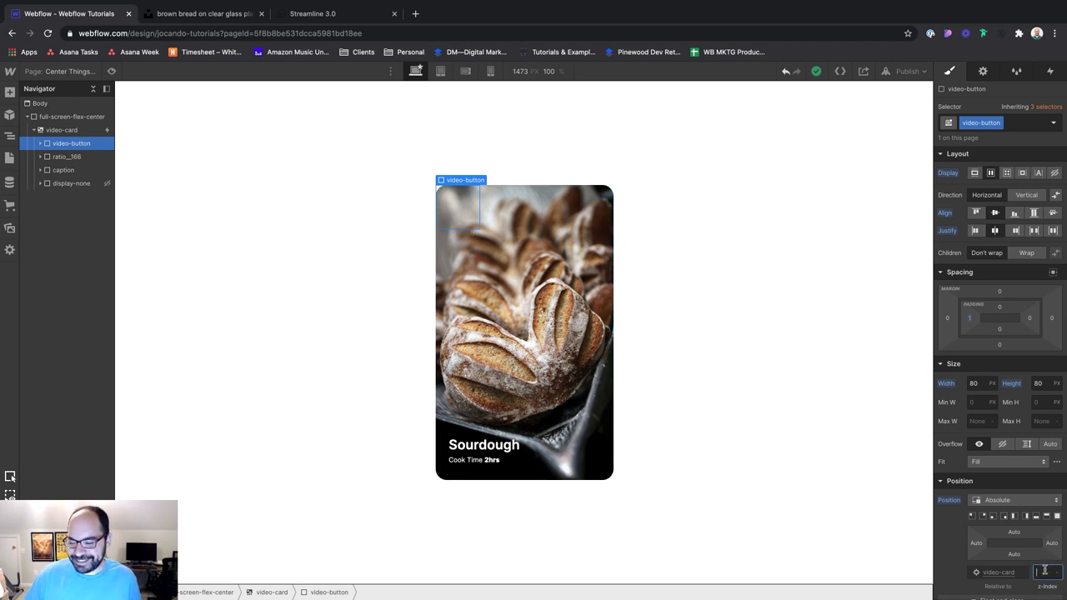
type("1")
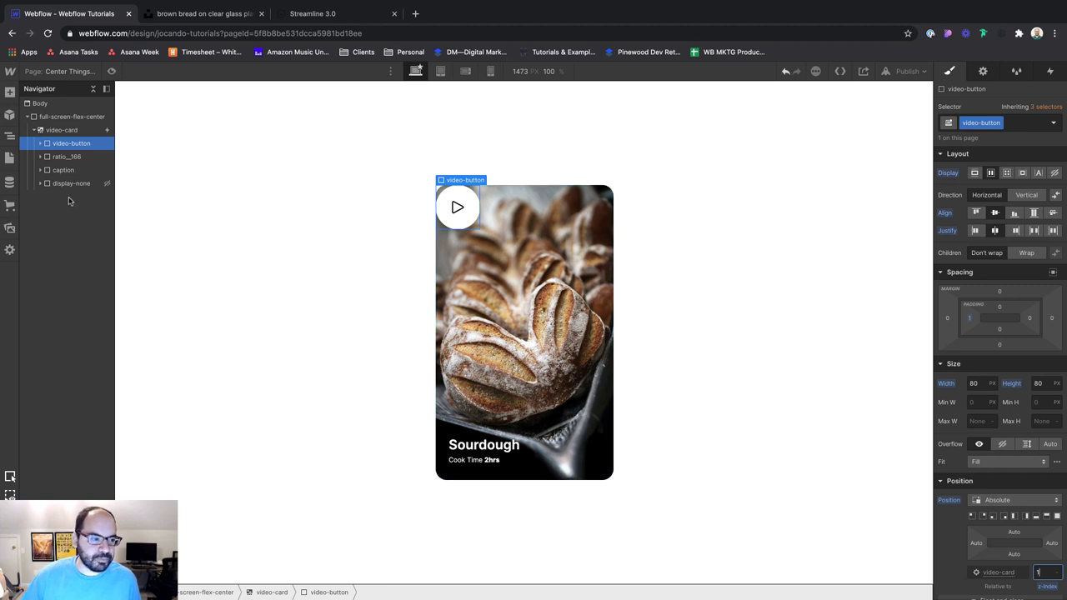
left_click(66, 158)
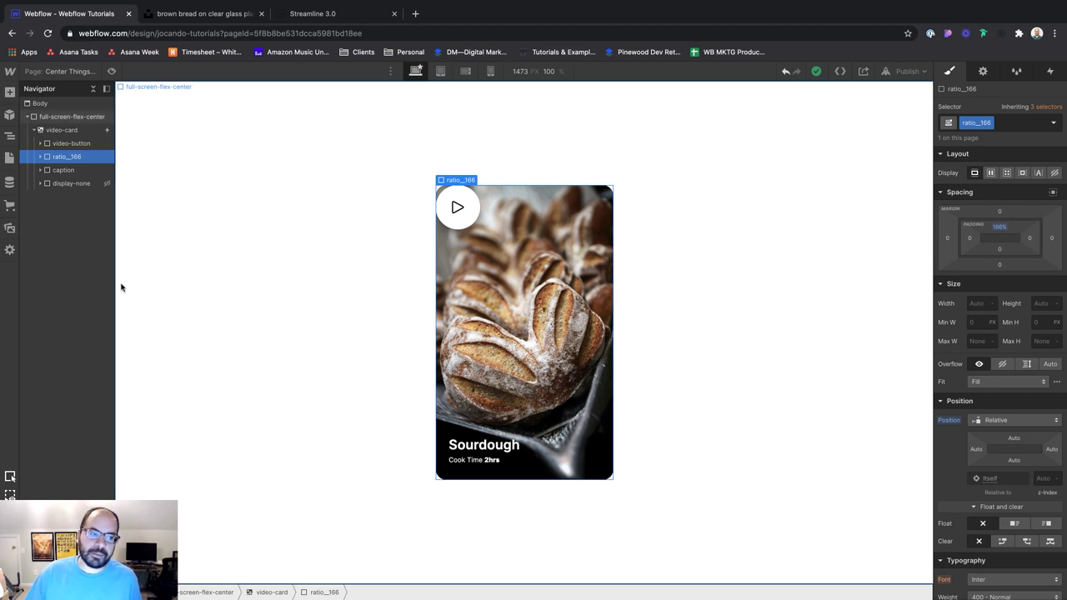
left_click(71, 143)
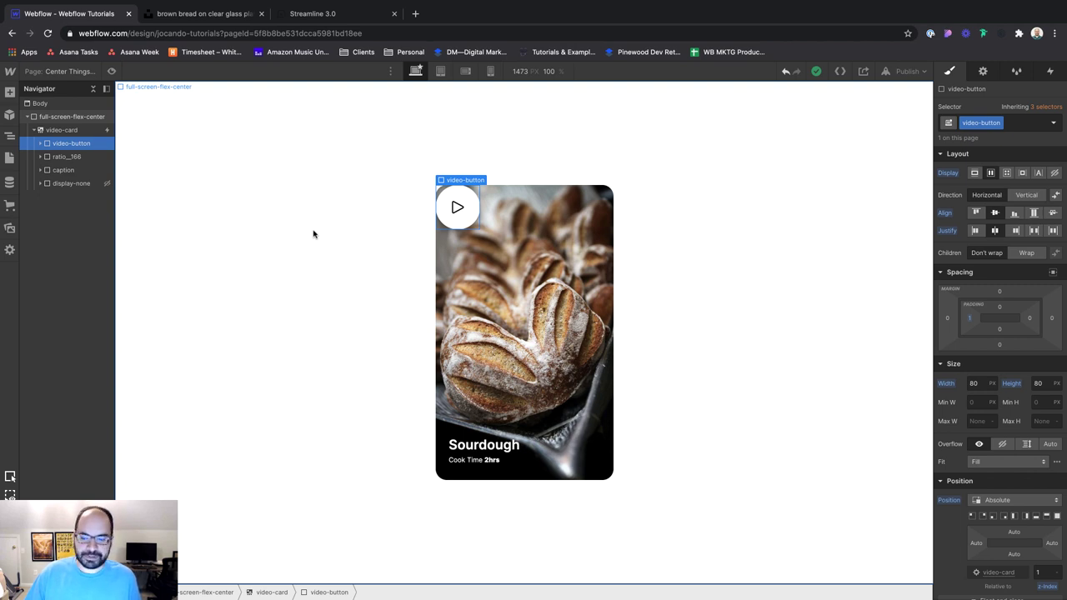
Step: Test z-index 2 on ratio_166, reset it to Auto, then centre the play button on the card
left_click(67, 156)
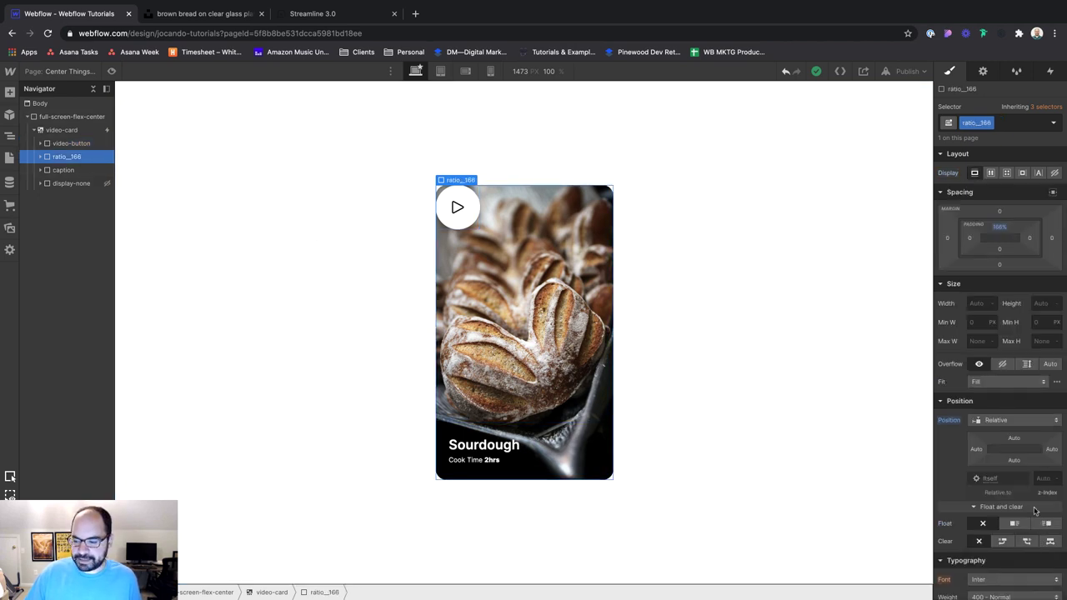
left_click(1048, 478)
type("2")
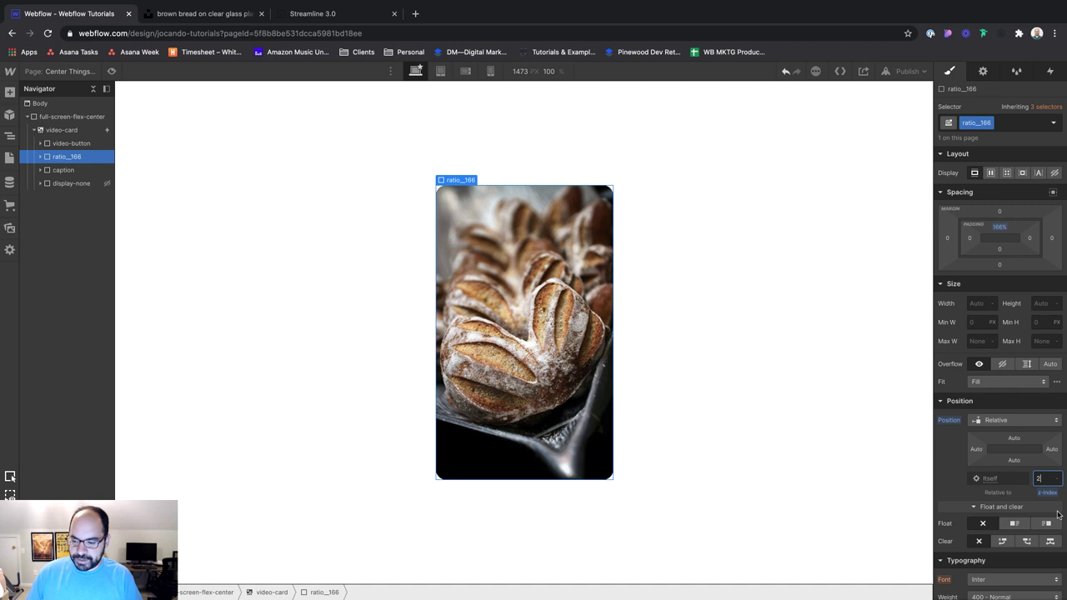
key("BackSpace")
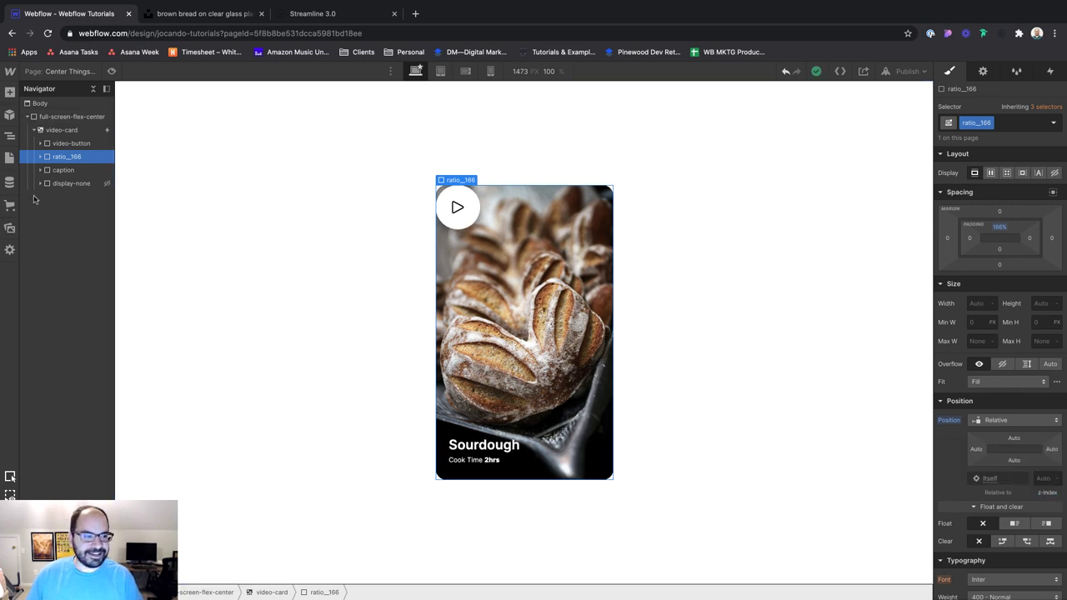
left_click(70, 143)
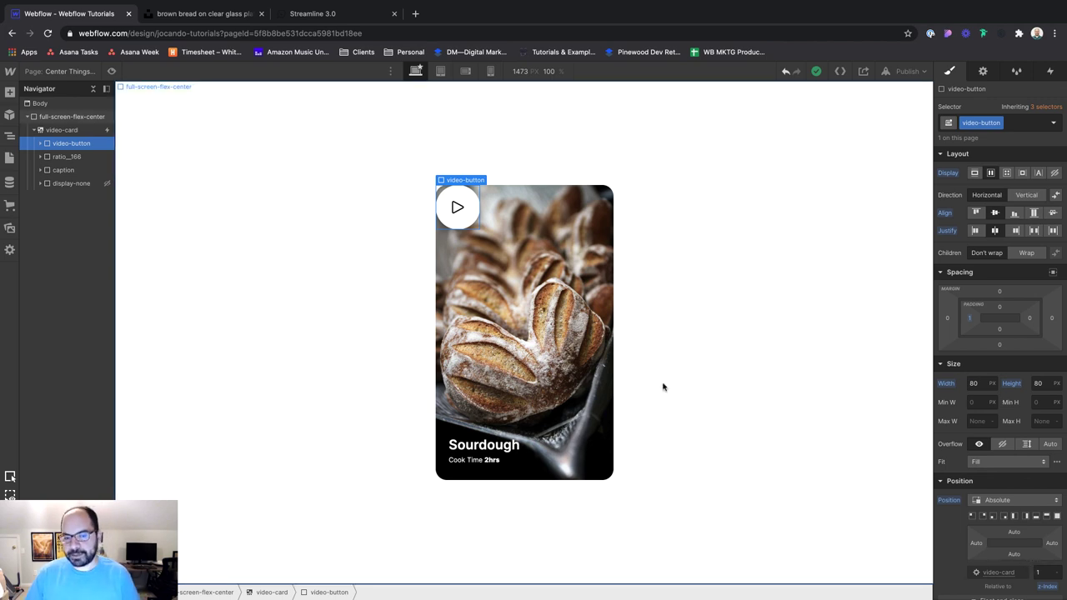
key("ctrl+z")
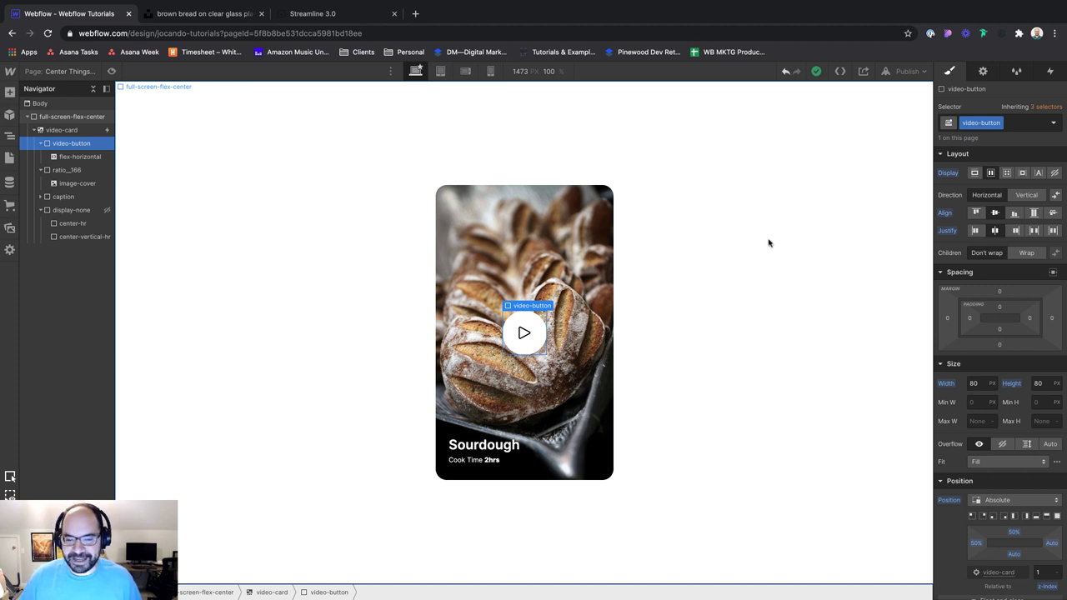
scroll(992, 454, "down", 2)
scroll(997, 455, "down", 2)
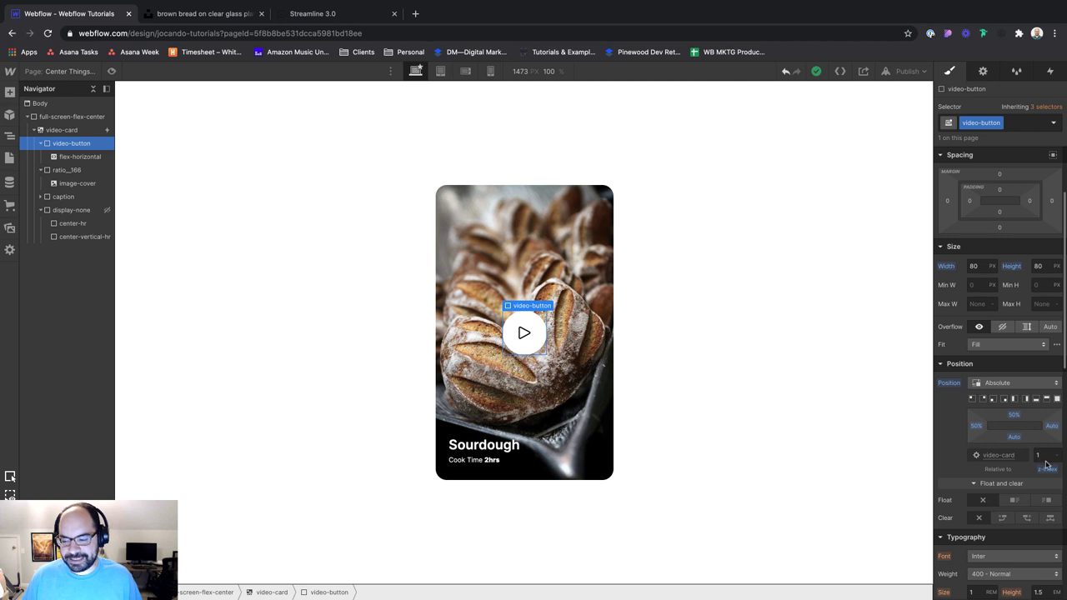
mouse_move(1044, 471)
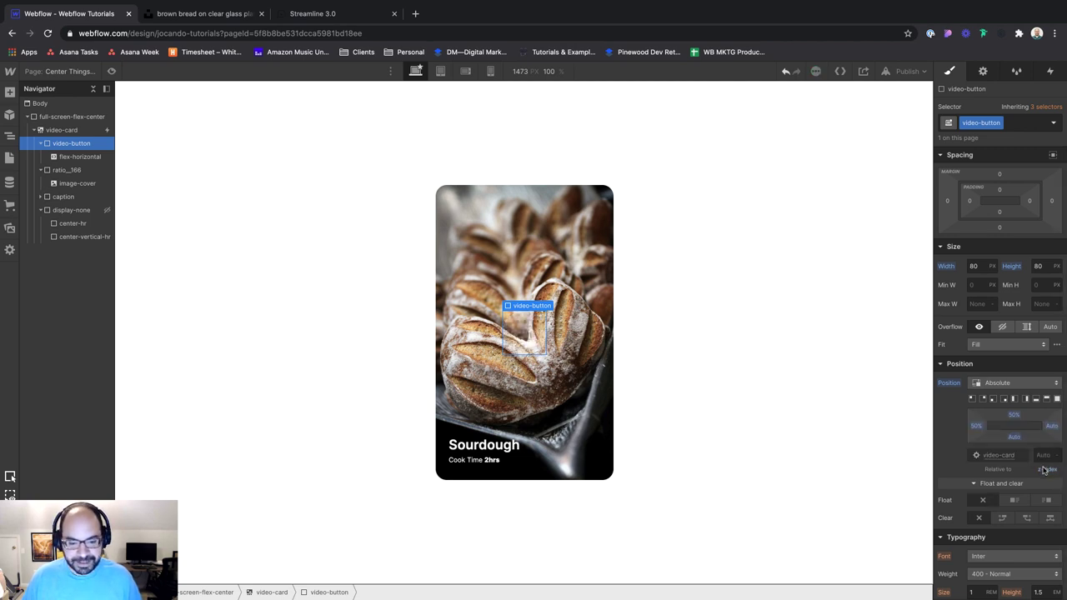
left_click(1043, 455)
type("1")
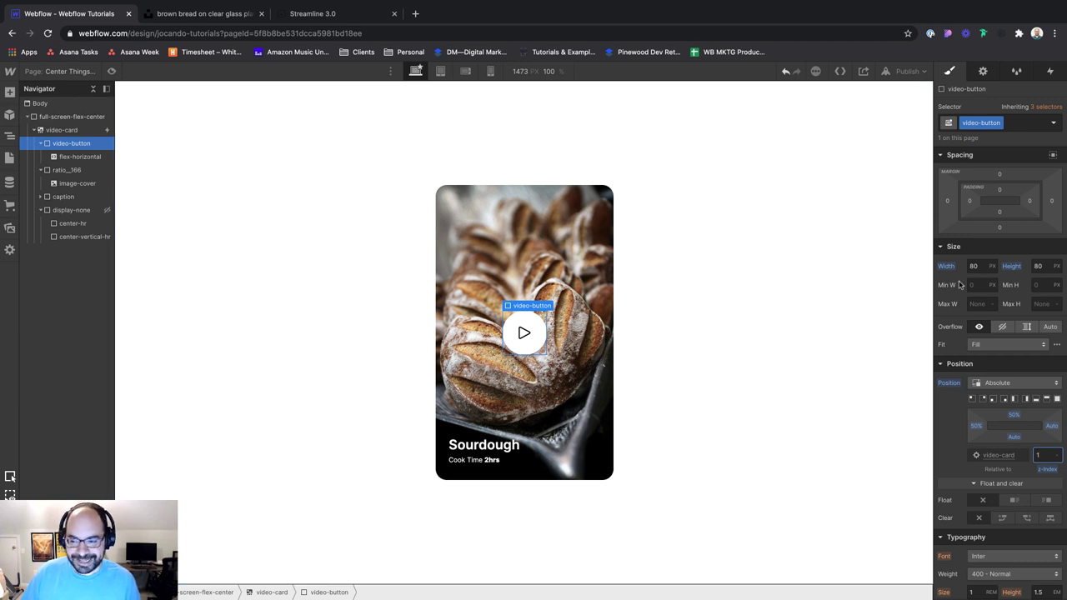
scroll(959, 284, "up", 3)
scroll(959, 284, "down", 1)
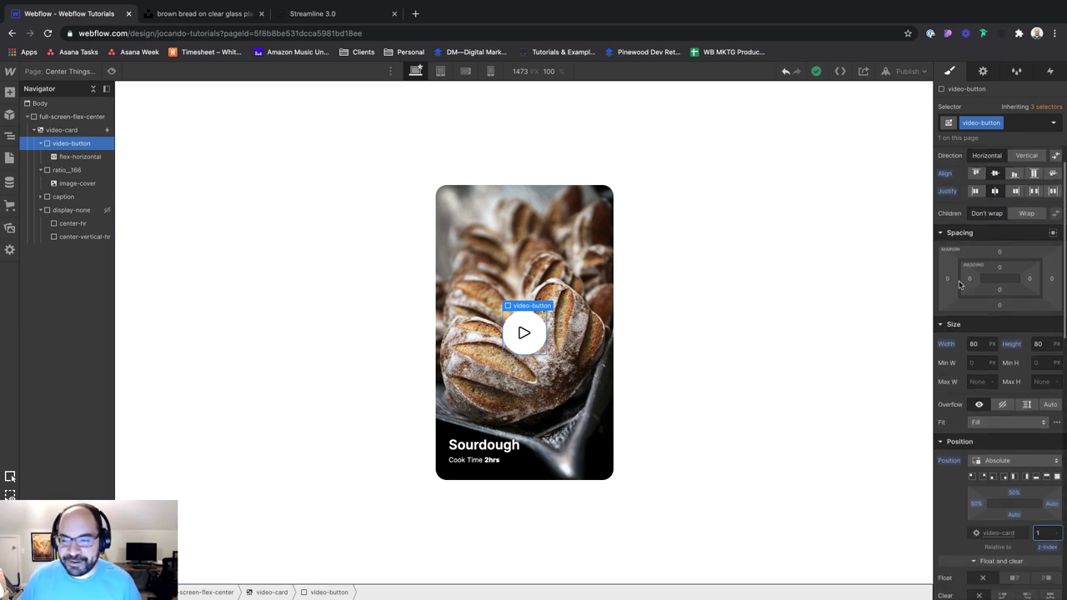
scroll(958, 284, "up", 1)
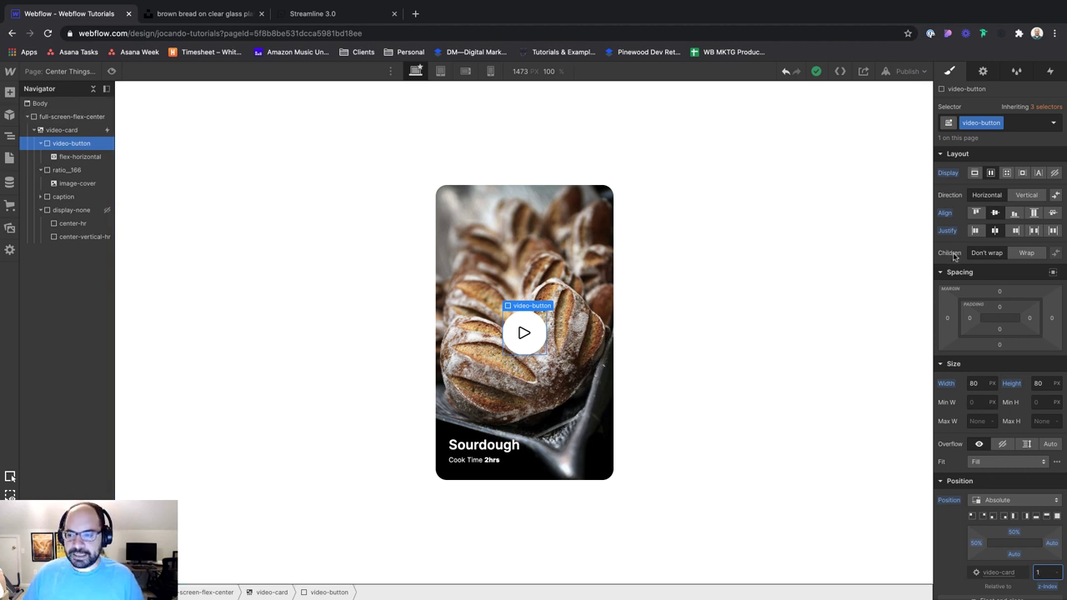
scroll(980, 318, "down", 3)
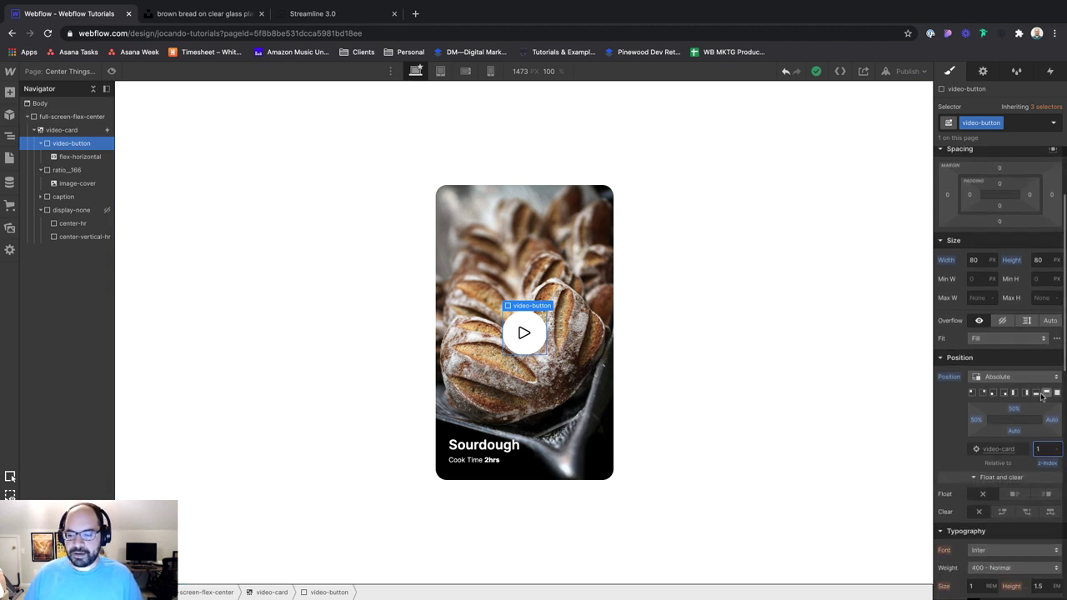
Step: Undo the z-index change so video-button's z-index returns to Auto, behind the image
key("BackSpace")
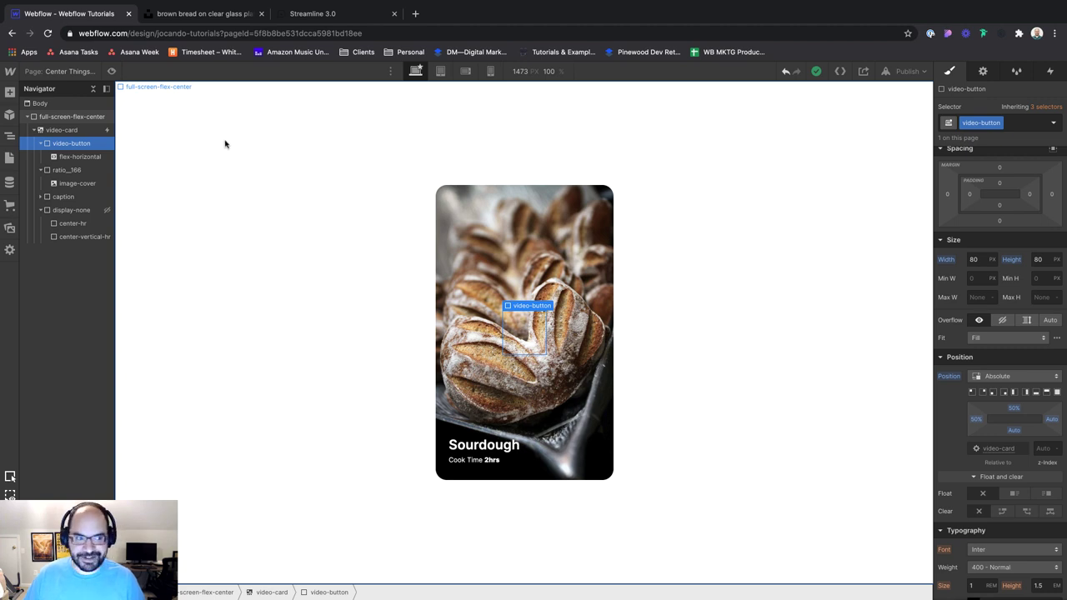
Step: Move ratio_166 above video-button inside video-card, then inspect image-cover and video-button
left_click(73, 171)
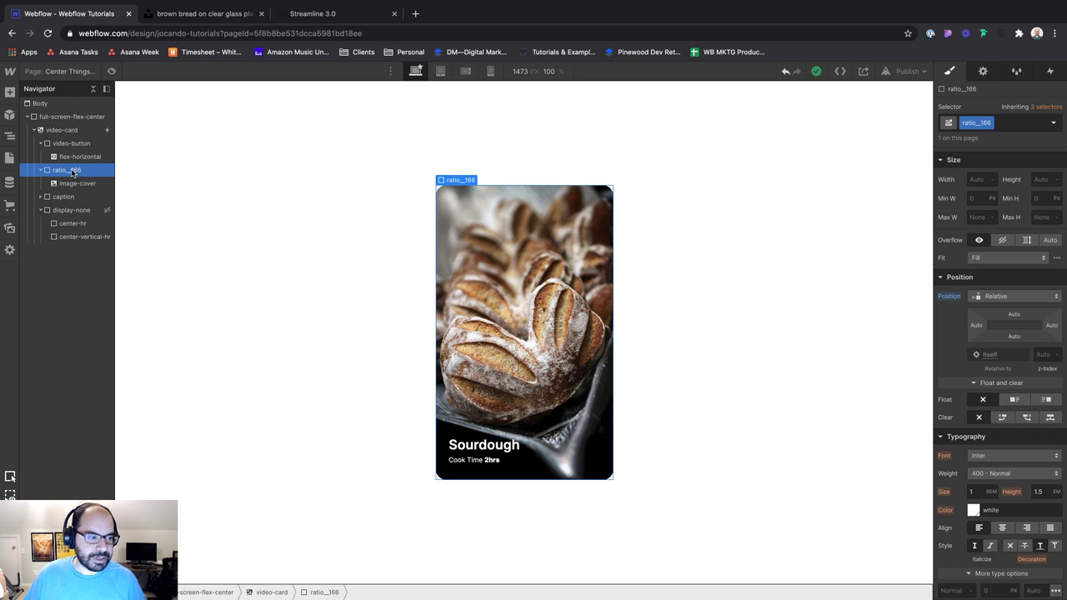
left_click_drag(77, 171, 63, 136)
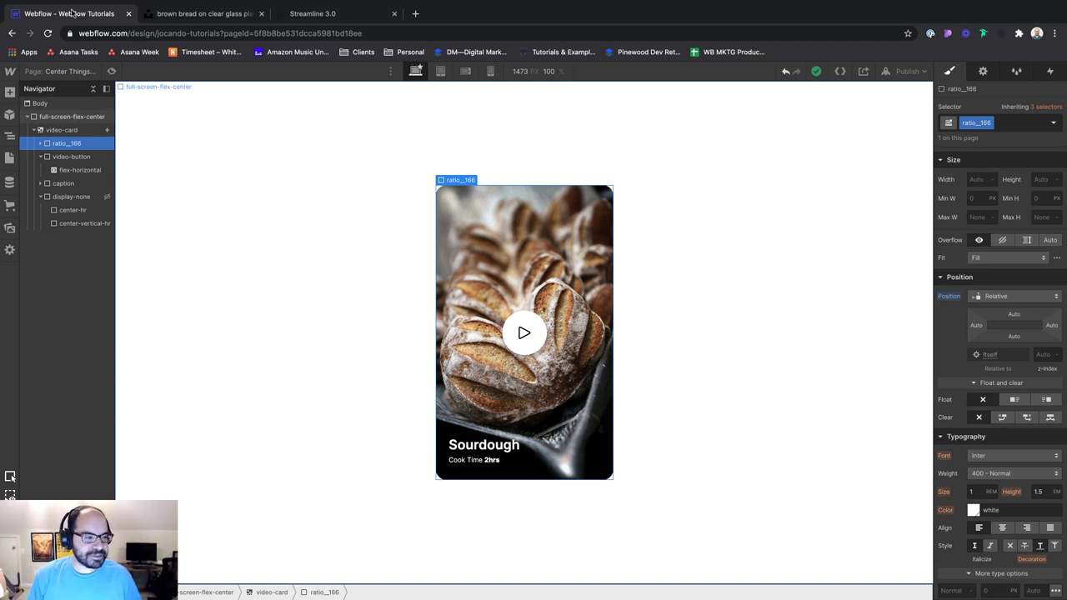
left_click(76, 130)
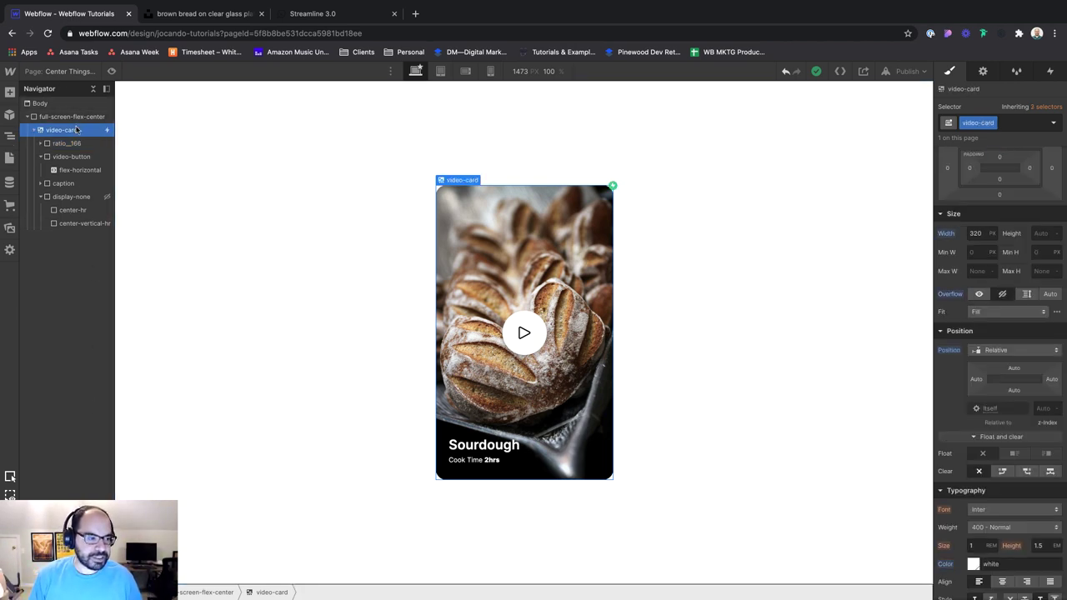
left_click(76, 145)
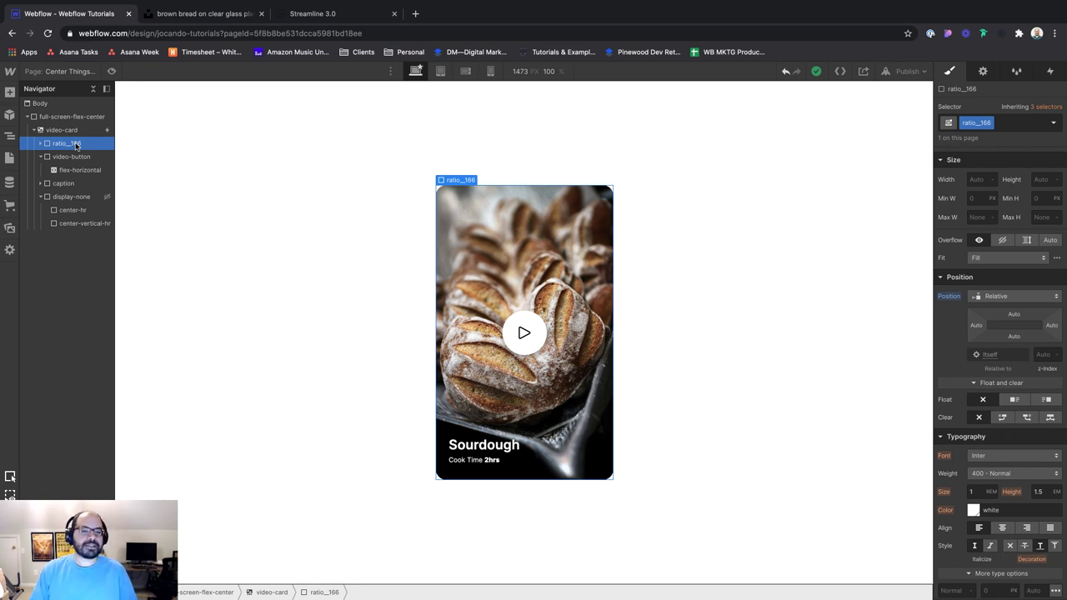
left_click(40, 143)
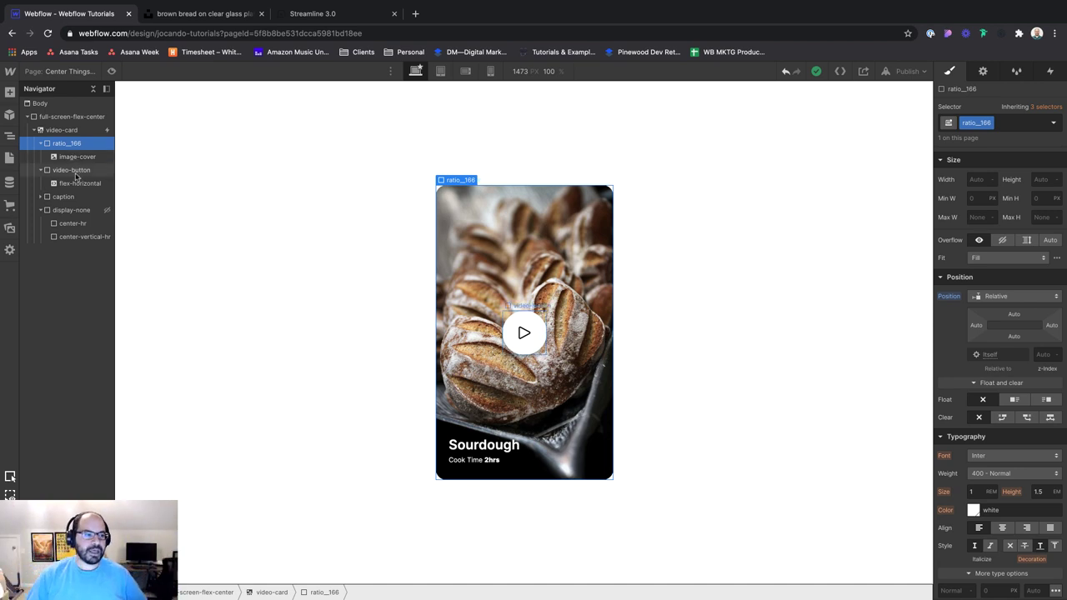
left_click(75, 172)
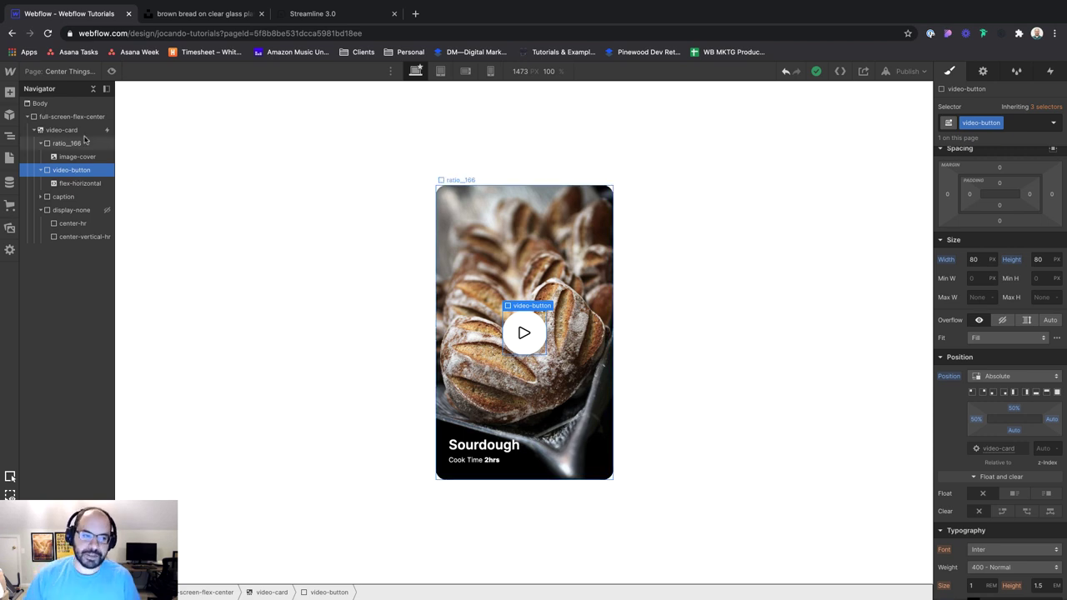
Step: Collapse the ratio_166, video-button and display-none branches in the Navigator
left_click(66, 144)
left_click(40, 144)
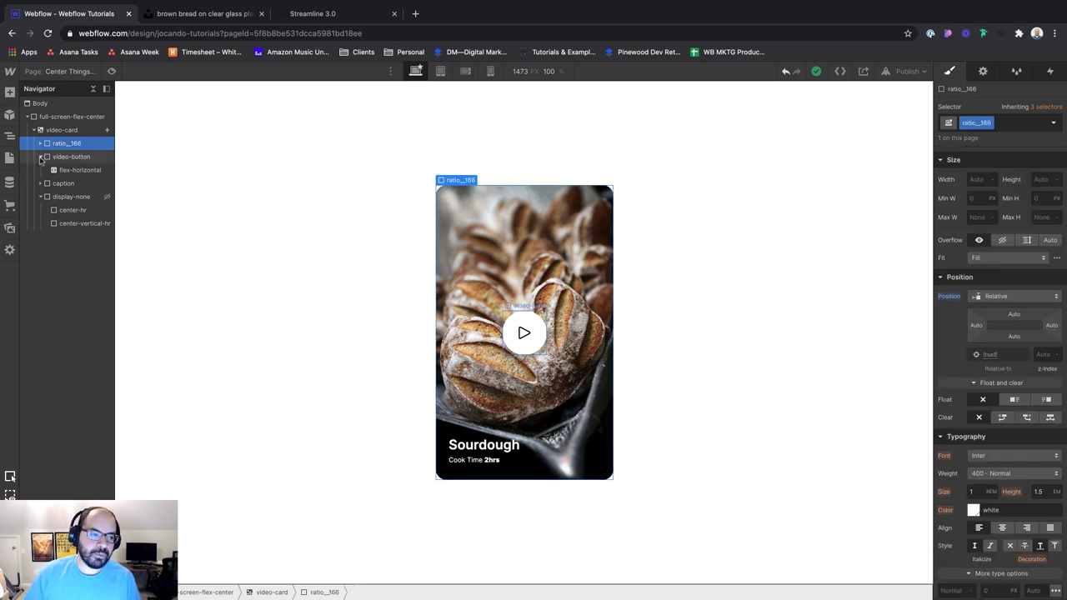
left_click(40, 157)
left_click(40, 184)
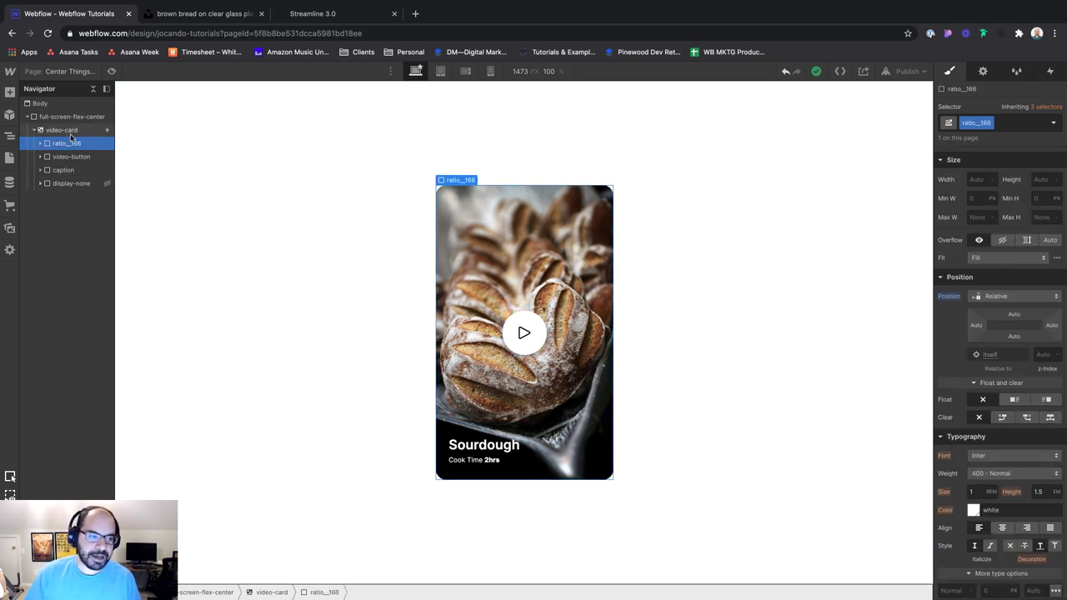
Step: Remove and reapply the display-none class on the guide block, then put video-button before ratio_166
left_click(73, 183)
key("ctrl+Return")
key("BackSpace")
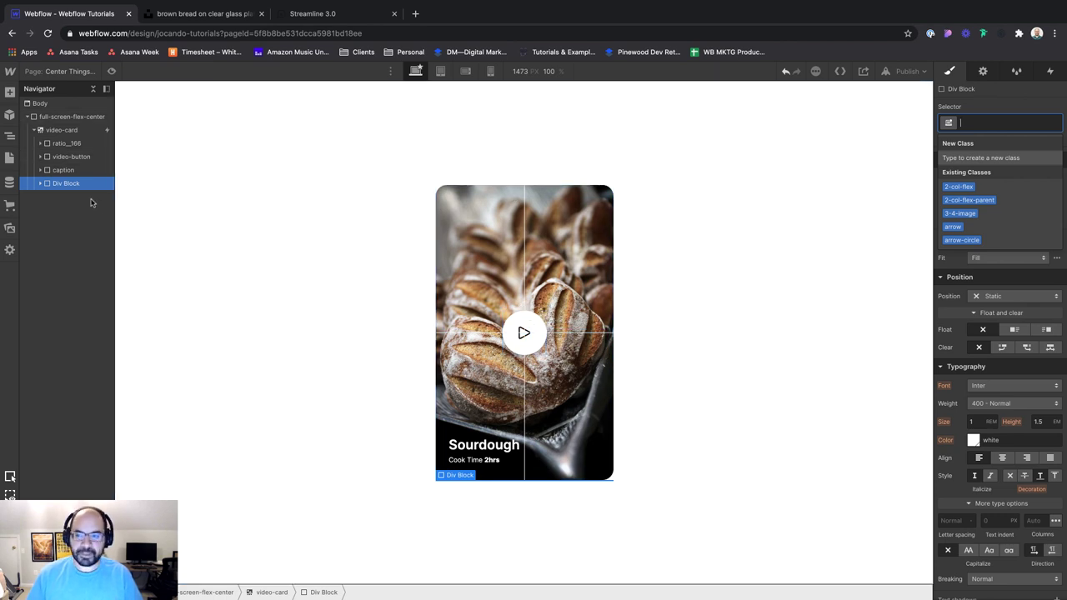
type("disp")
key("Return")
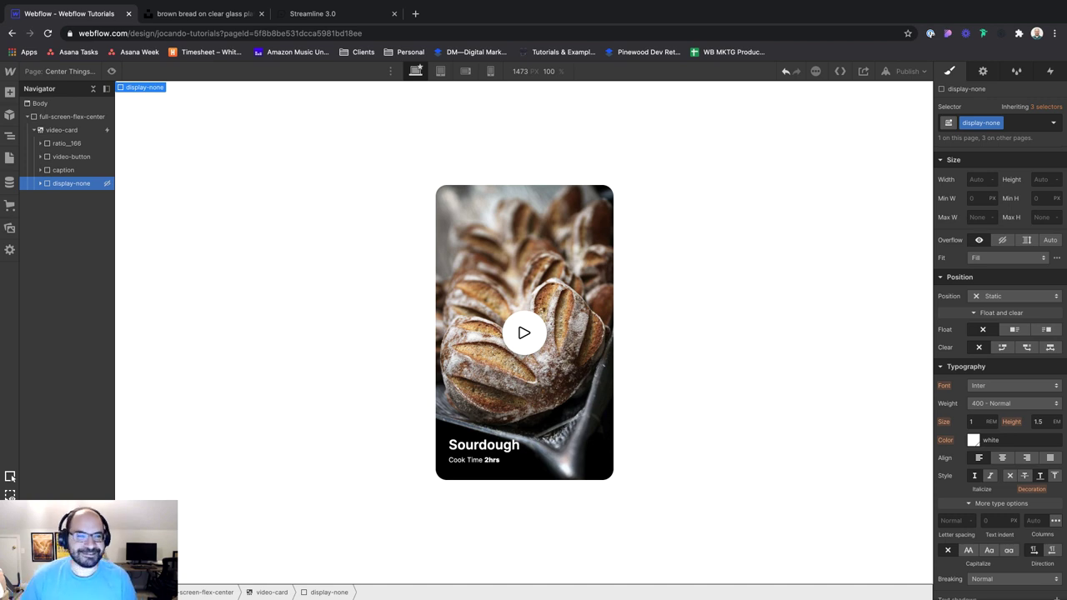
key("ctrl+z")
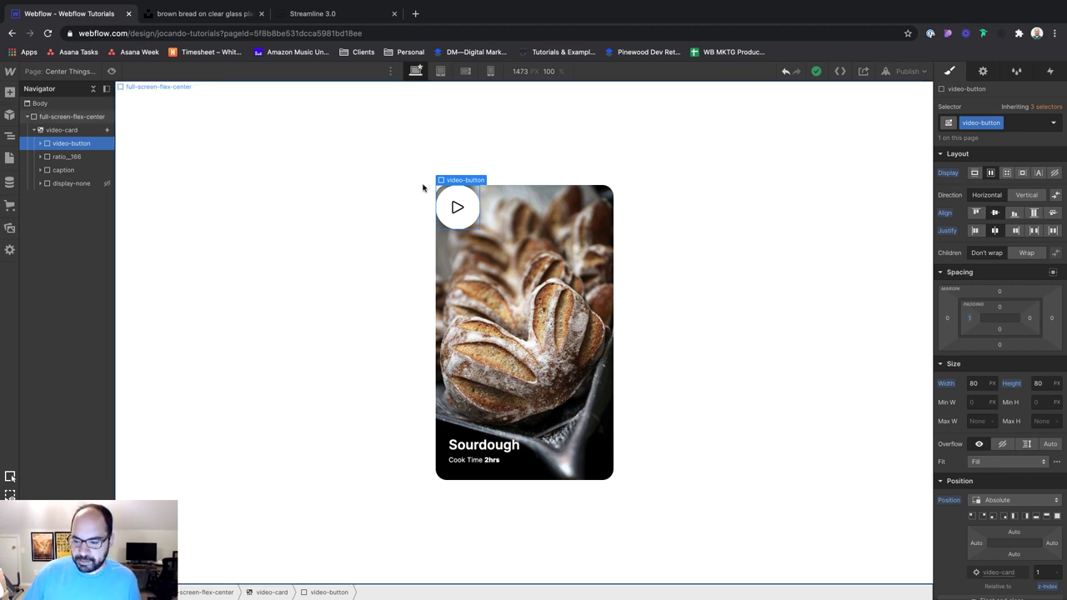
Step: Try video-button's Position corner presets, ending pinned bottom-right with bottom 0% and right 0%
scroll(1000, 483, "down", 3)
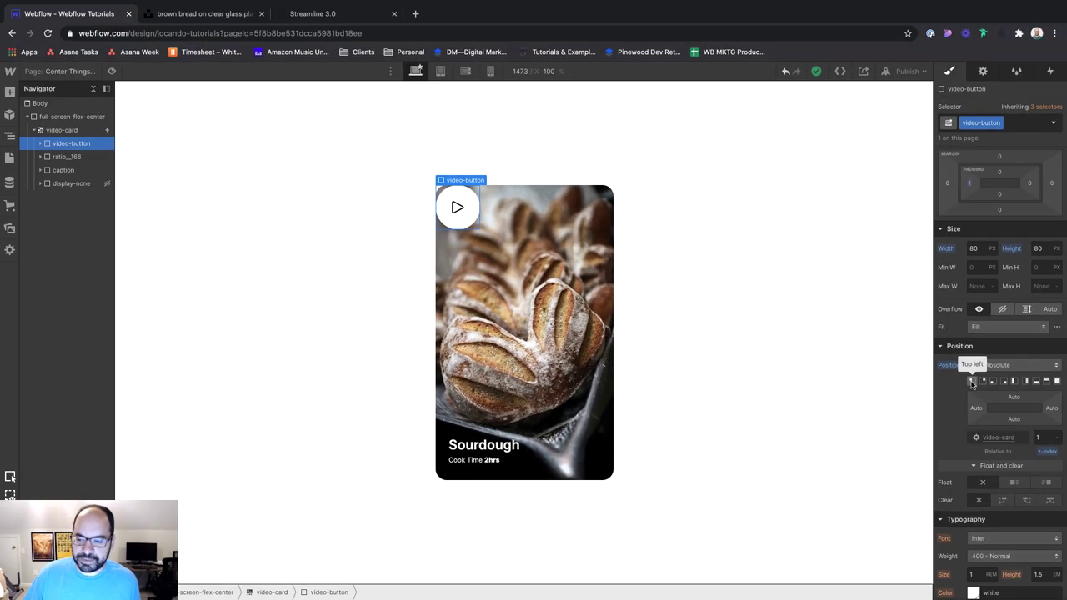
left_click(902, 342)
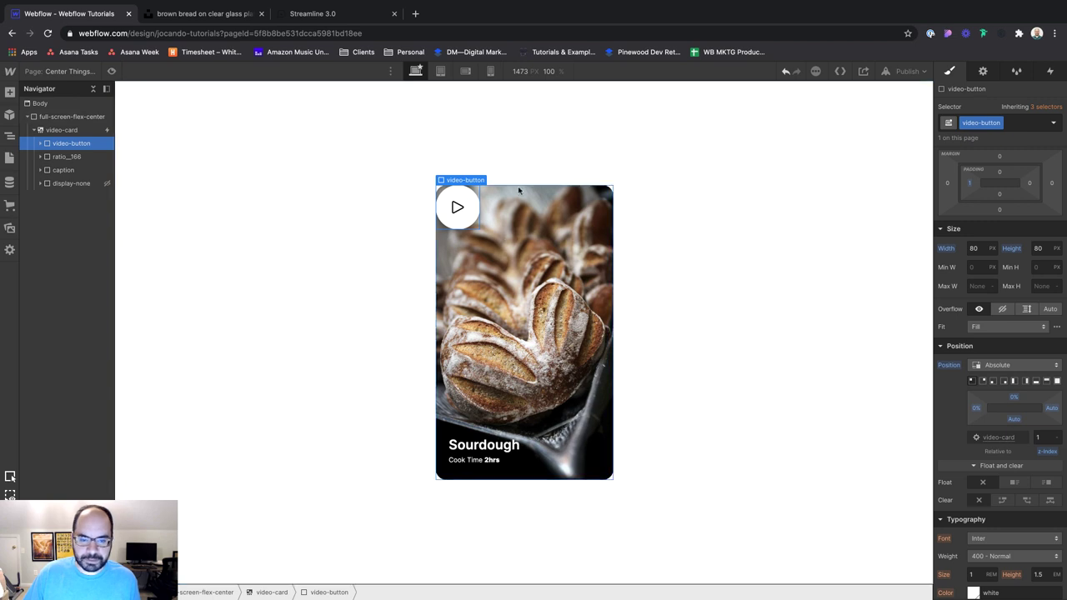
left_click(983, 382)
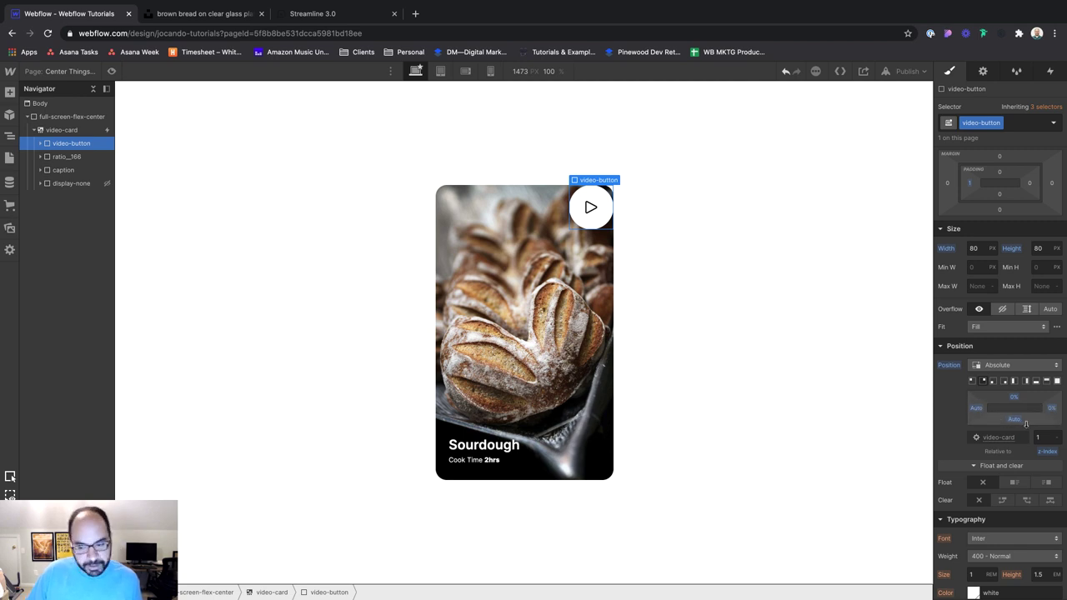
left_click(1005, 381)
left_click(1004, 381)
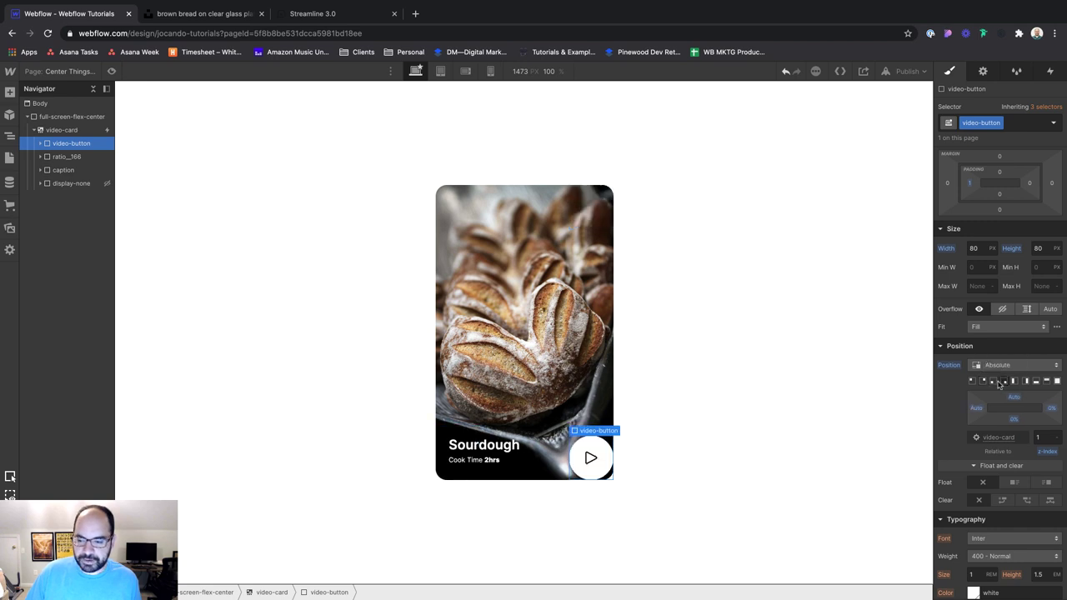
left_click(993, 381)
left_click(982, 381)
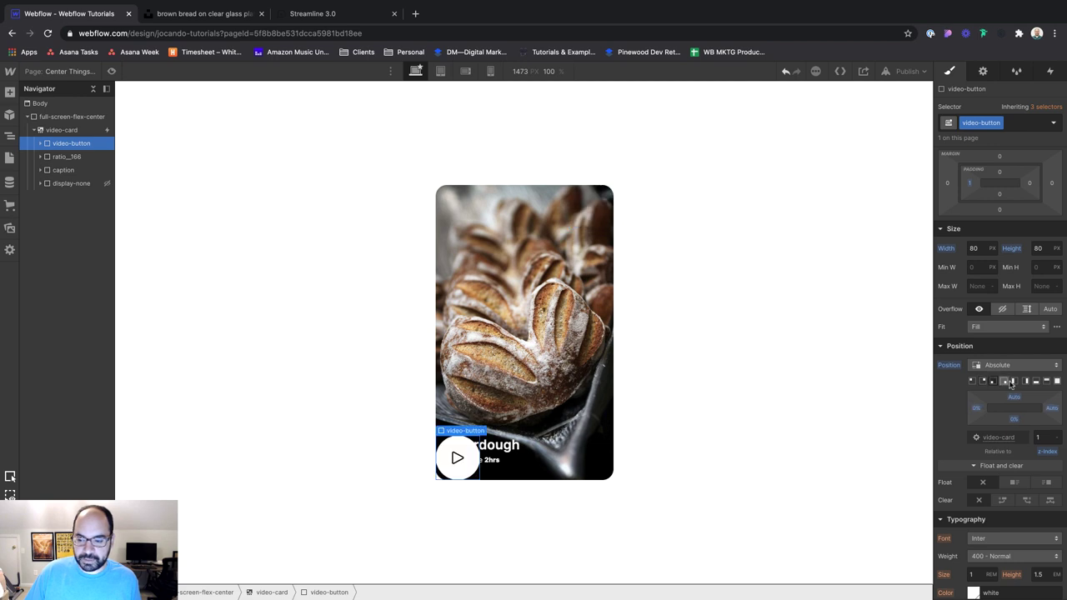
left_click(1005, 381)
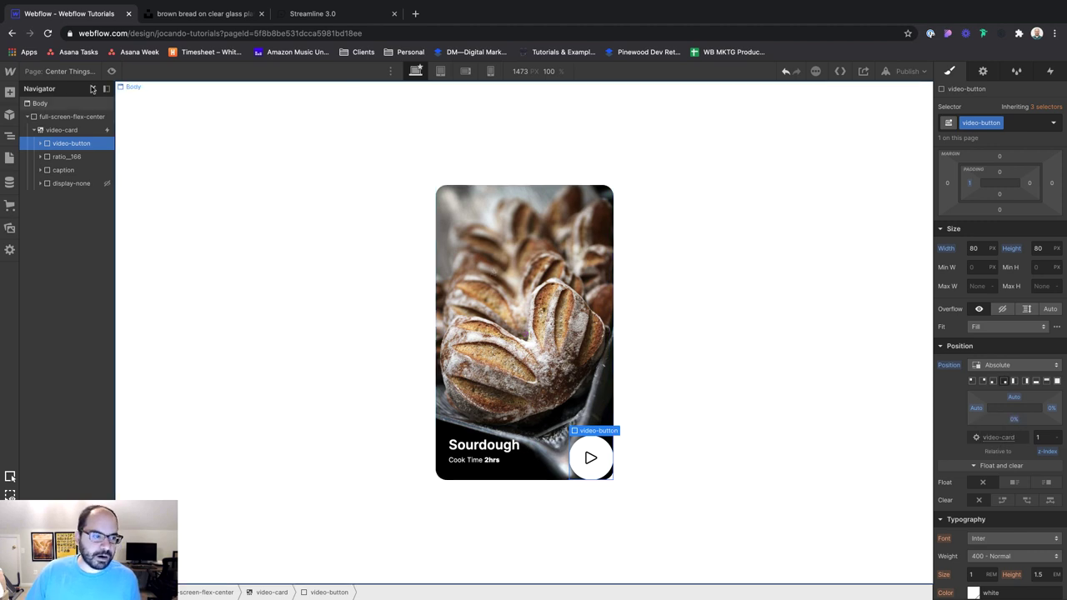
left_click(58, 130)
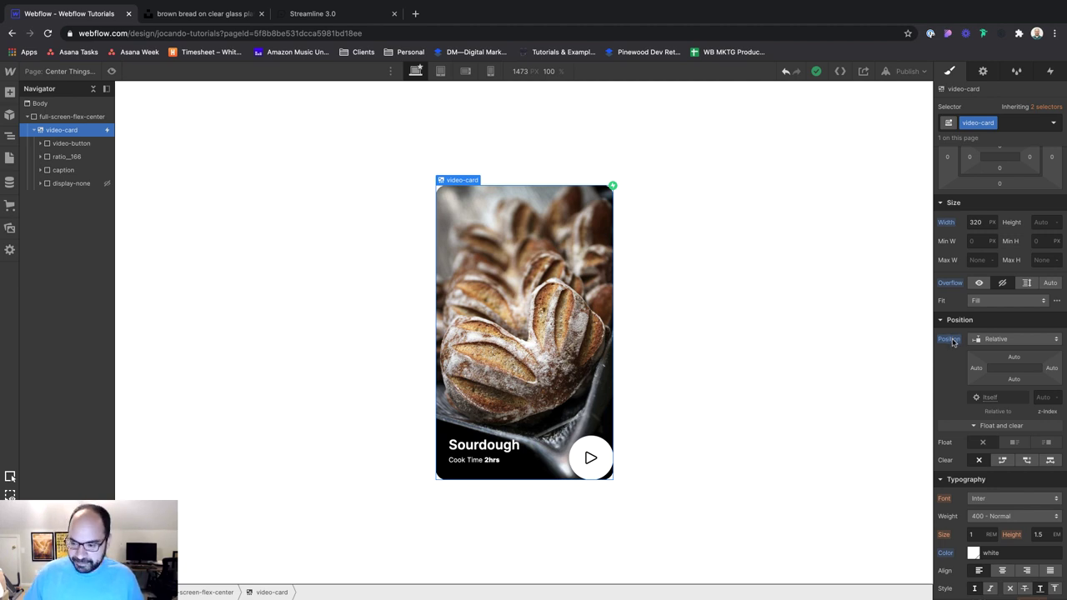
Step: Set video-card to Static and cycle video-button's corner presets, which now pin relative to the page
left_click(953, 341, "alt")
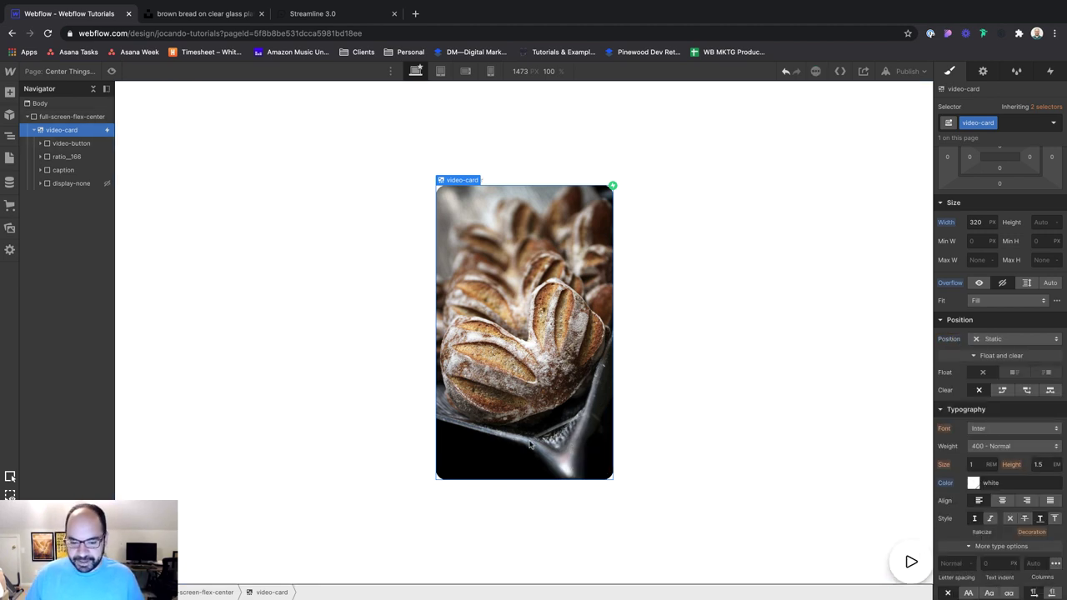
left_click(910, 547)
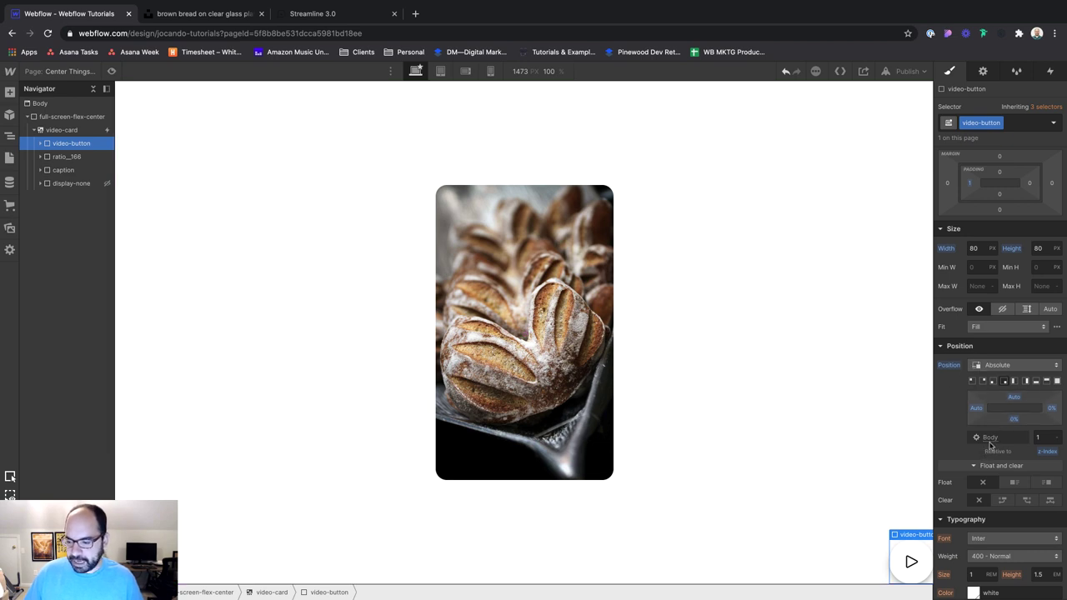
left_click(983, 381)
left_click(972, 381)
left_click(982, 381)
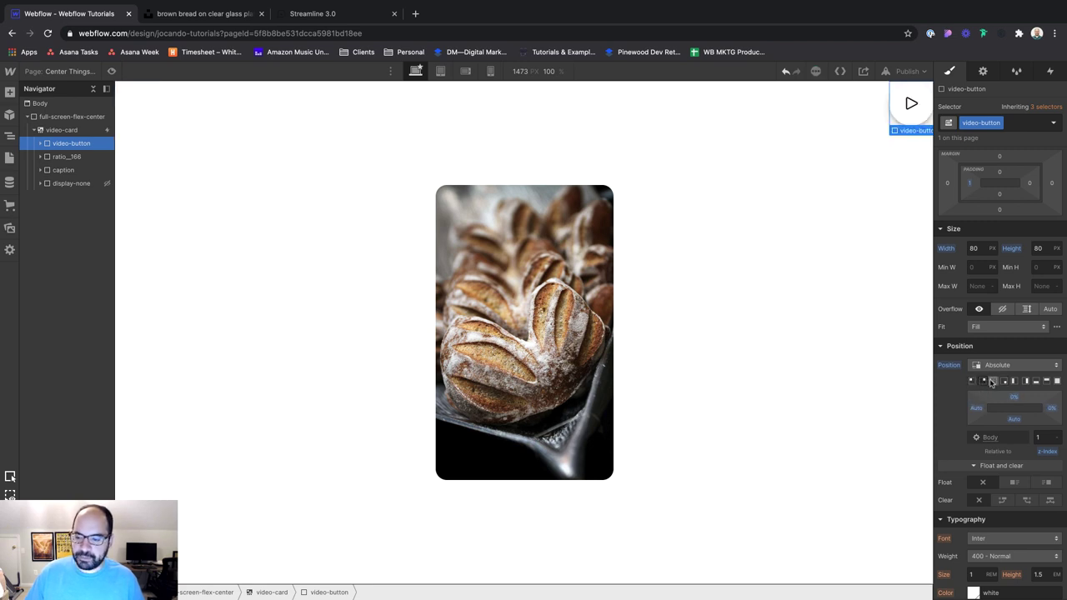
left_click(993, 380)
left_click(1004, 381)
left_click(993, 381)
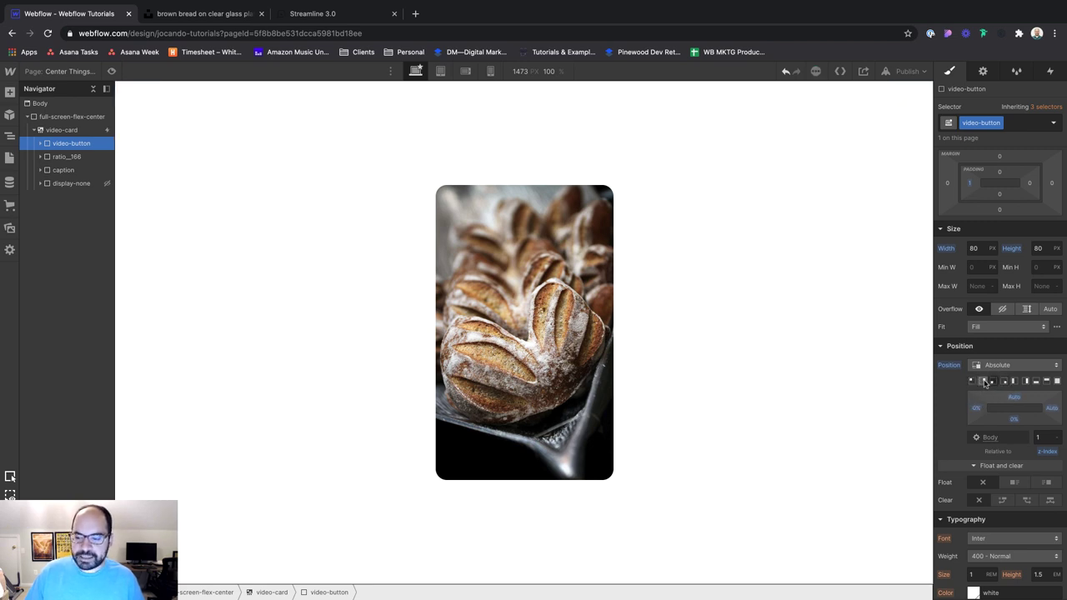
left_click(983, 381)
left_click(971, 381)
left_click(983, 381)
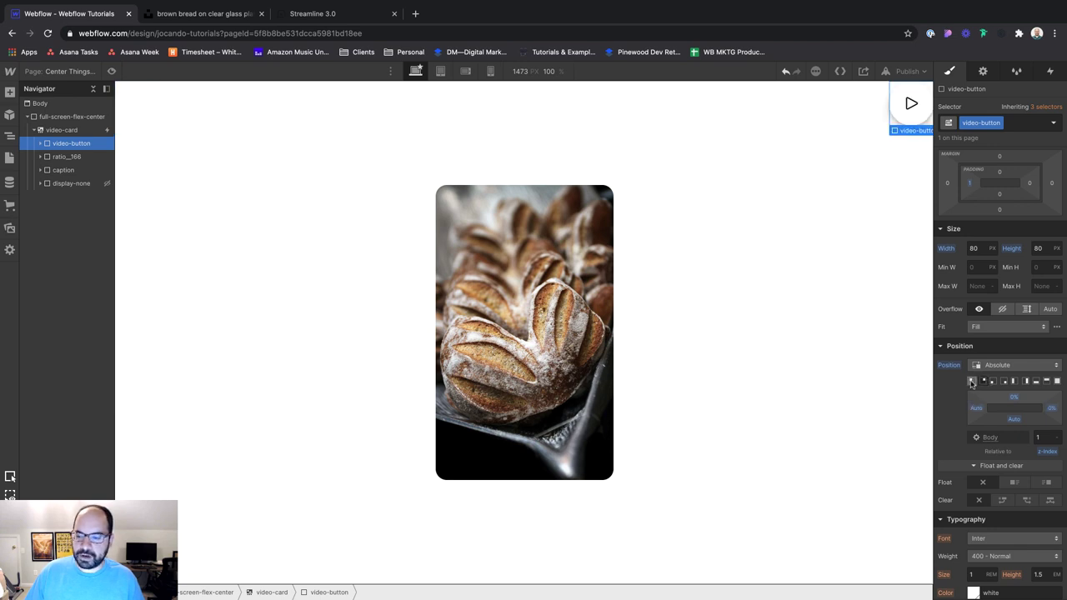
left_click(971, 381)
Step: Set video-card's Position back to Relative
left_click(583, 380)
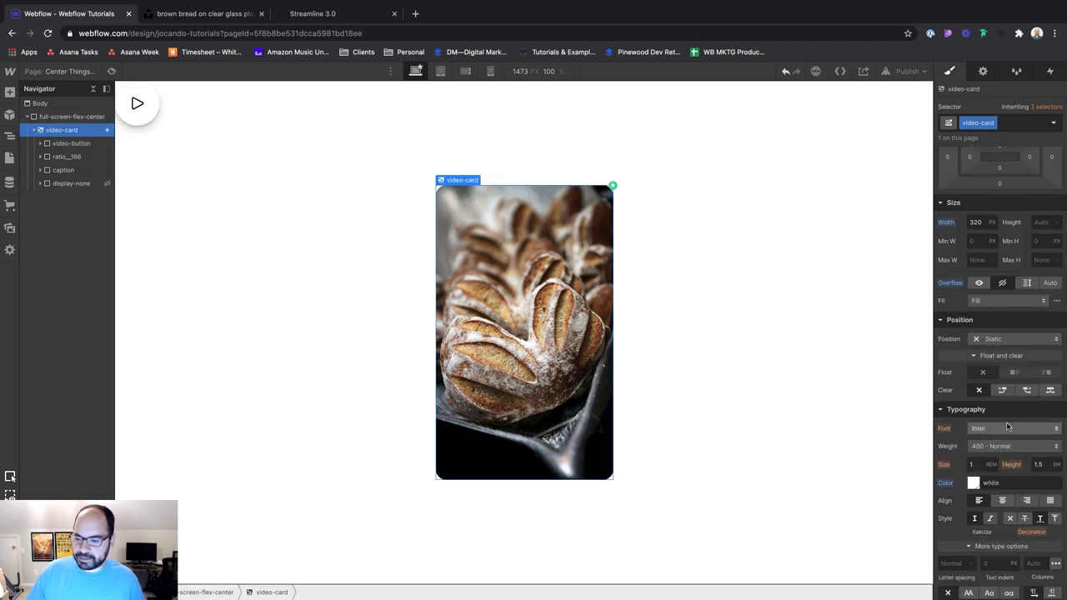
left_click(990, 339)
left_click(996, 351)
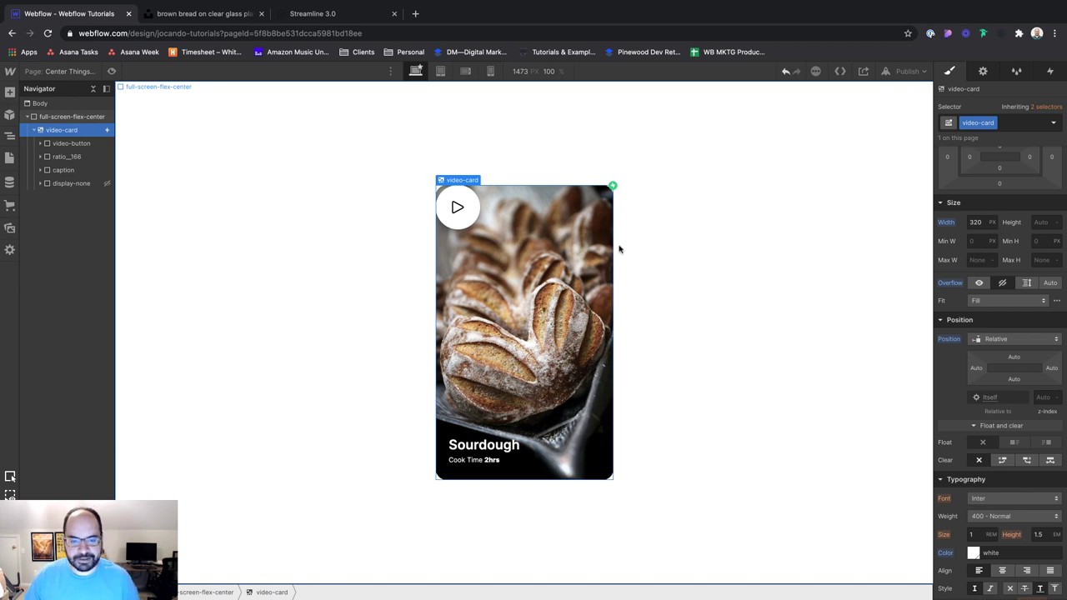
Step: Give video-button top and left offsets of 50%
left_click(479, 207)
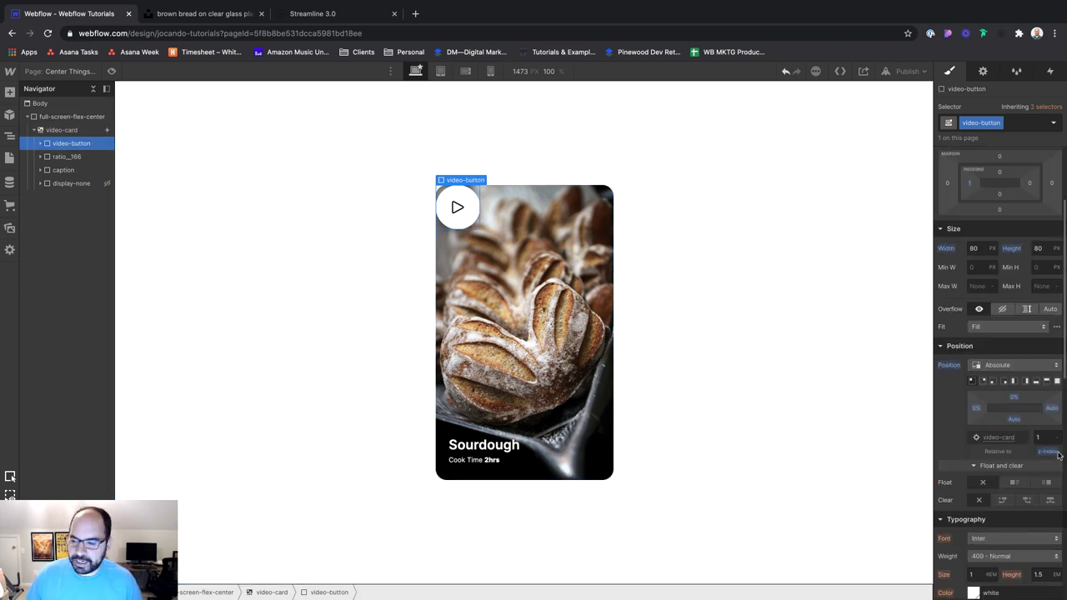
left_click(1014, 397)
type("50")
key("Return")
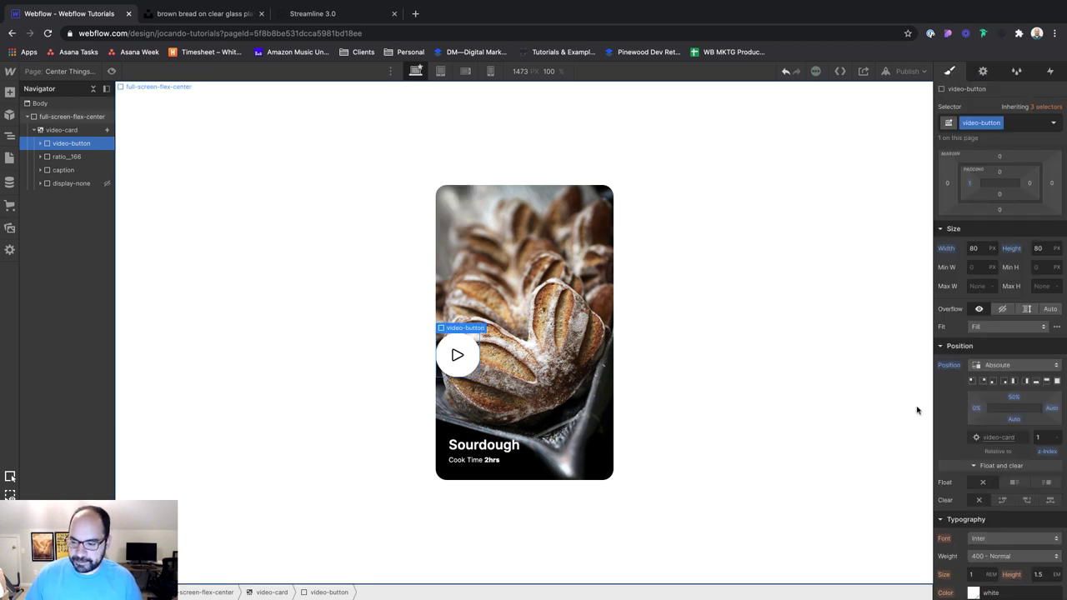
left_click(977, 408)
type("50")
key("Return")
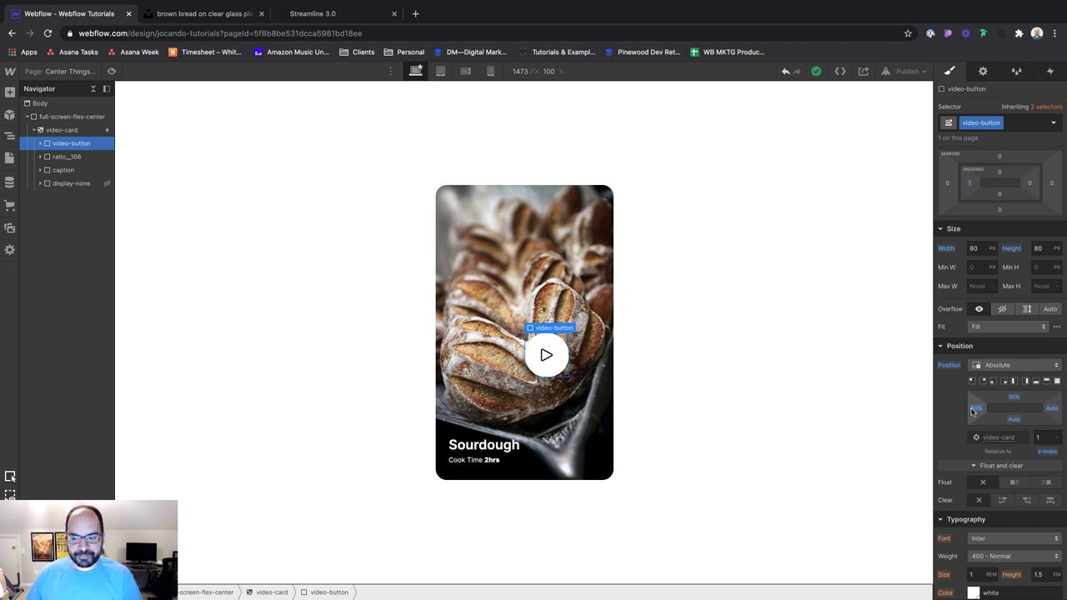
left_click(731, 269)
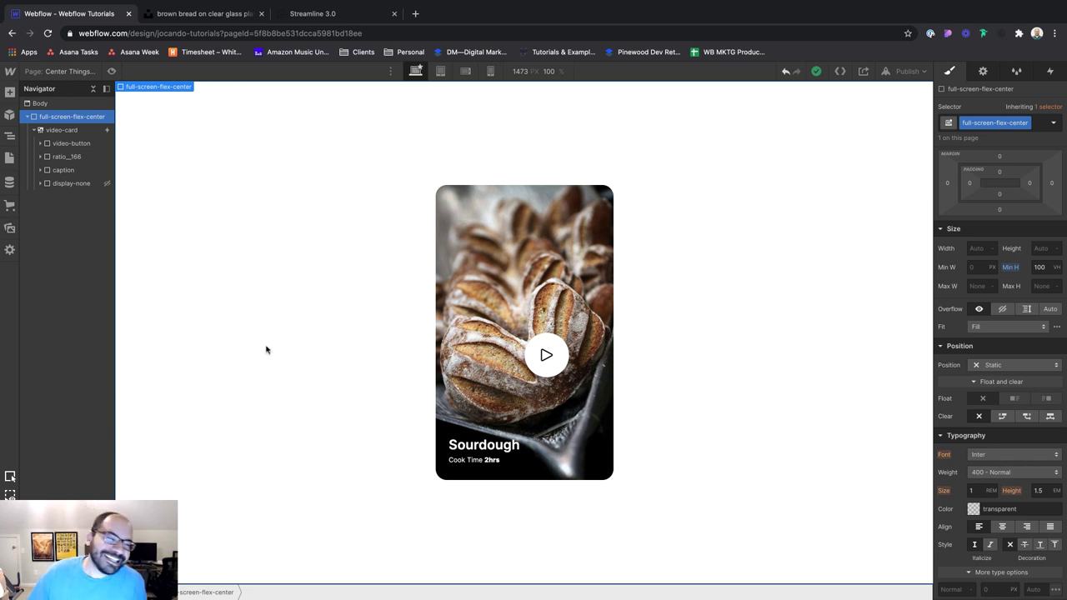
Step: Remove the display-none class from the guide Div Block to reveal the crosshair lines, then select the play button
left_click(63, 184)
key("super+Return")
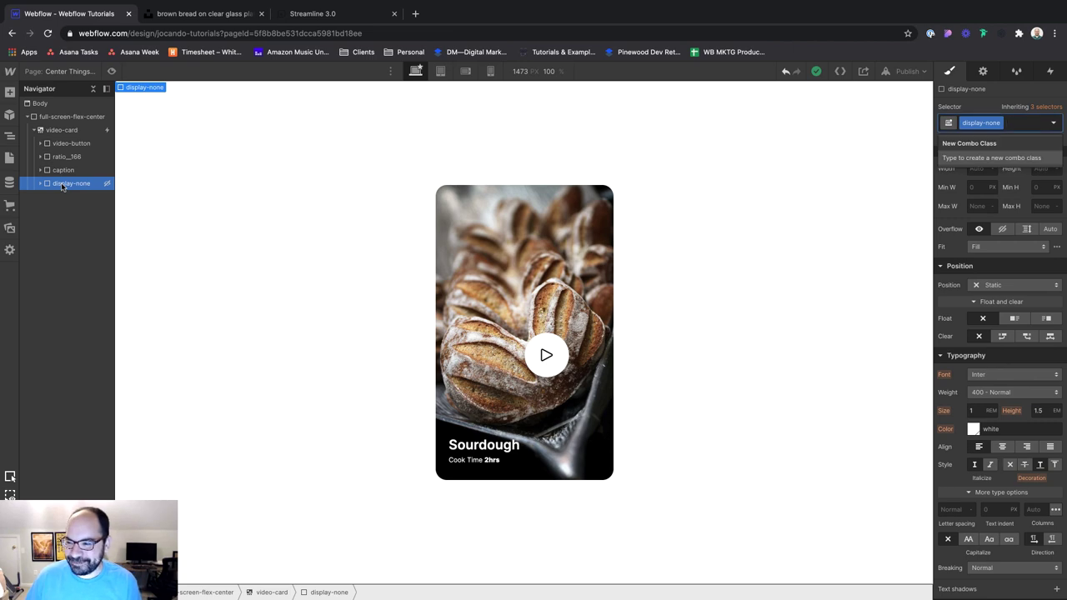
key("BackSpace")
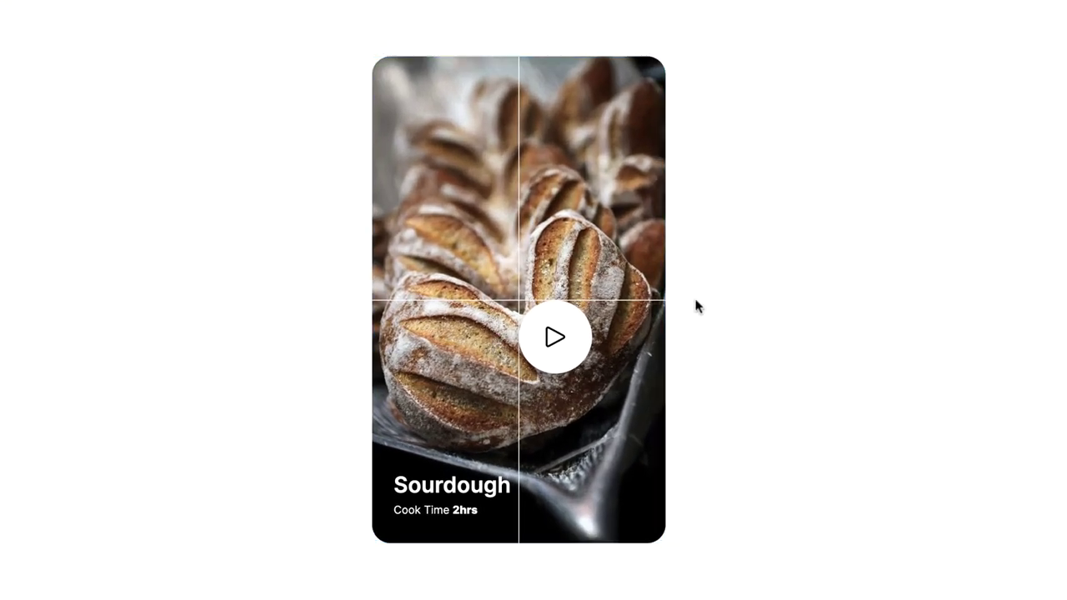
left_click(577, 315)
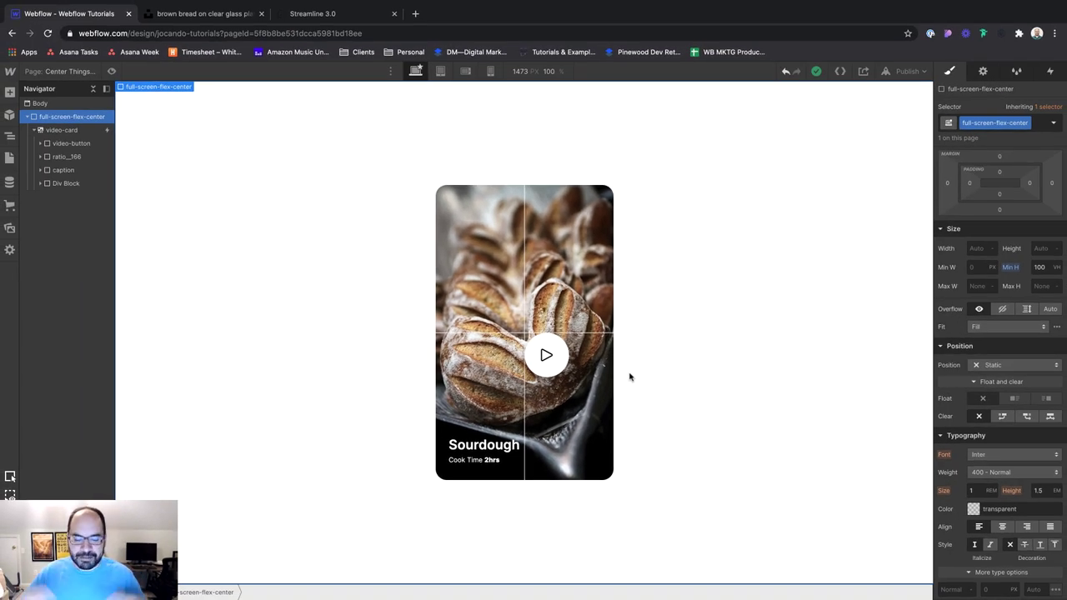
Step: Add a Move transform of -50% on X to the play button to centre it horizontally
left_click(559, 343)
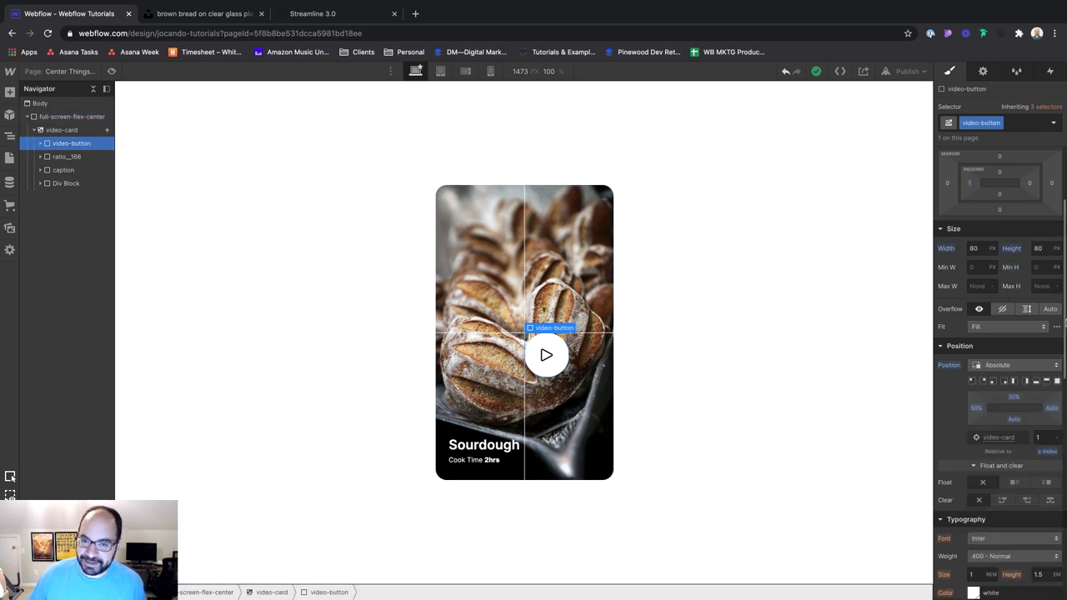
scroll(992, 313, "down", 8)
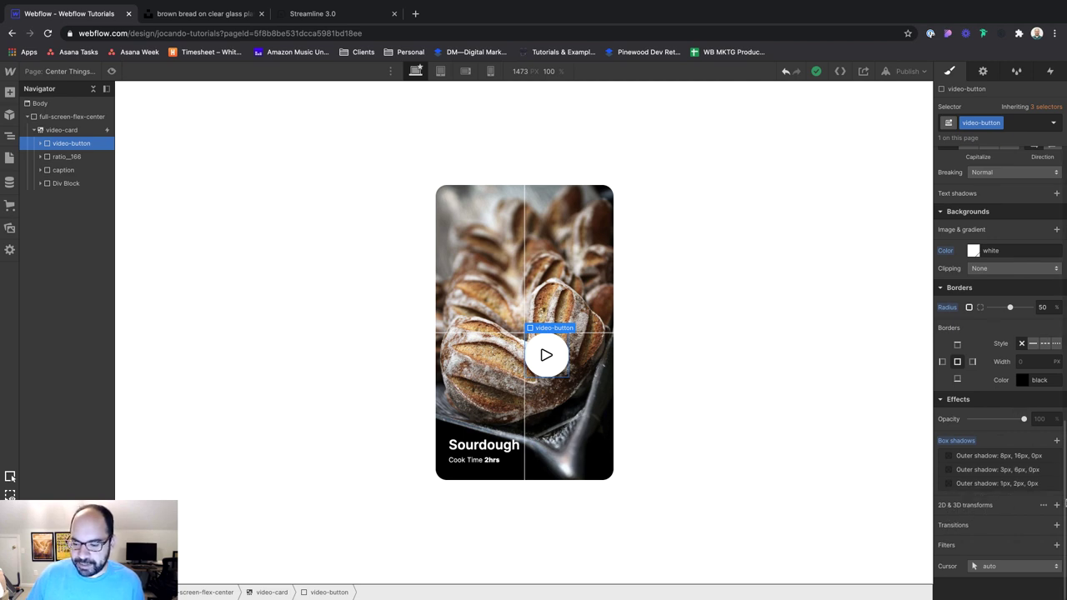
left_click(1056, 506)
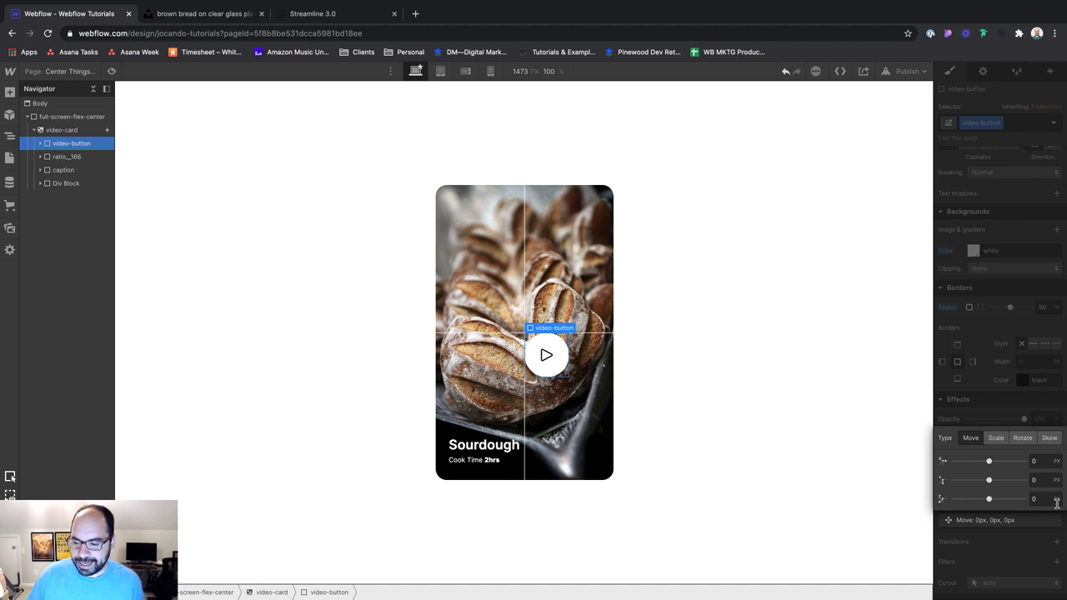
left_click(1043, 460)
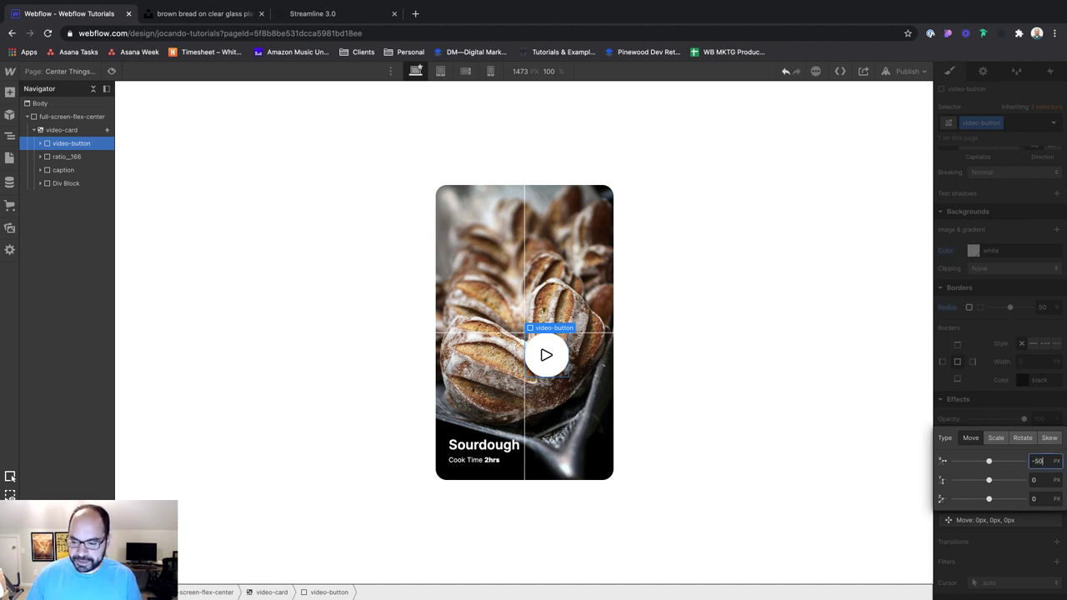
key("Return")
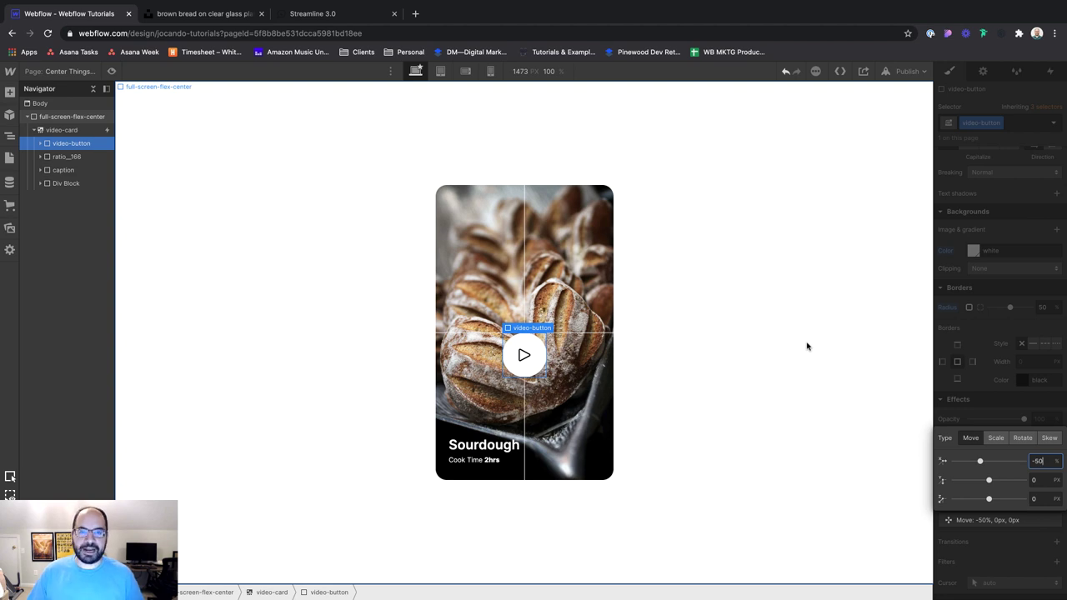
left_click(868, 386)
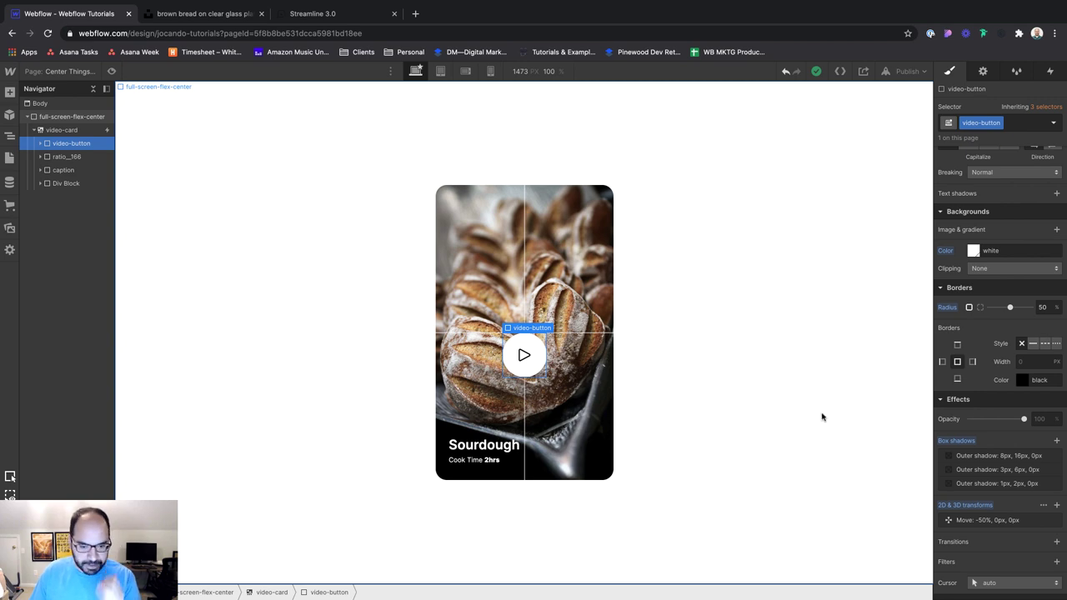
scroll(1019, 391, "up", 5)
scroll(1018, 392, "down", 3)
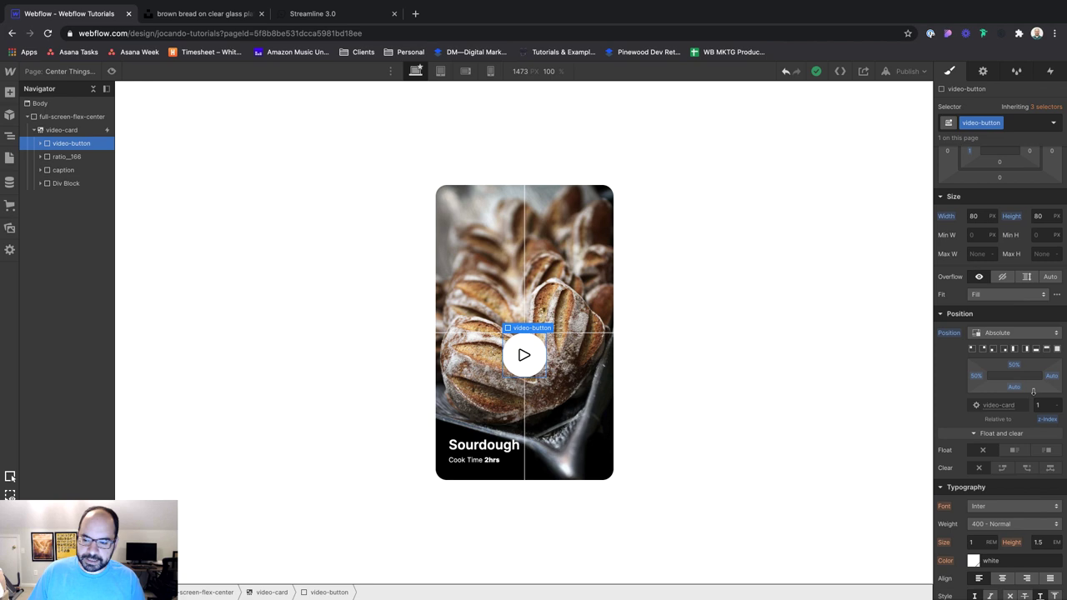
left_click(1014, 368)
type("1")
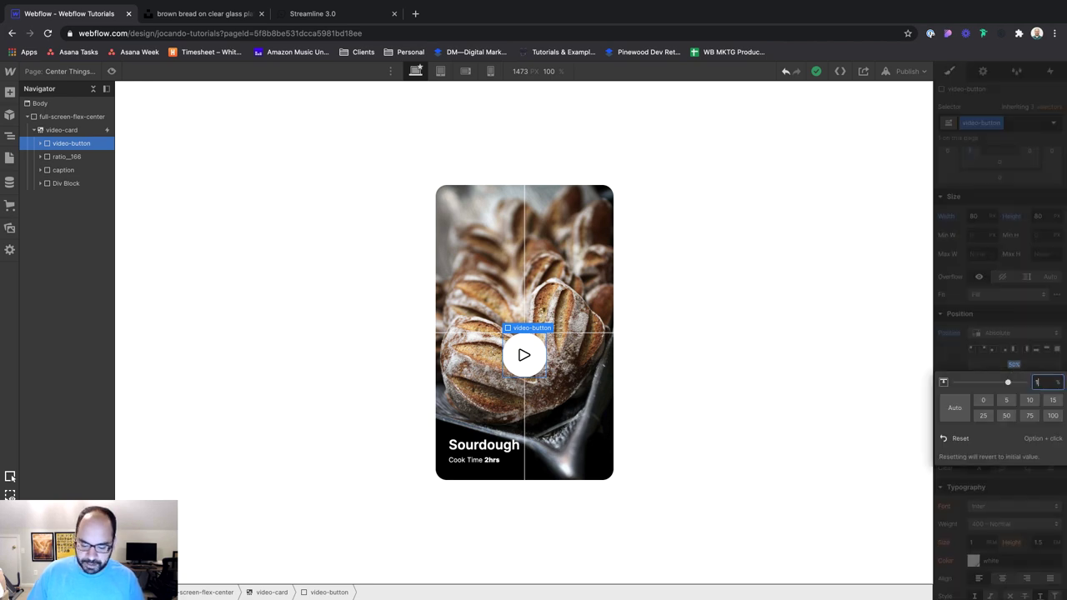
type("00")
key("Return")
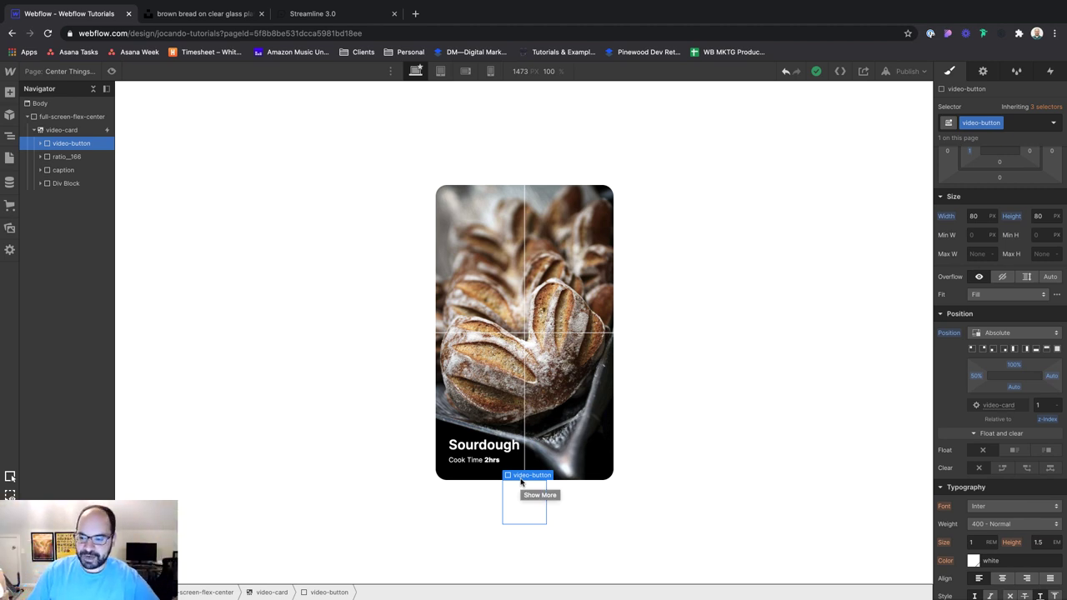
left_click(1014, 365)
type("25")
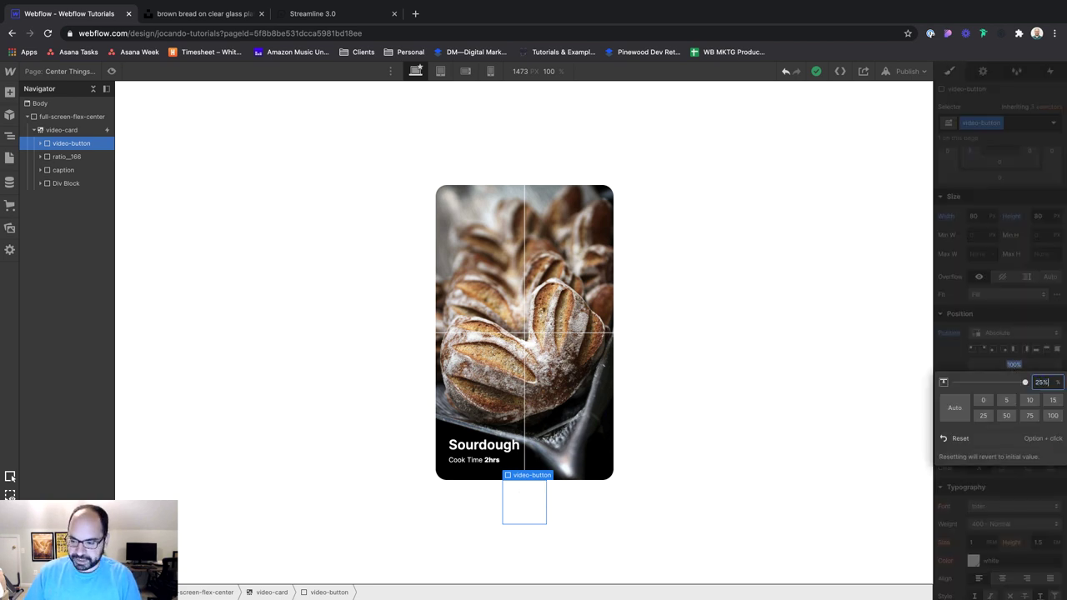
key("Return")
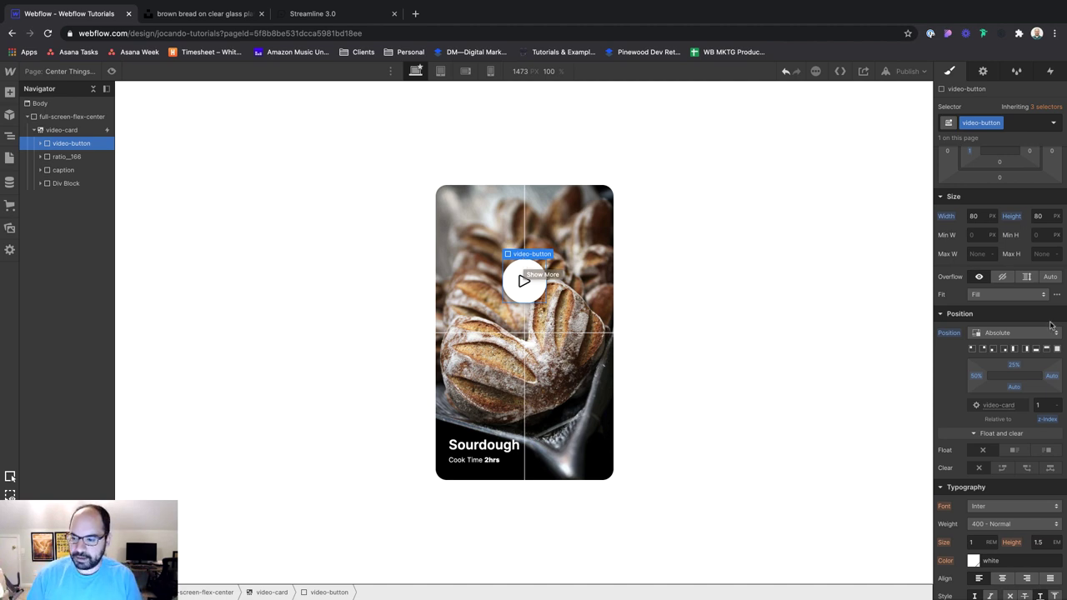
left_click(1014, 365)
type("50")
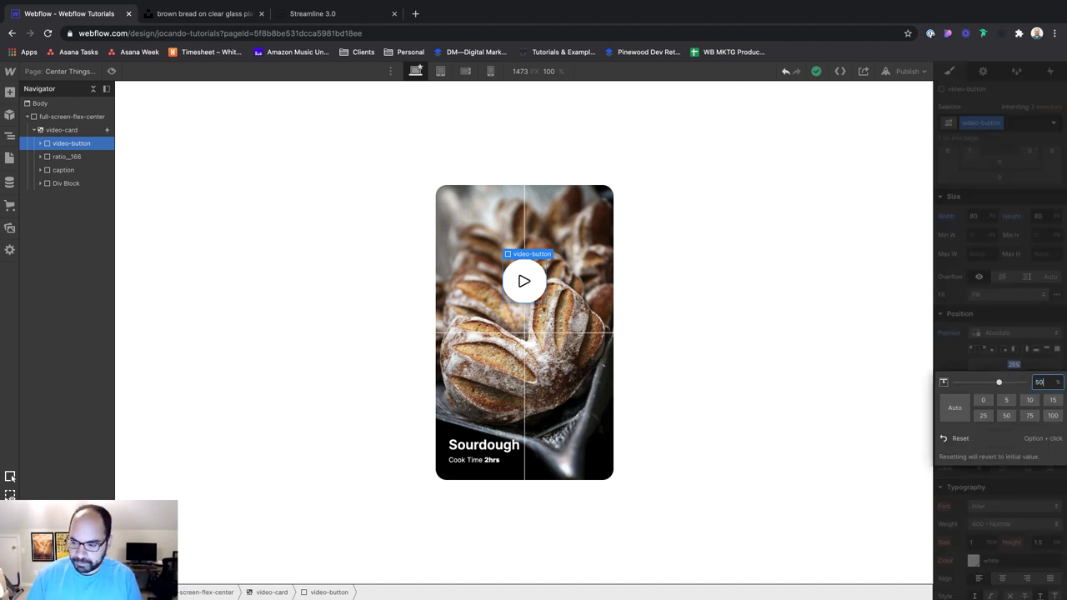
key("Return")
scroll(1024, 388, "down", 10)
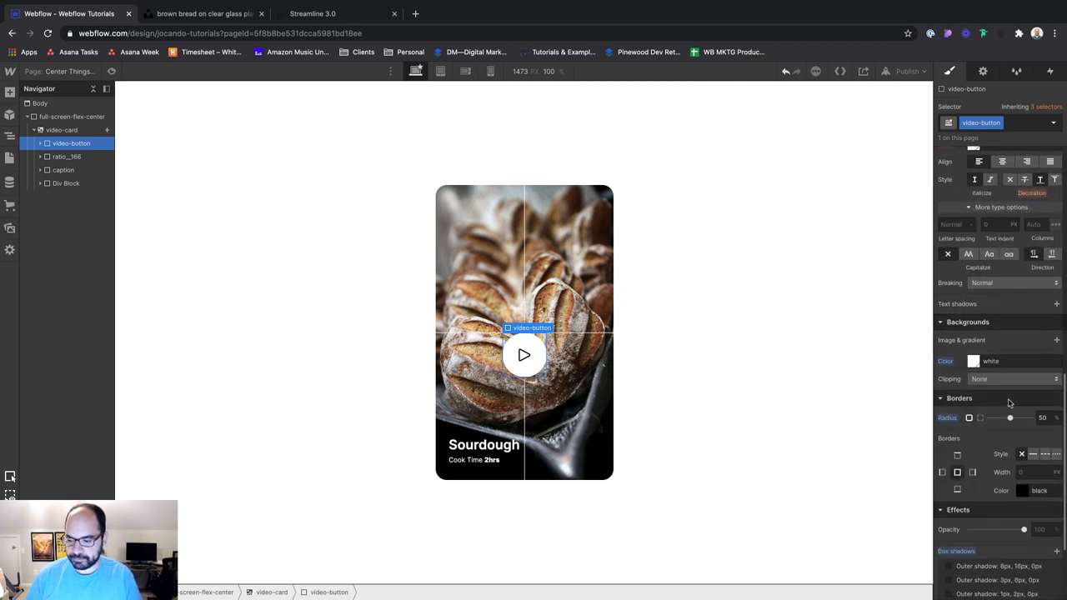
Step: Set the play button's Move transform Y value to -50%, making it -50%, -50%
left_click(984, 504)
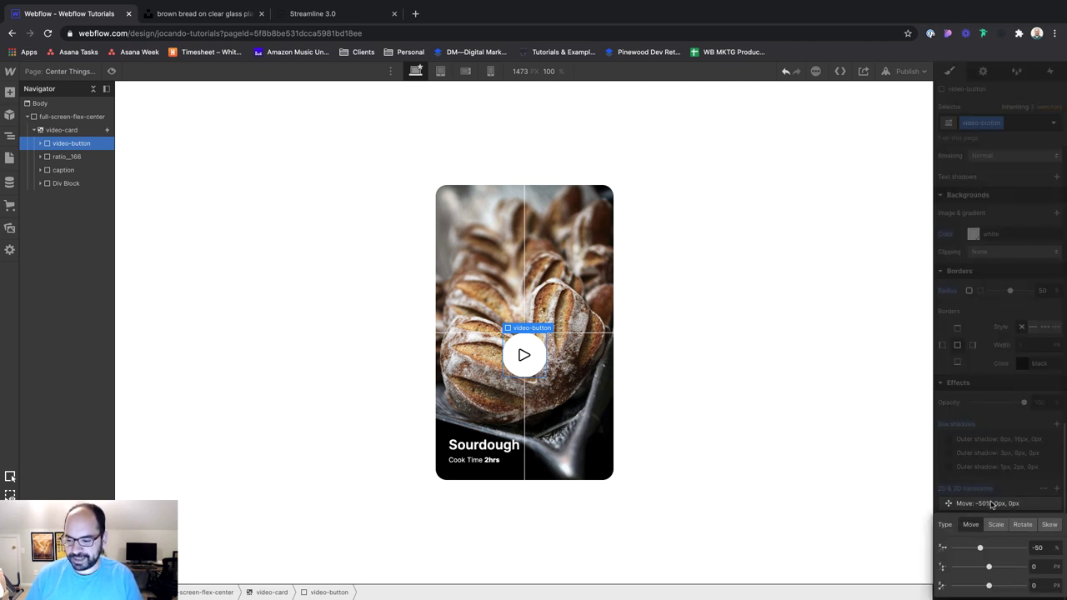
left_click(1038, 547)
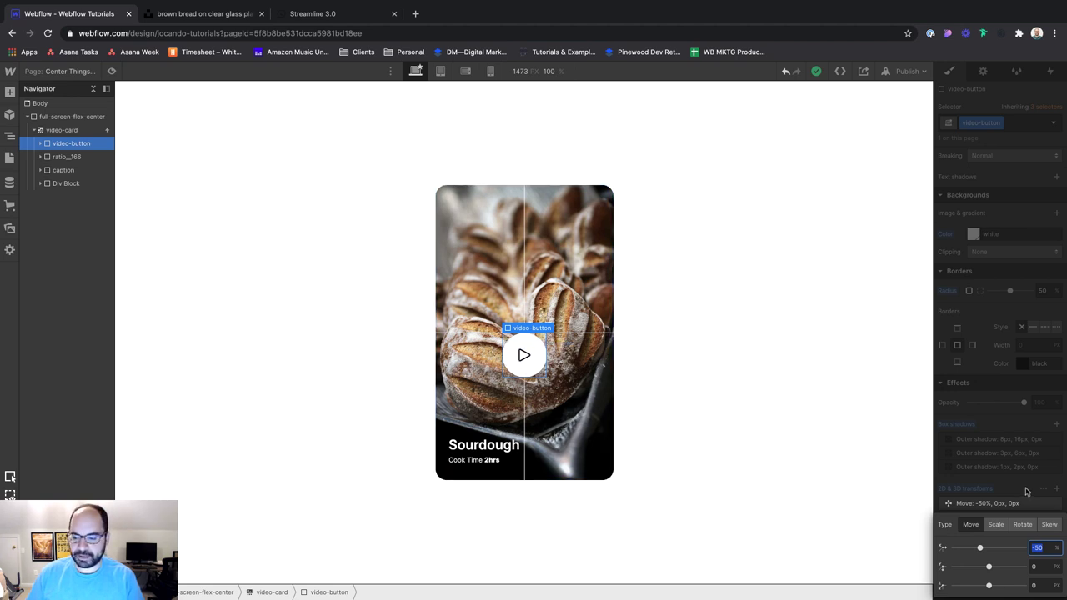
left_click(1045, 566)
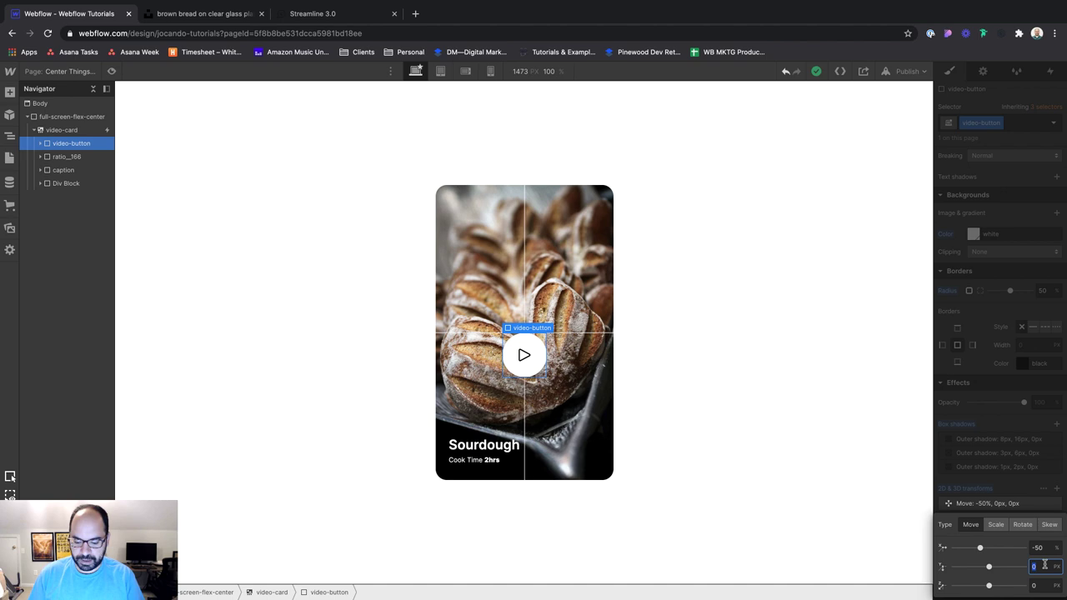
type("-50")
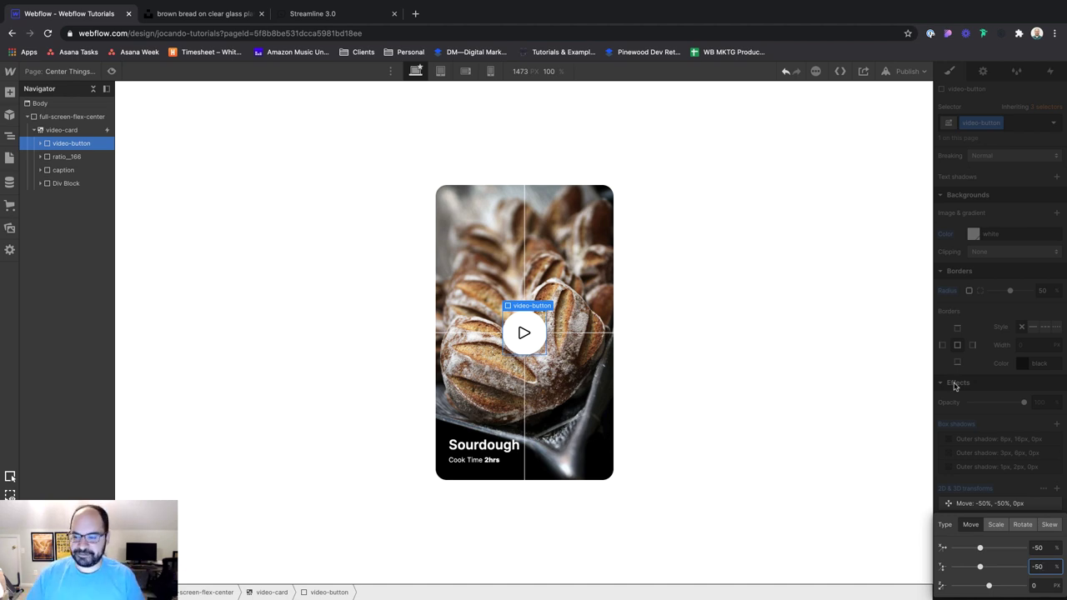
key("Return")
Step: Delete the play button's Move transform and lower its offsets to 43% top and 36% left
left_click(73, 183)
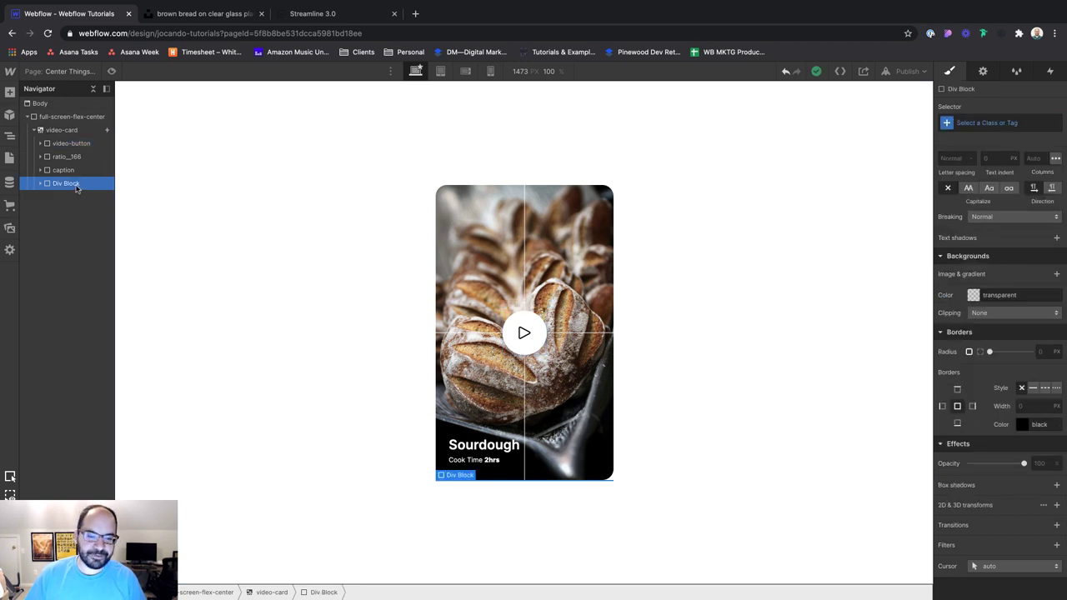
key("ctrl+Return")
key("Escape")
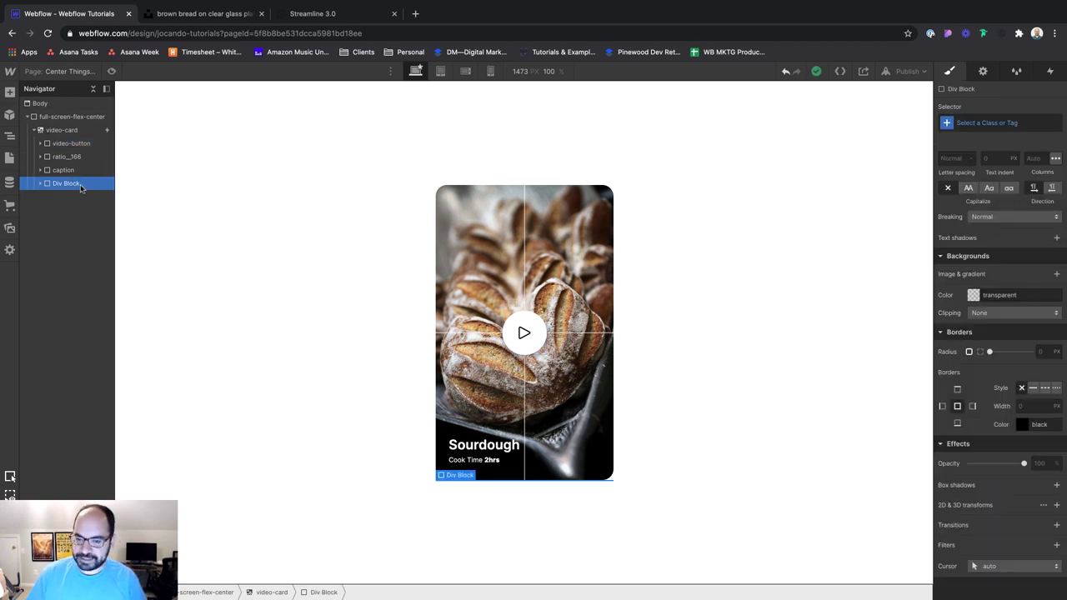
left_click(533, 328)
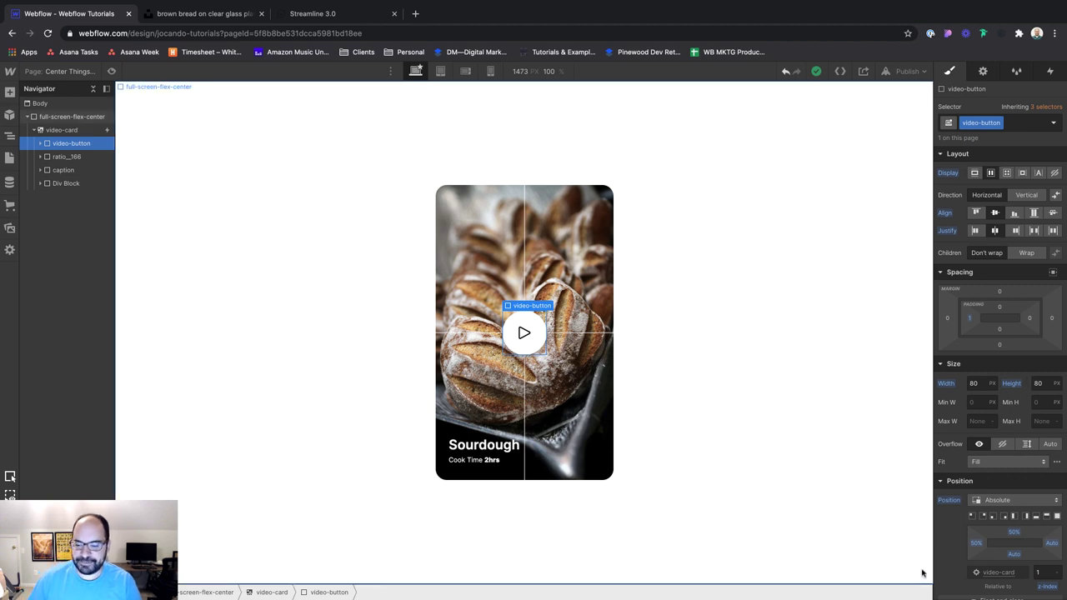
scroll(1011, 540, "down", 10)
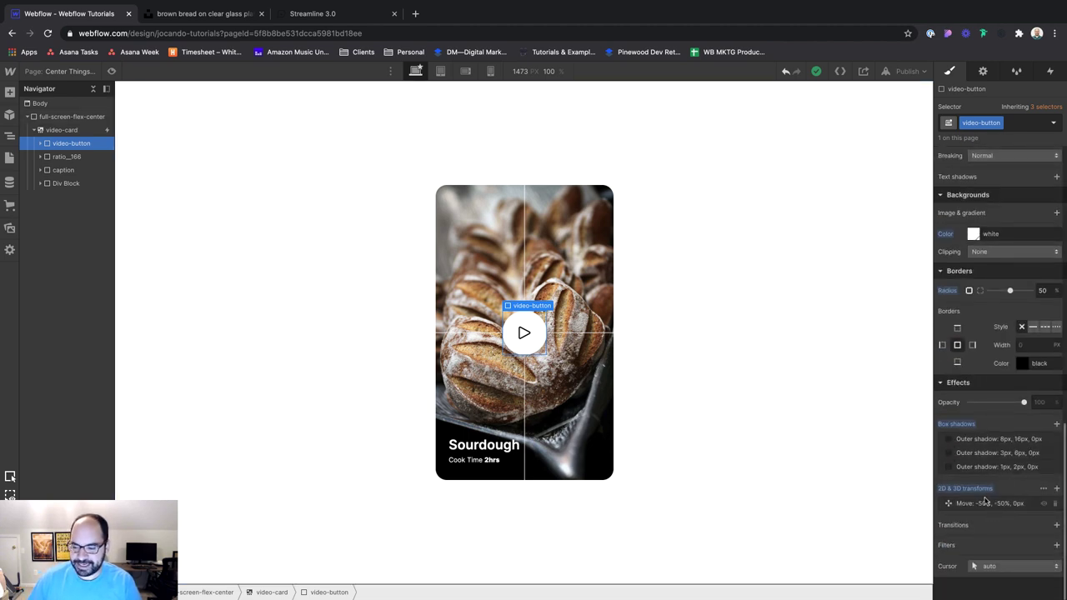
left_click(1046, 505)
scroll(1026, 477, "up", 3)
scroll(1026, 477, "up", 5)
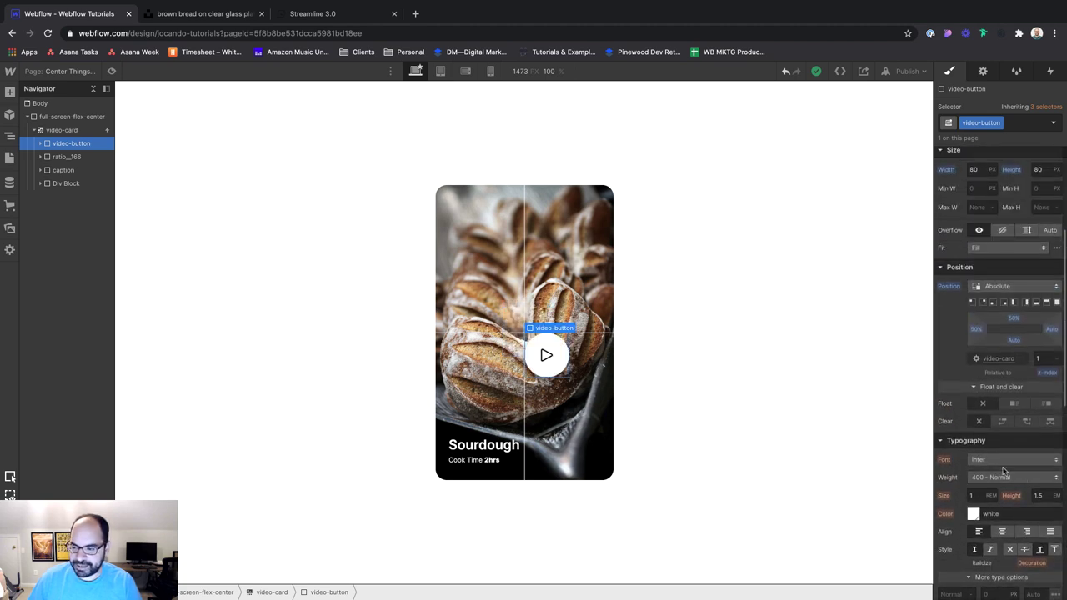
mouse_move(975, 331)
left_mouse_down()
mouse_move(965, 331)
mouse_move(1015, 319)
mouse_move(984, 330)
left_mouse_up()
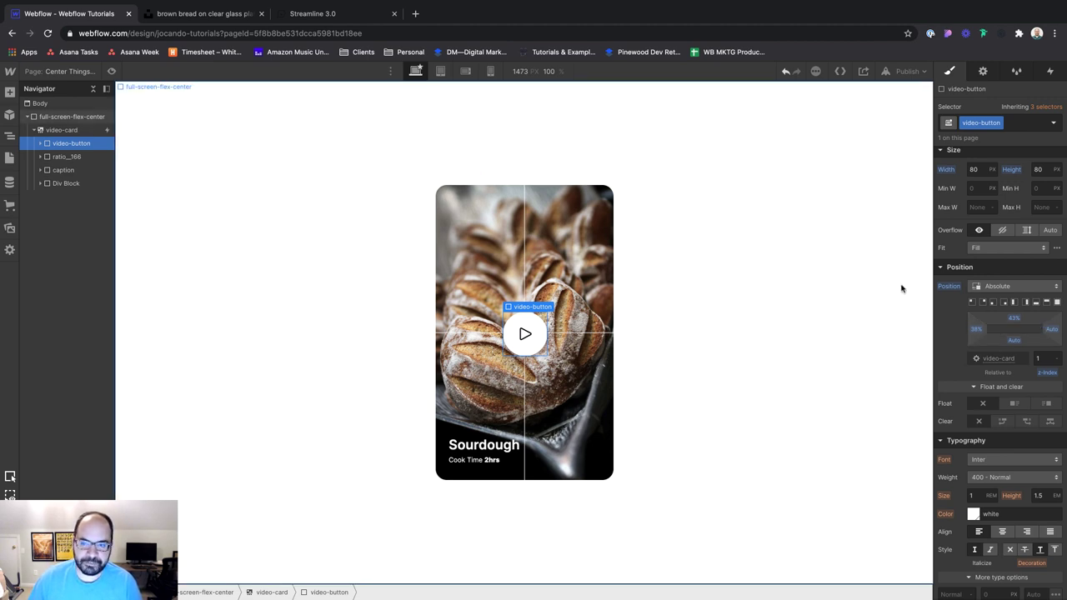
left_click(982, 169)
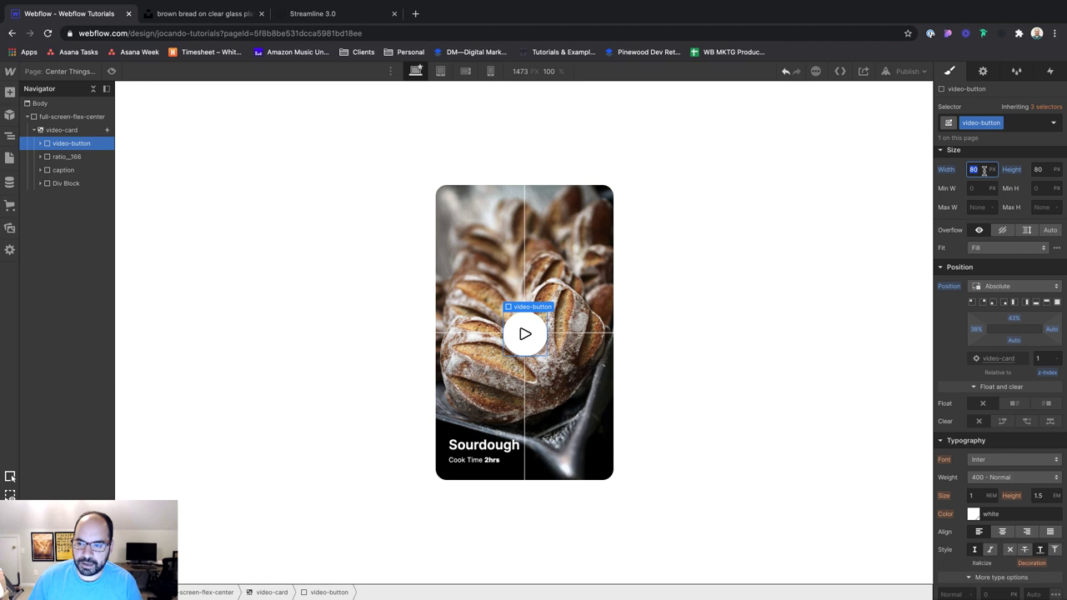
type("37")
key("Tab")
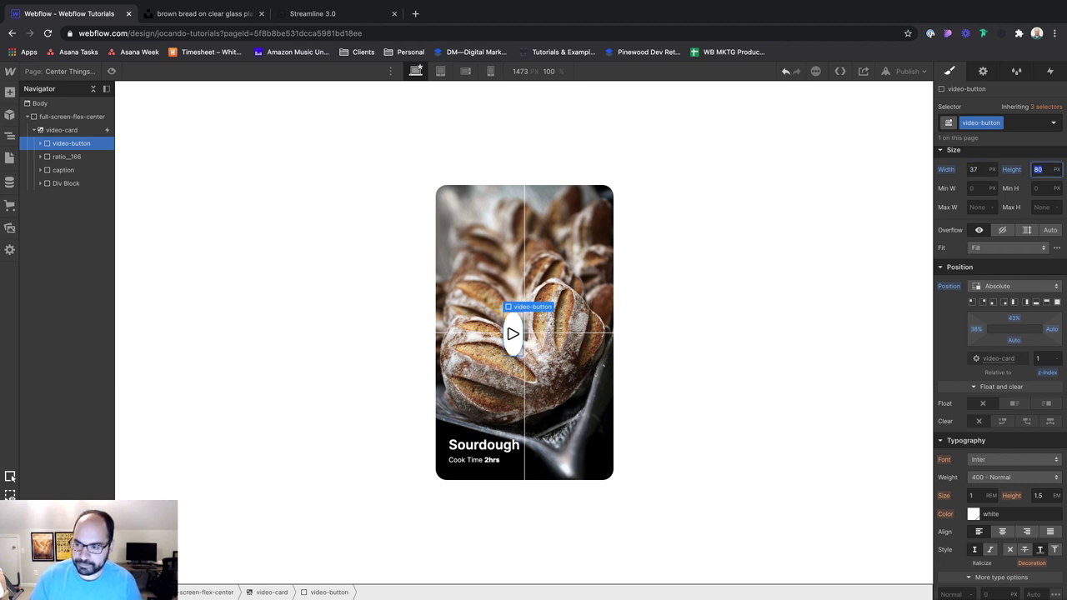
left_click(973, 169)
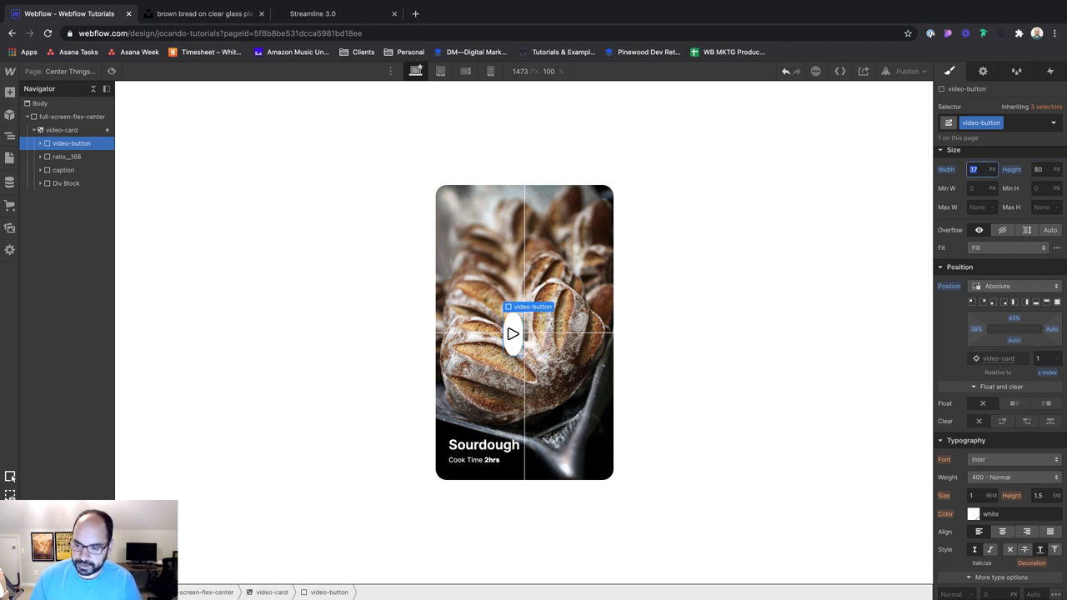
key("Tab")
type("64")
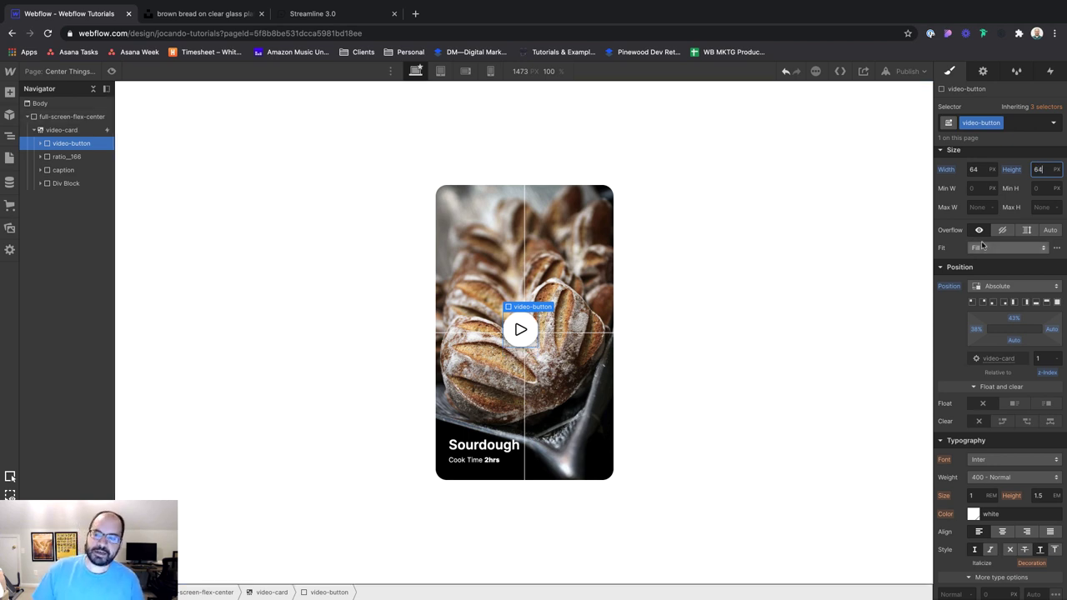
key("ctrl+z")
key("ctrl+z")
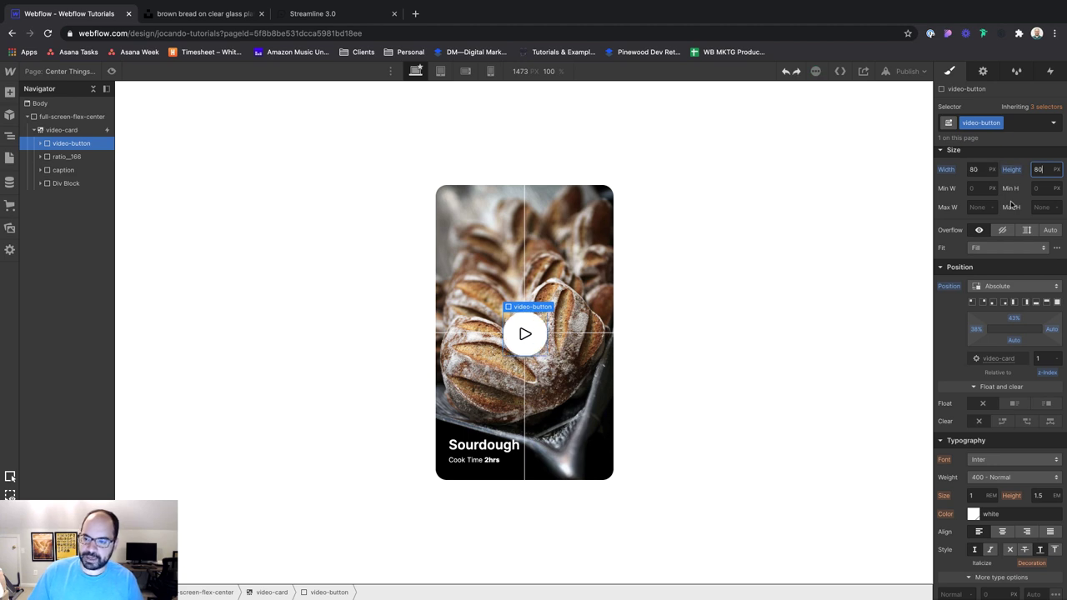
left_click(1013, 321)
type("50")
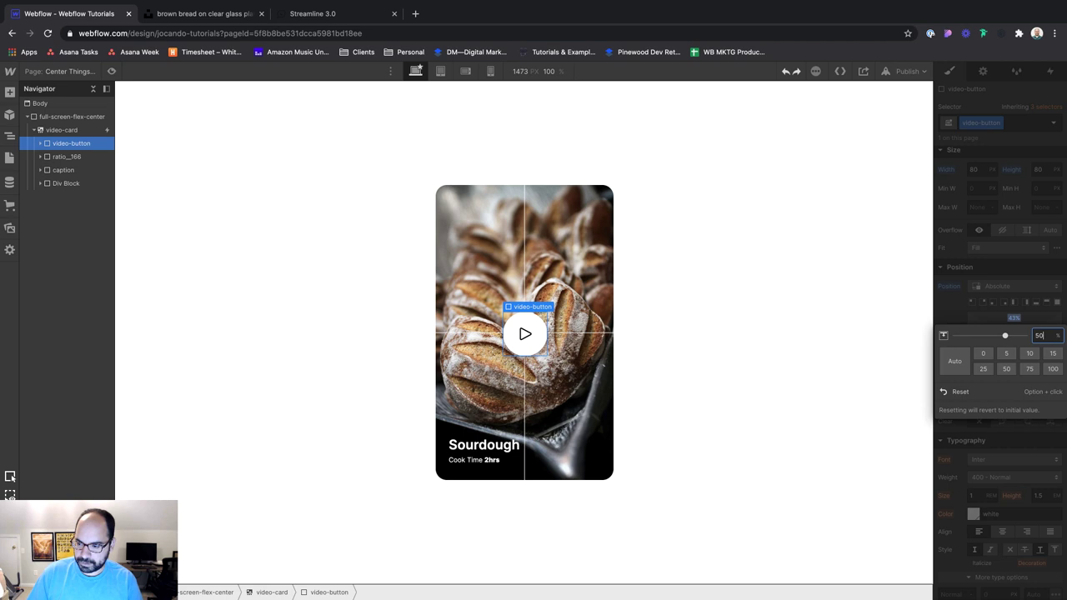
key("Return")
left_click(977, 331)
type("50")
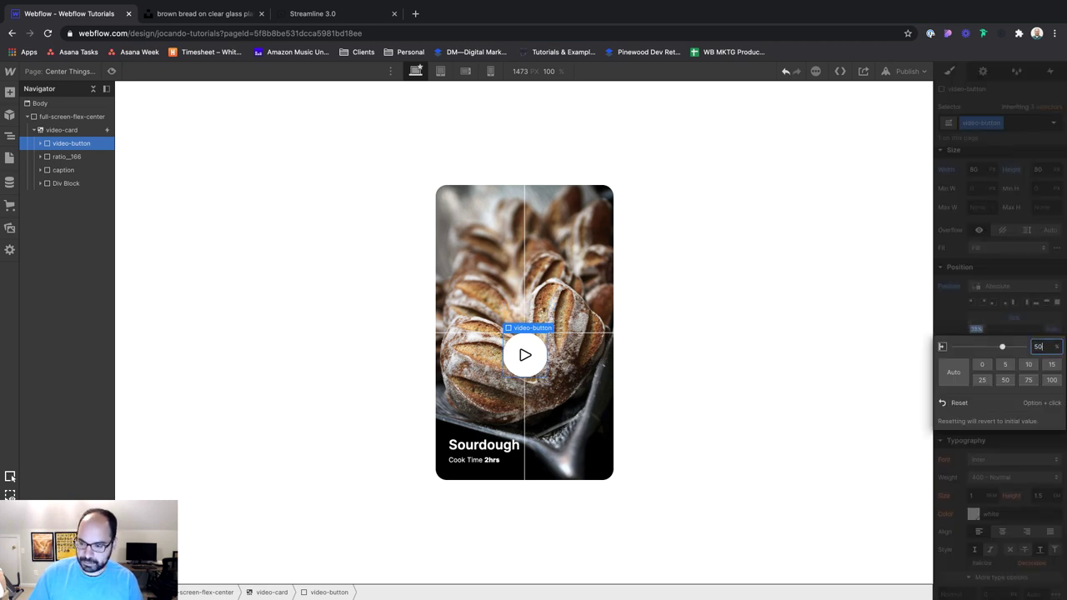
key("Return")
scroll(1000, 375, "down", 8)
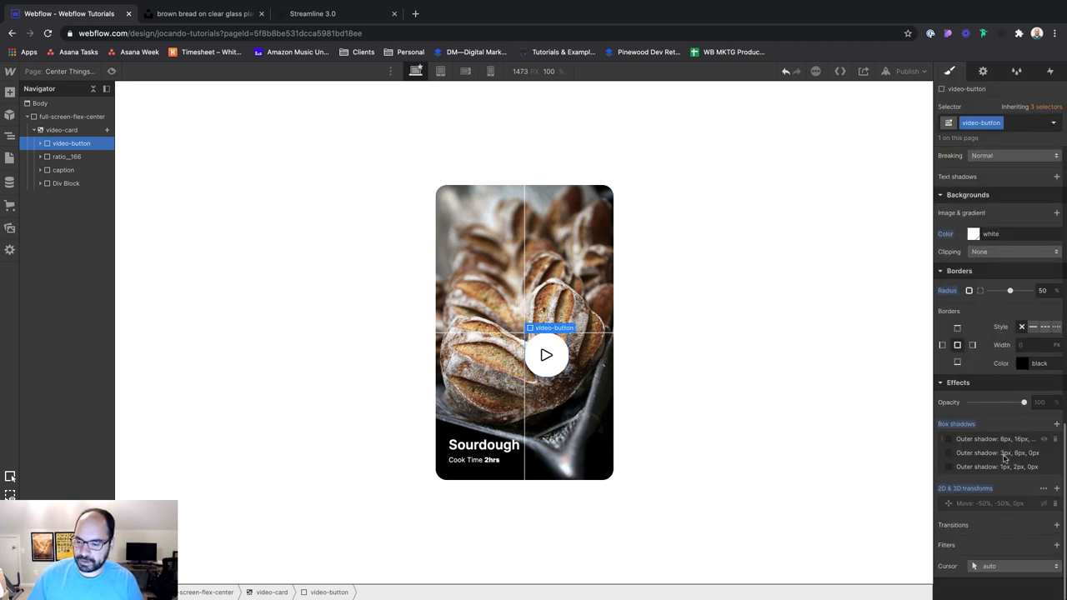
left_click(1042, 504)
scroll(992, 375, "up", 10)
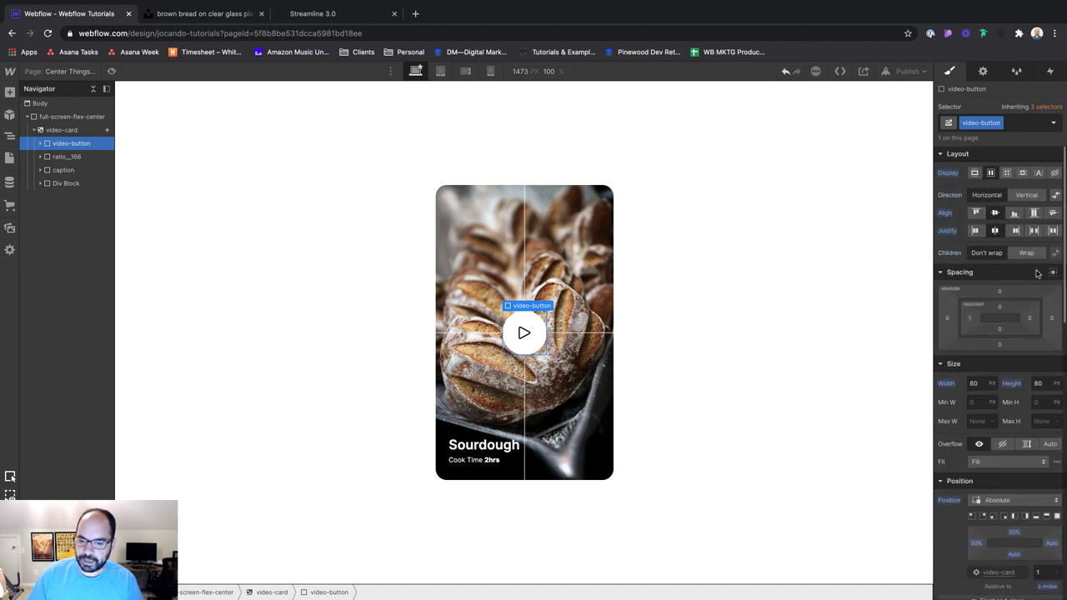
left_click(983, 385)
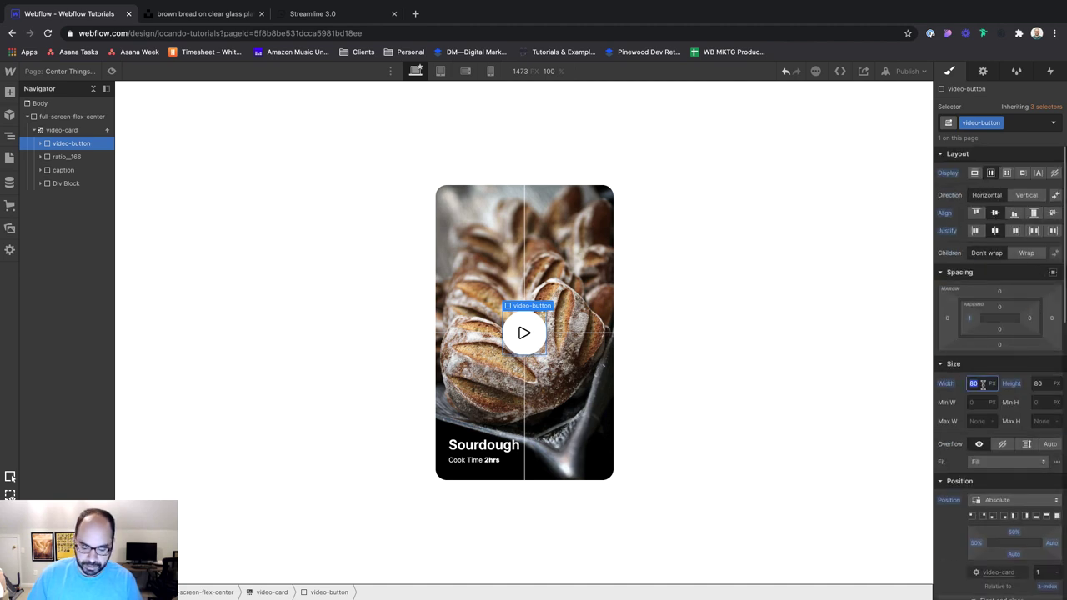
type("56")
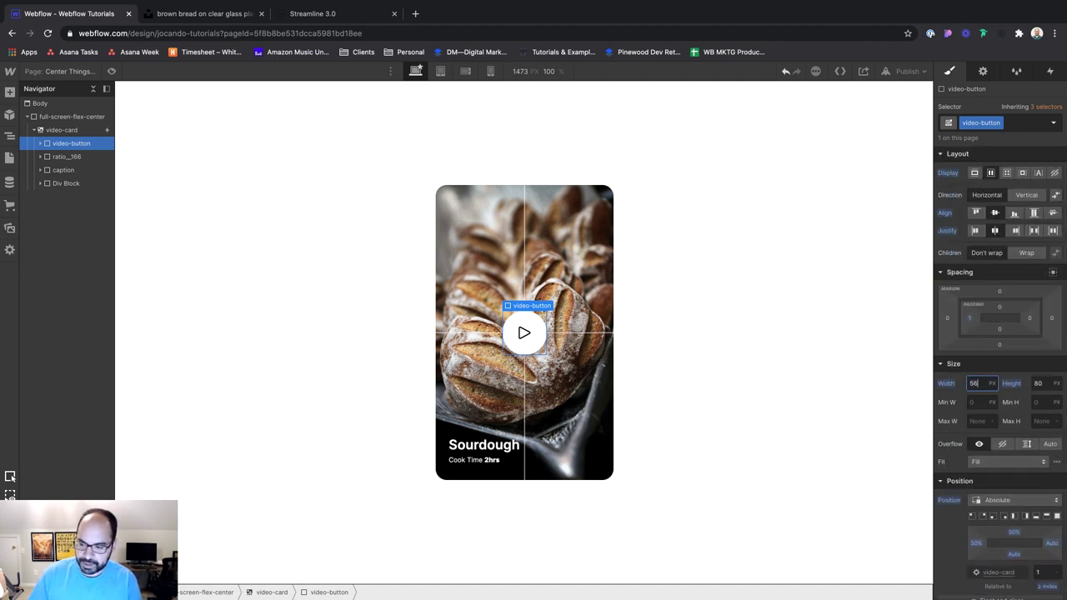
key("Tab")
type("56")
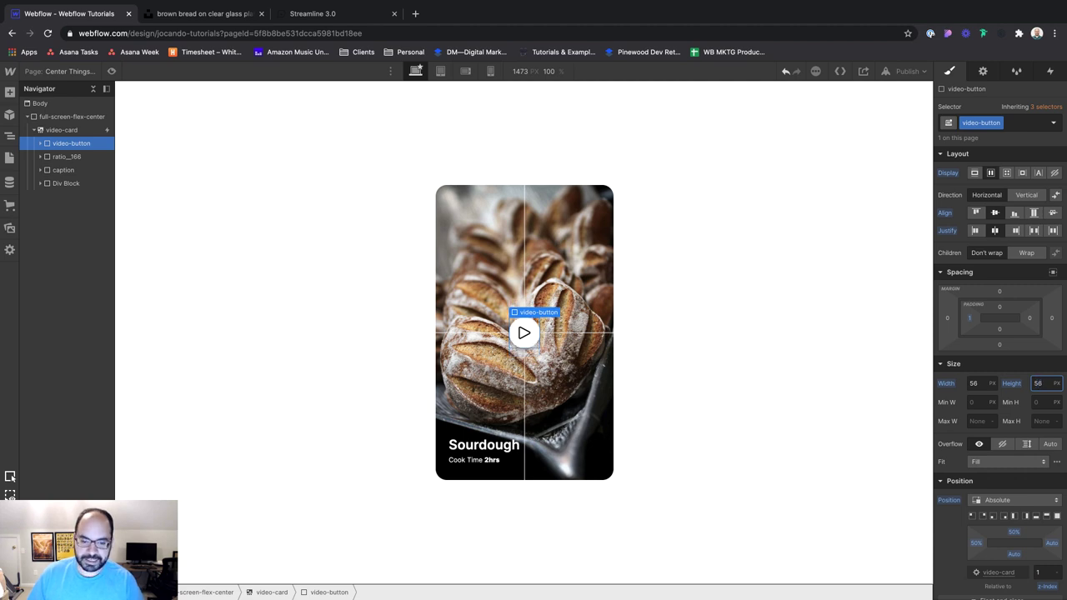
left_click(975, 384)
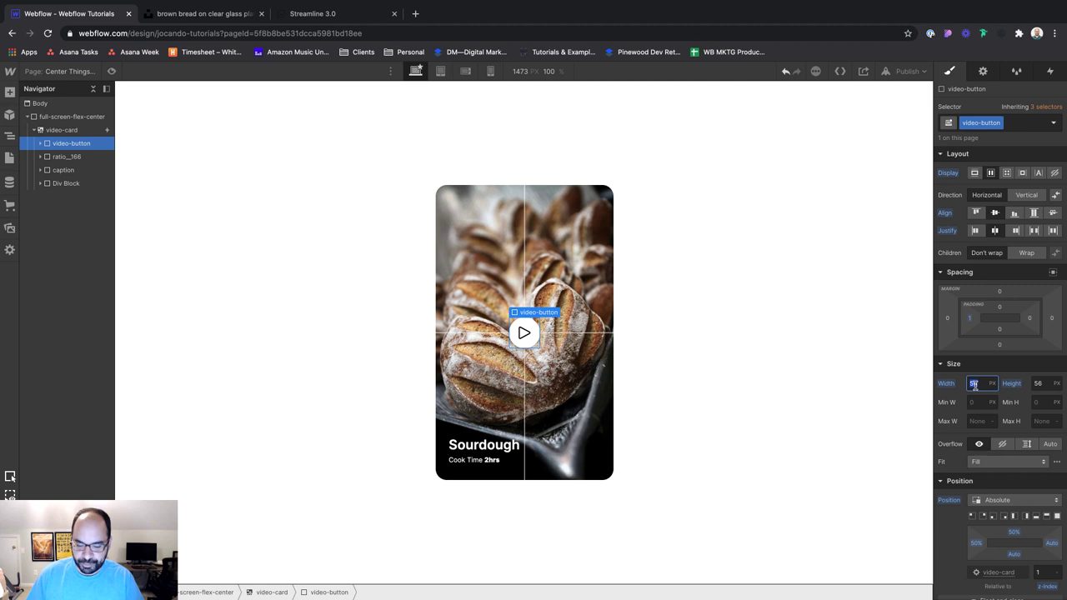
type("20")
key("Tab")
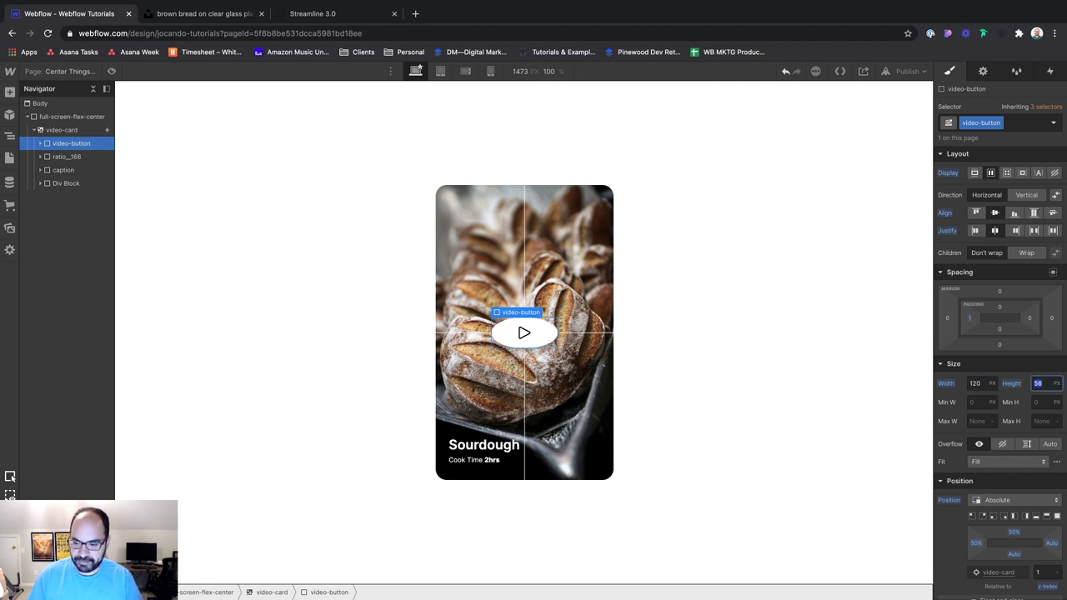
key("Return")
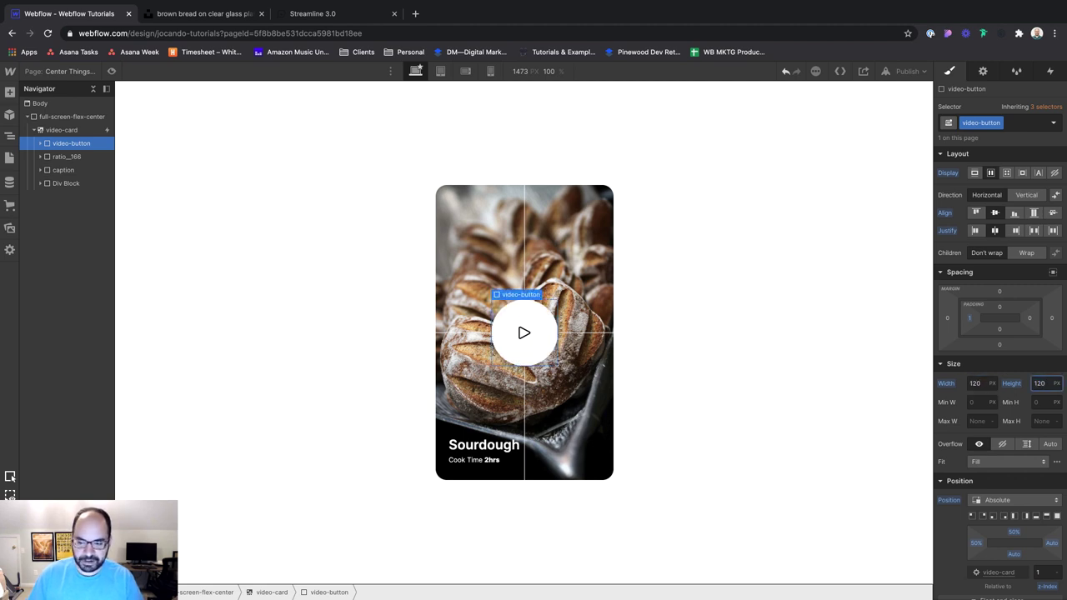
left_click(975, 383)
type("80")
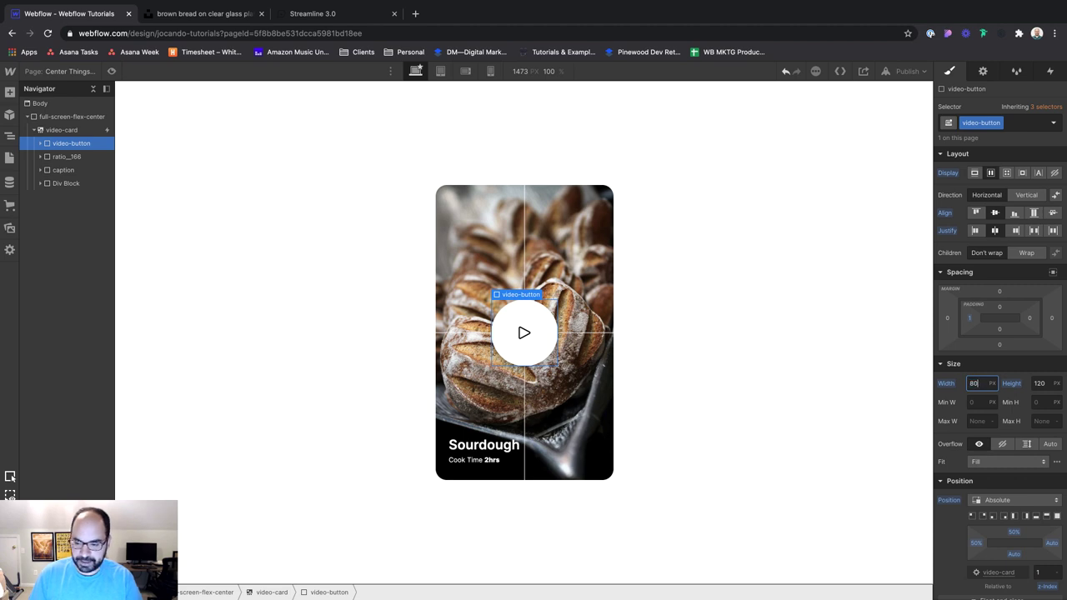
key("Tab")
type("80")
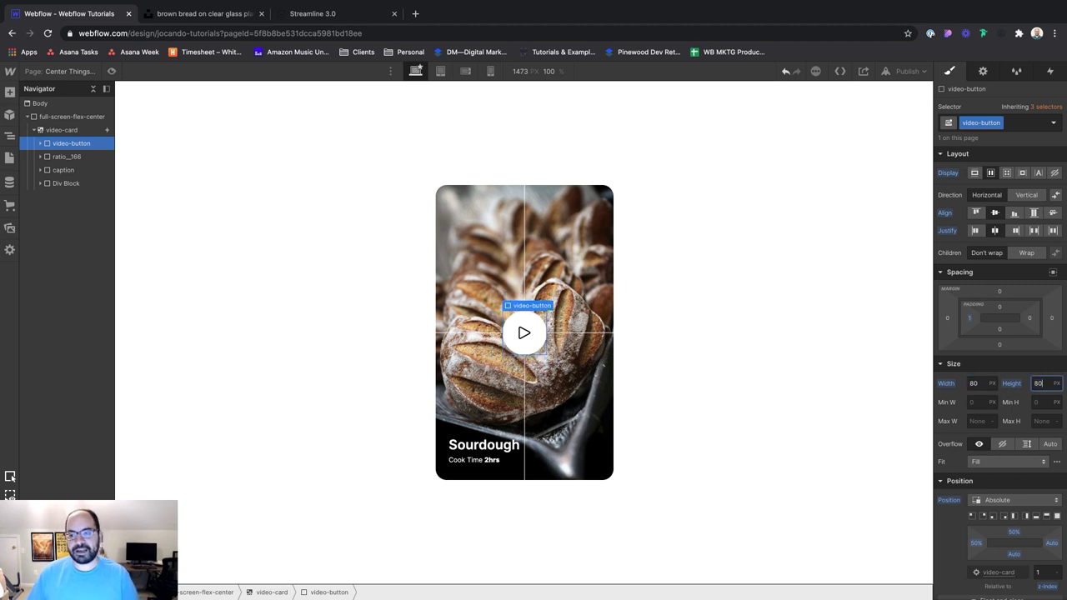
key("Return")
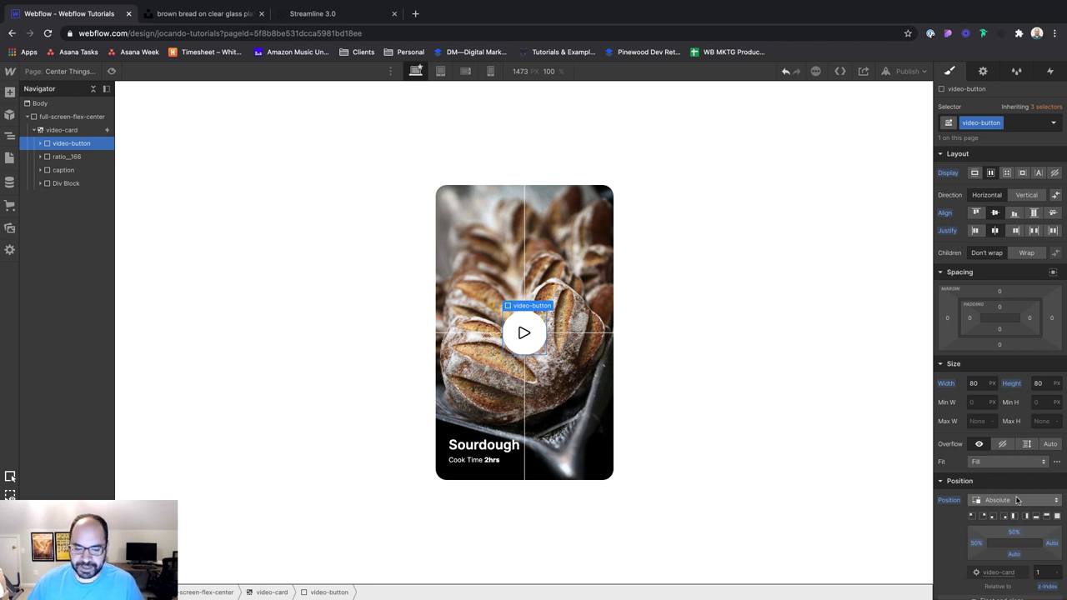
Step: Apply the display-none class to the Div Block holding the centre guide lines
left_click(730, 369)
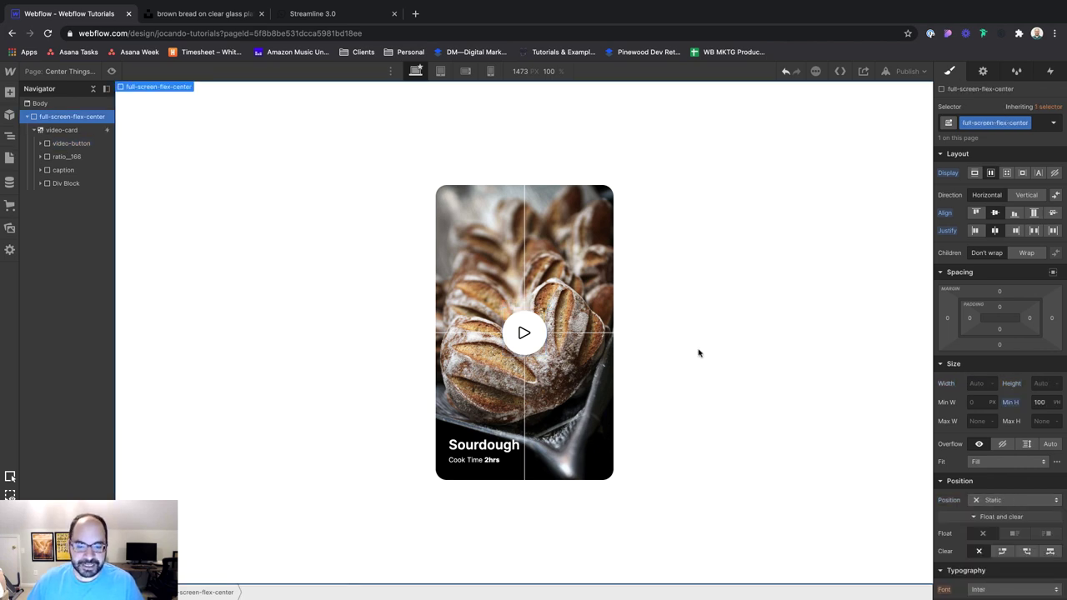
left_click(524, 242)
left_click(60, 184)
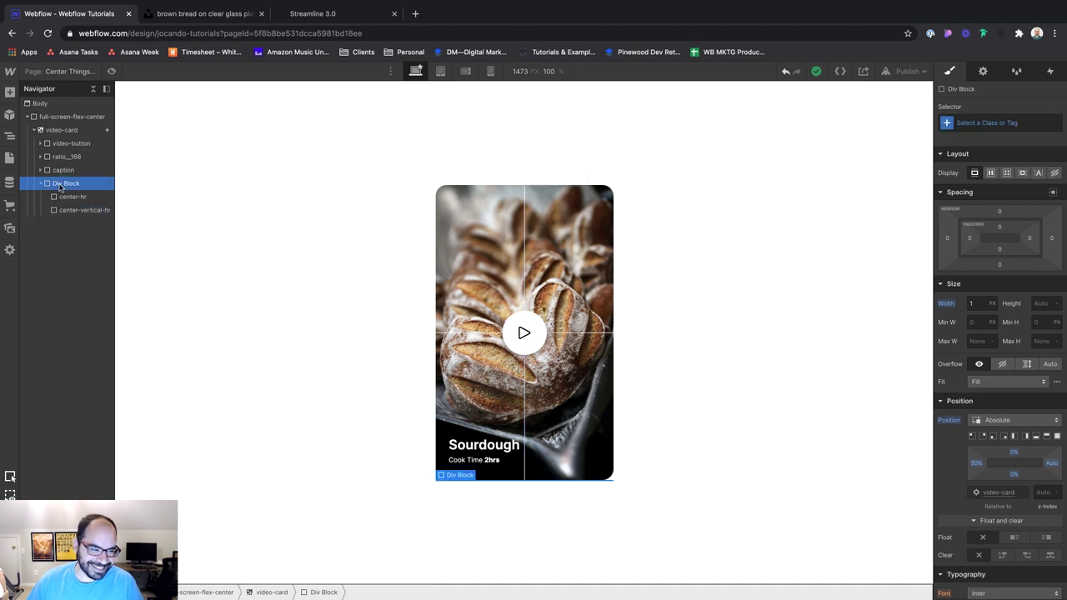
key("super+Return")
type("disp")
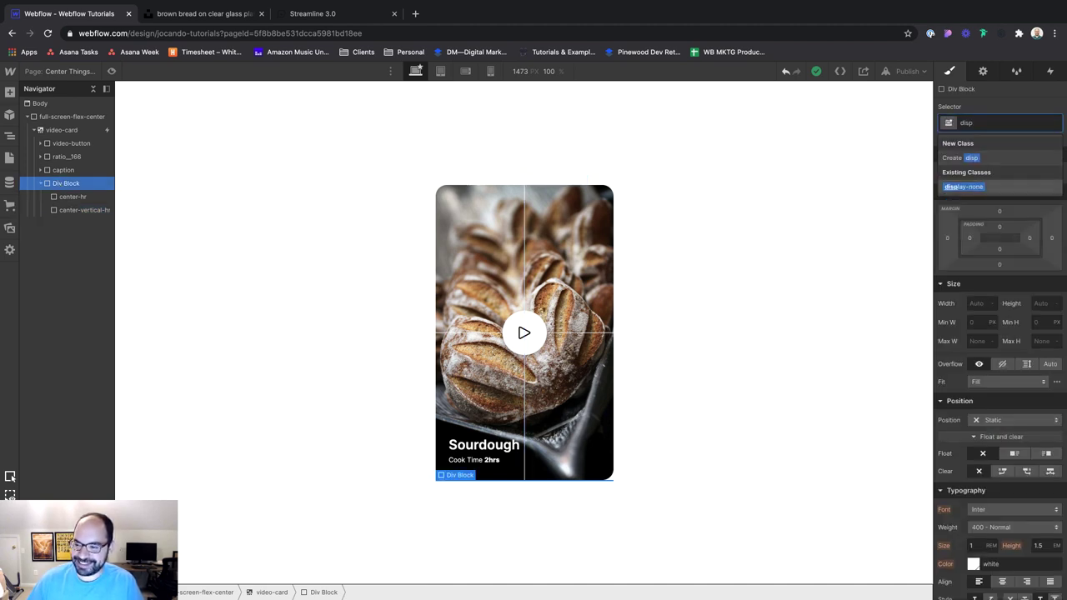
key("Return")
Step: Delete the video-button's -50%, -50% Move transform
left_click(673, 226)
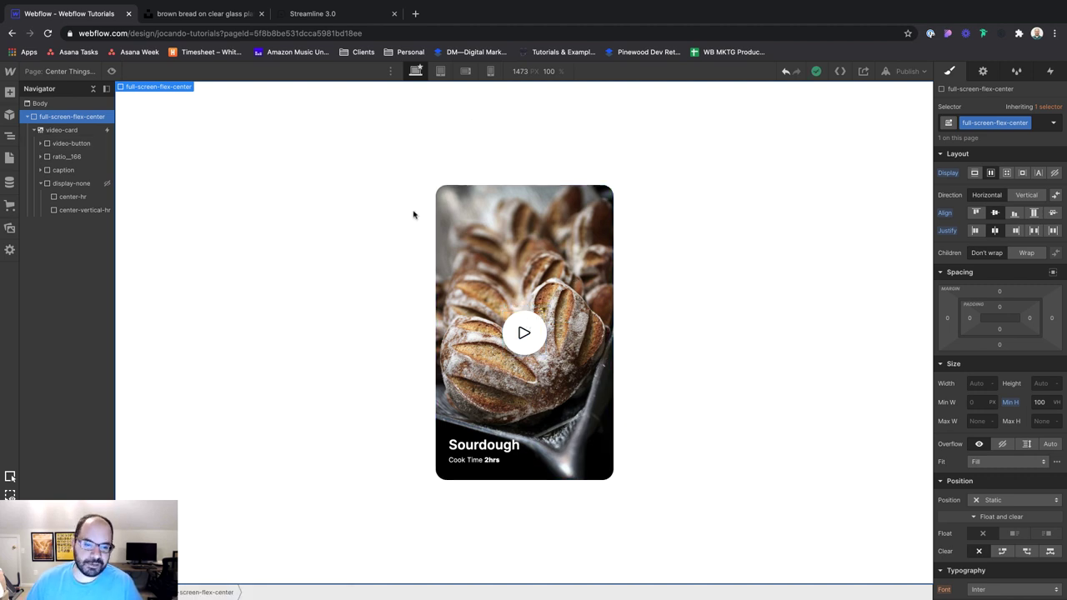
left_click(527, 313)
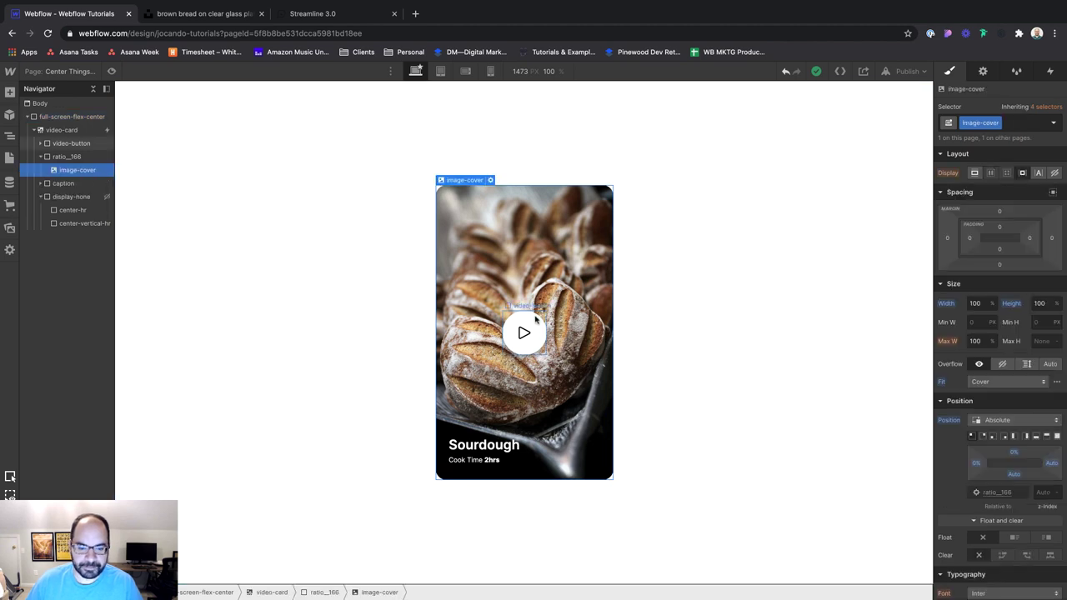
left_click(529, 313)
scroll(1035, 473, "down", 10)
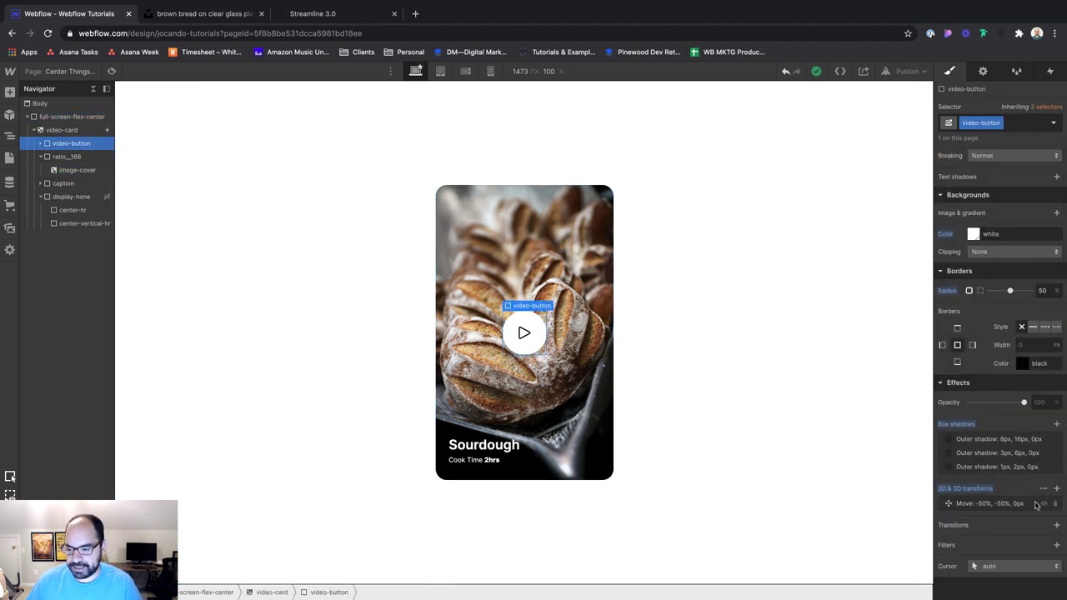
left_click(977, 489, "alt")
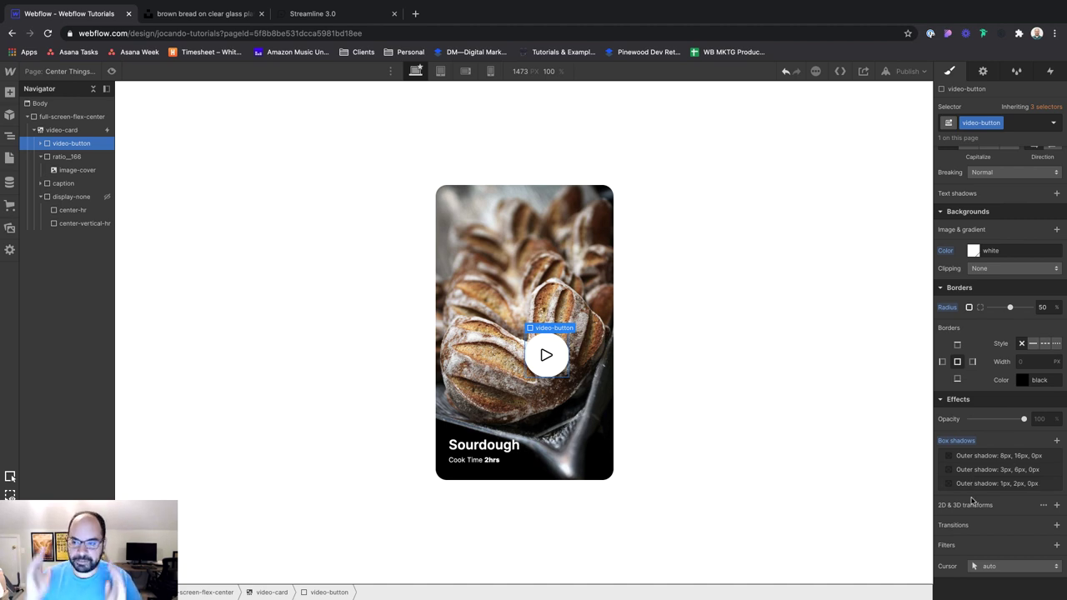
Step: Give video-card a Mouse move over element trigger playing a new animation named 'Video Button Follow'
left_click(73, 130)
left_click(1049, 71)
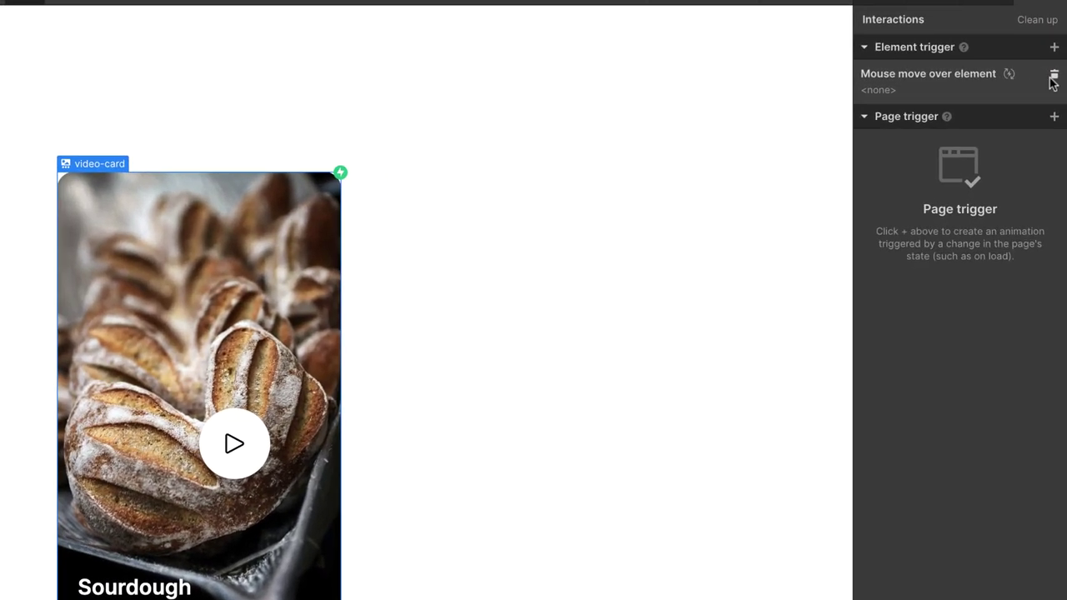
left_click(1053, 77)
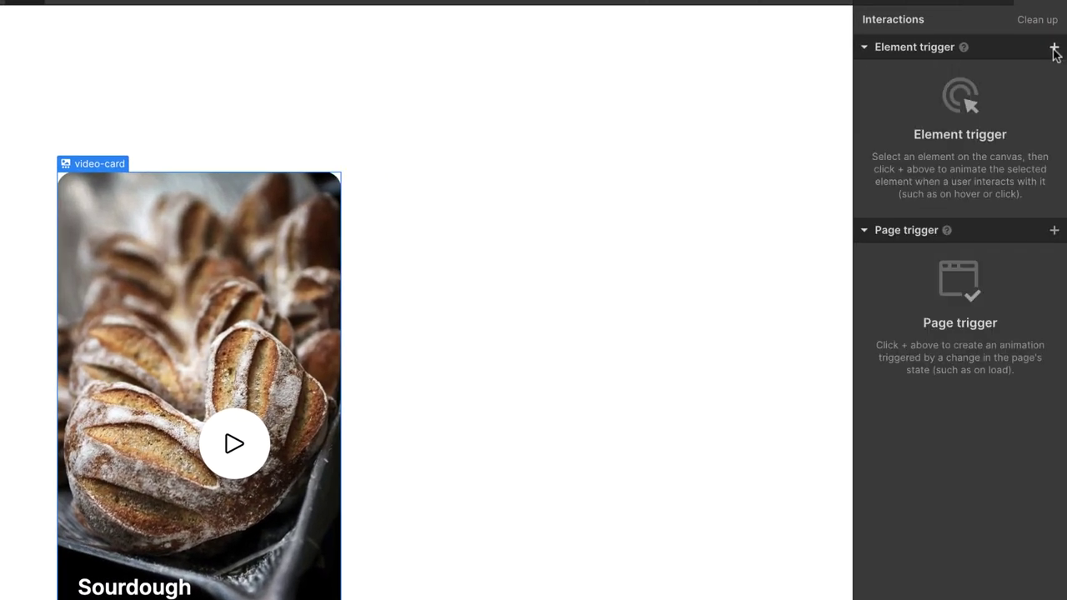
left_click(1054, 46)
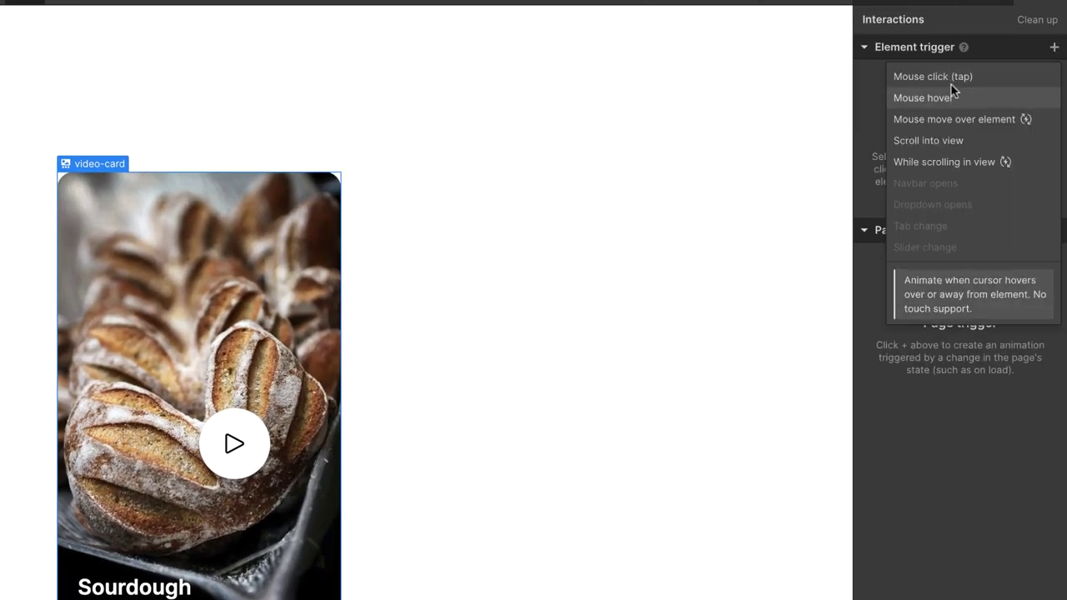
left_click(977, 120)
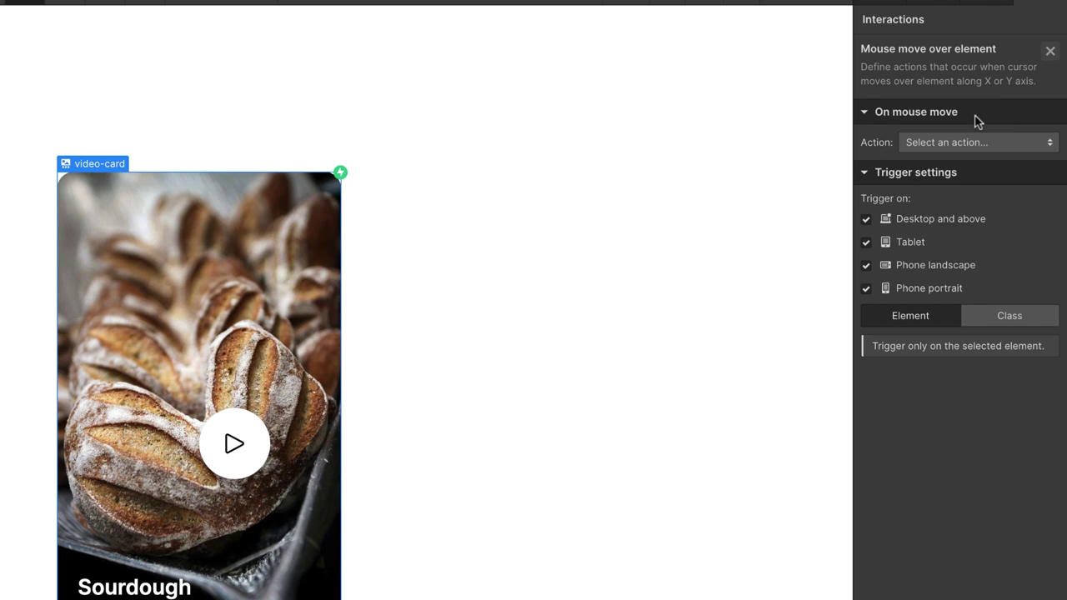
left_click(975, 137)
left_click(957, 185)
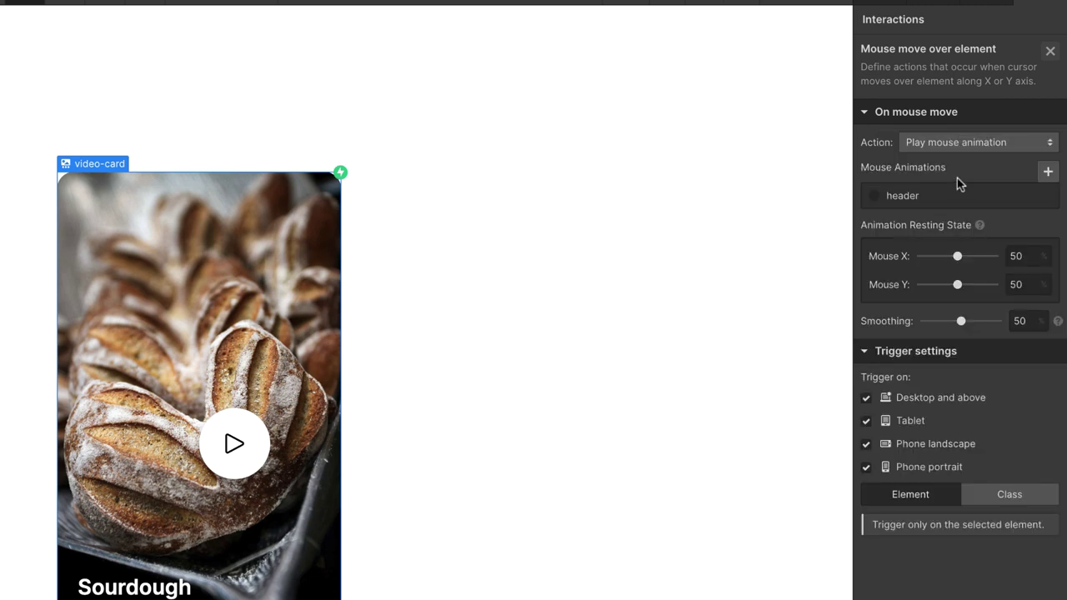
left_click(1048, 173)
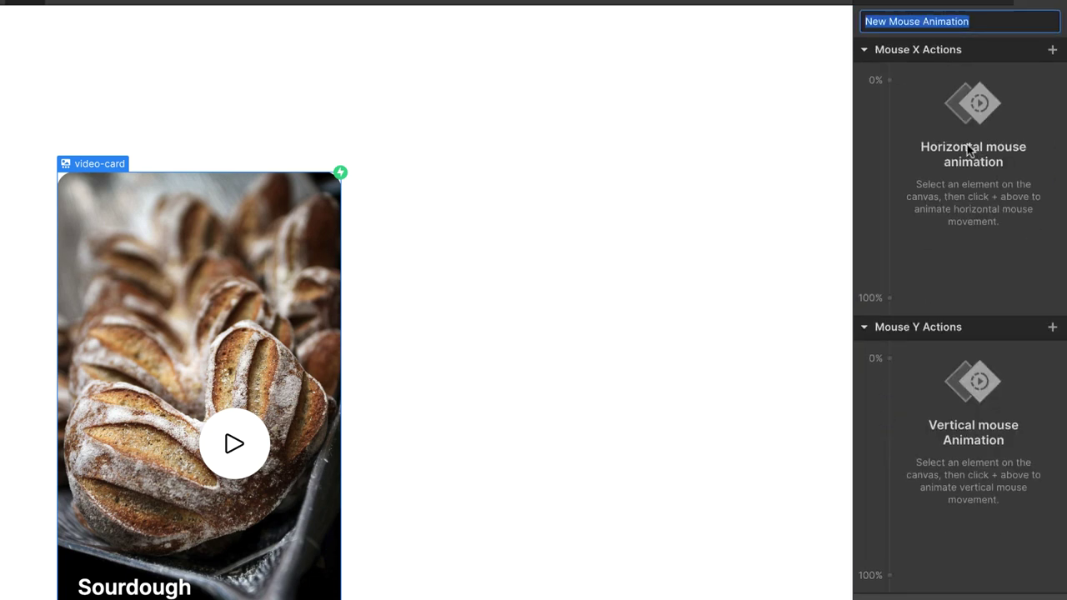
type("Video Button F")
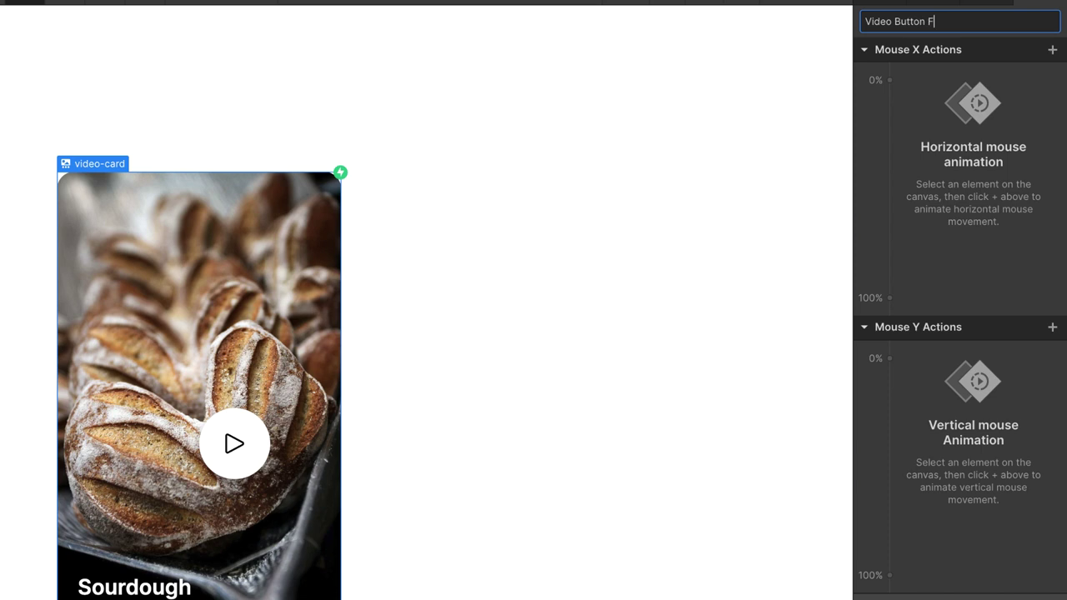
type("ollow")
key("Return")
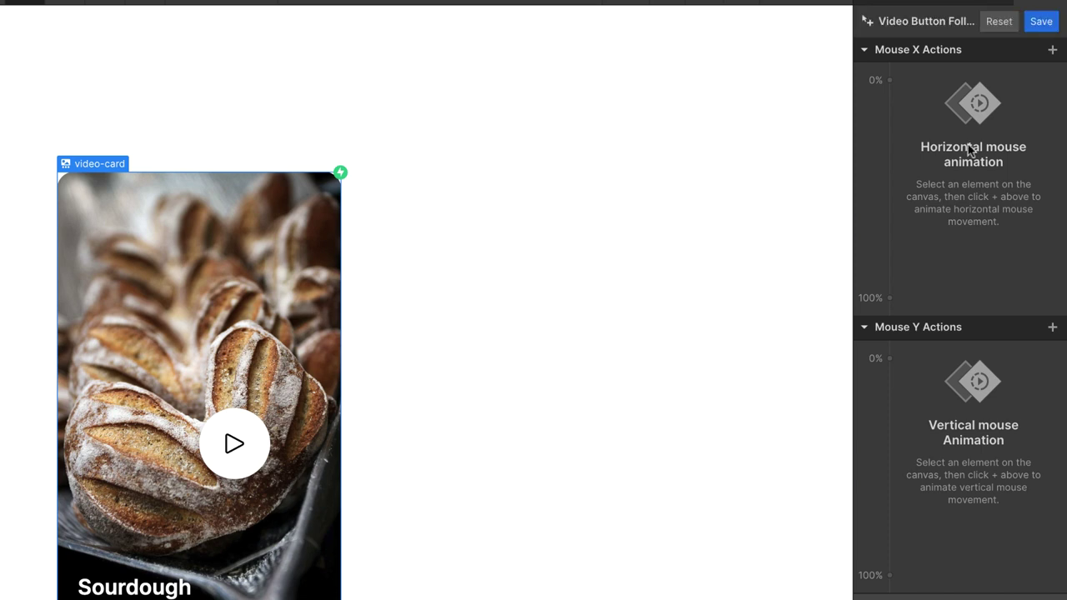
Step: Add video-button Move actions on the Mouse X and Mouse Y timelines
left_click(889, 80)
left_click(910, 133)
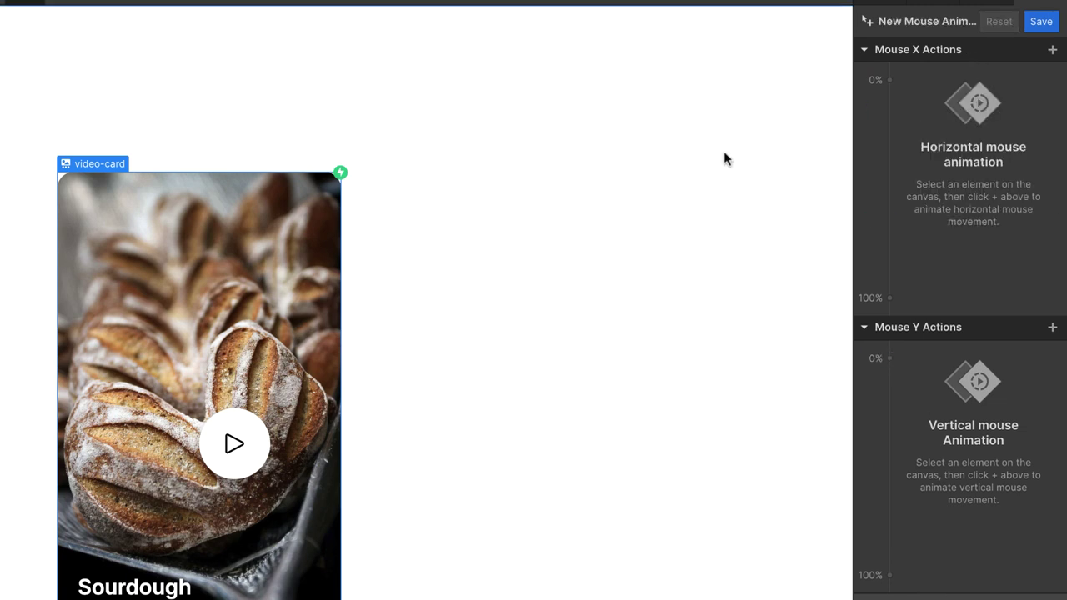
left_click(245, 421)
left_click(890, 80)
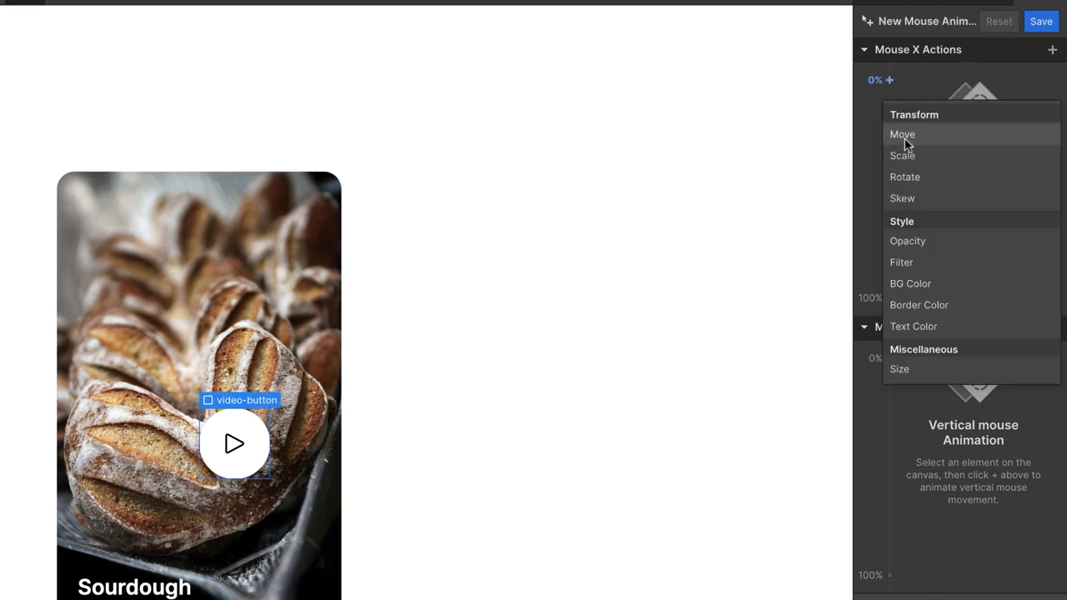
left_click(904, 138)
left_click(889, 323)
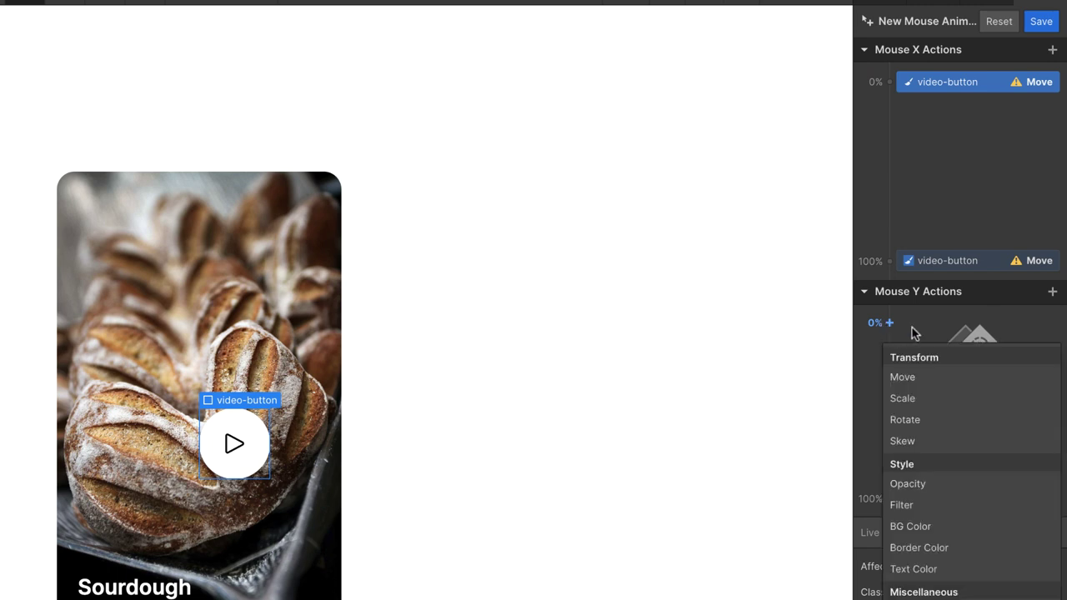
left_click(925, 378)
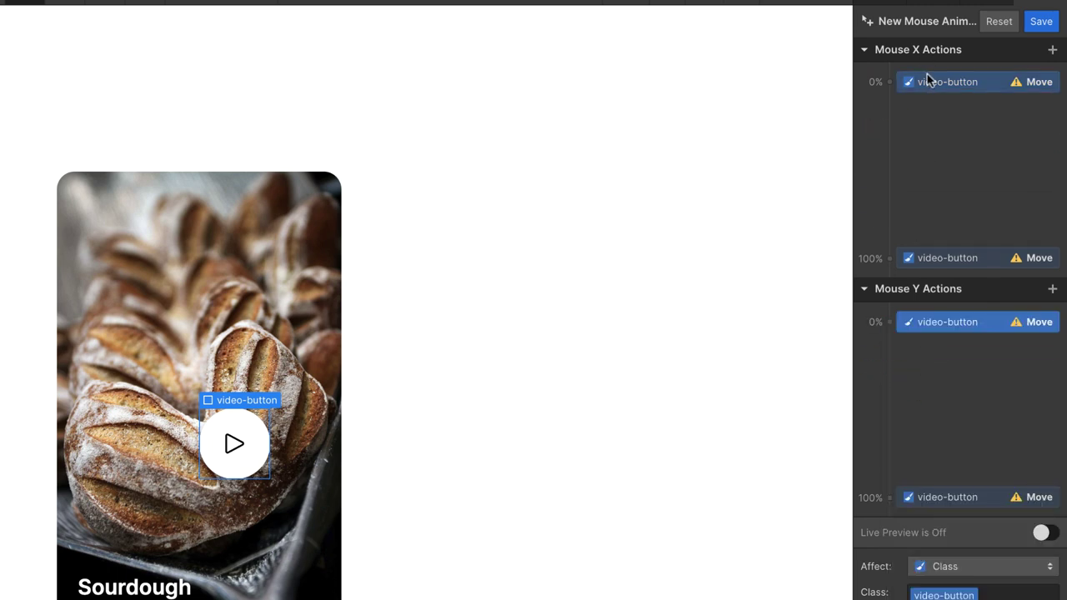
Step: Add video-button Move keyframes at 50% on both Mouse X and Mouse Y timelines
left_click(1042, 532)
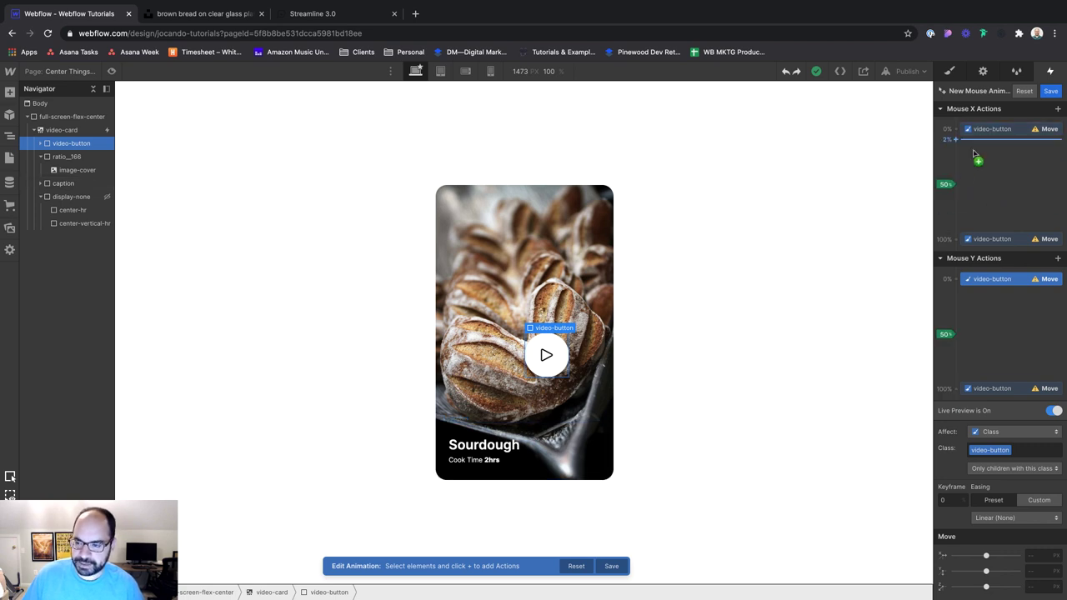
left_click(964, 193)
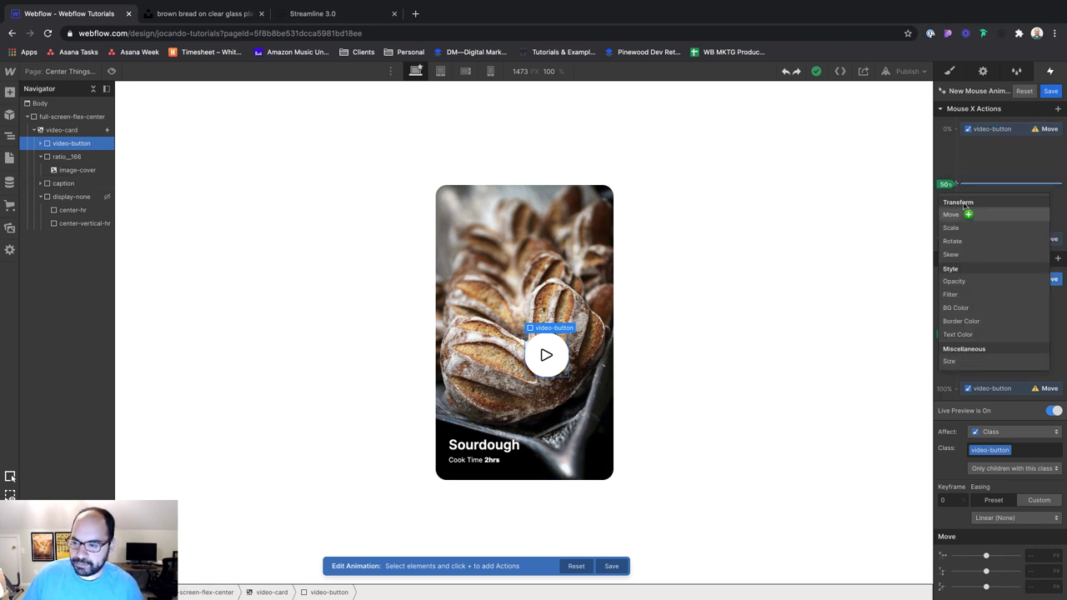
left_click(967, 212)
left_click(971, 347)
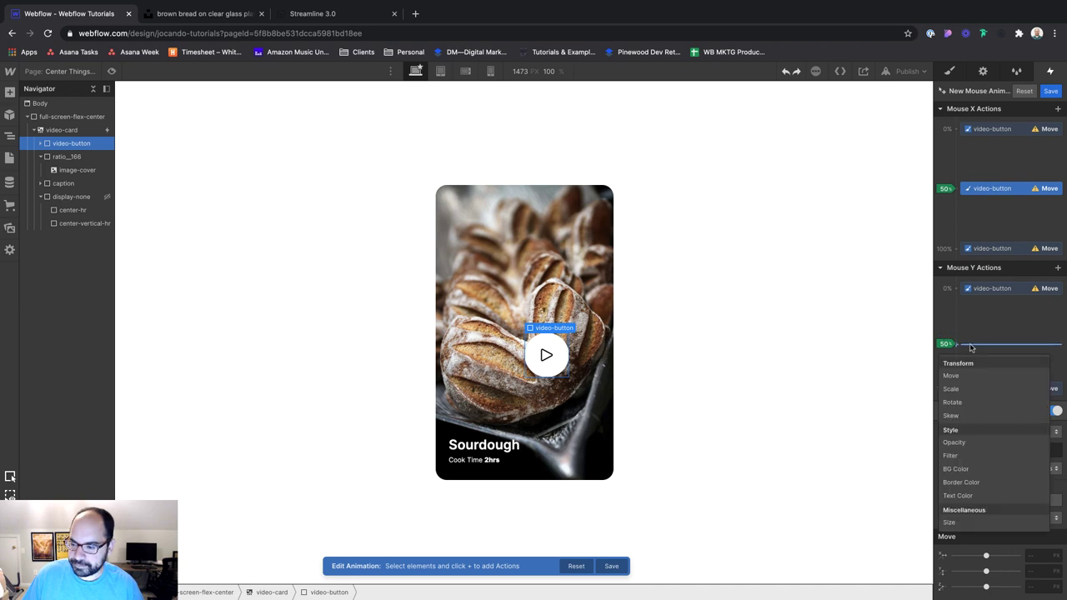
left_click(955, 376)
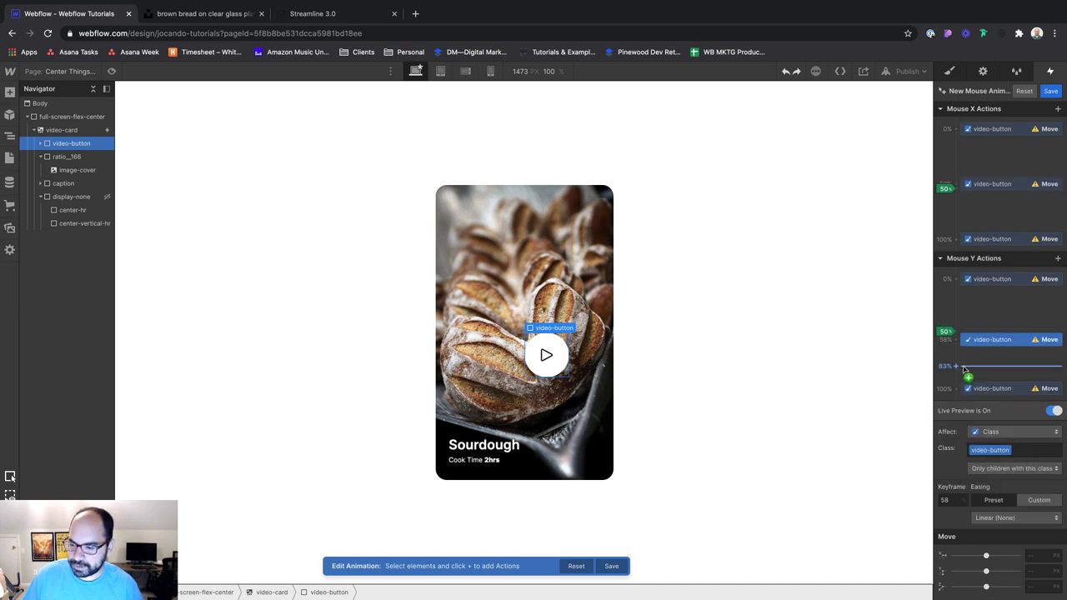
left_click(952, 500)
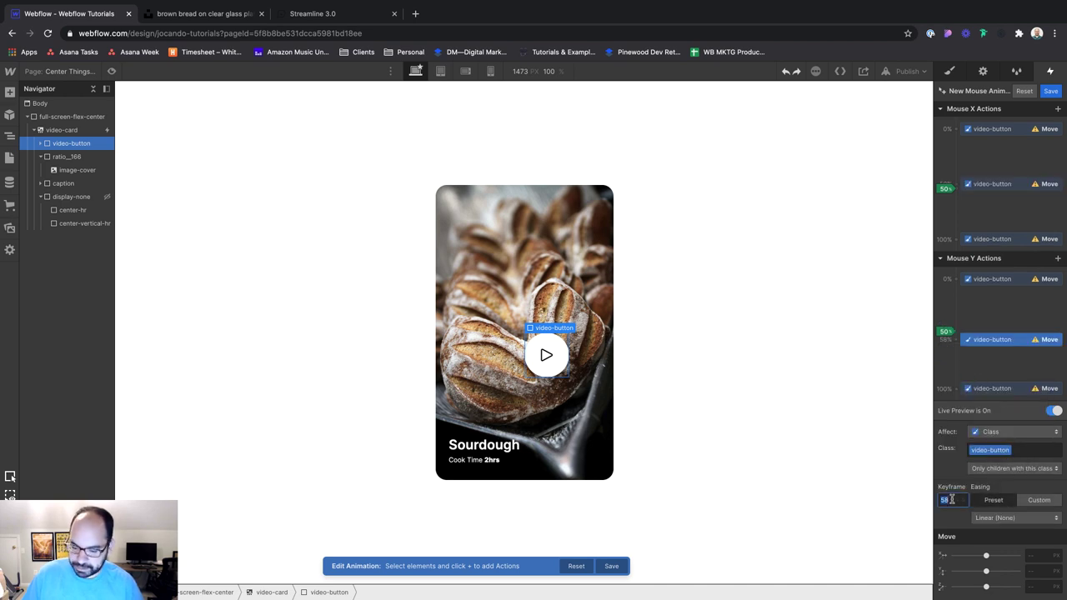
key("BackSpace")
type("0")
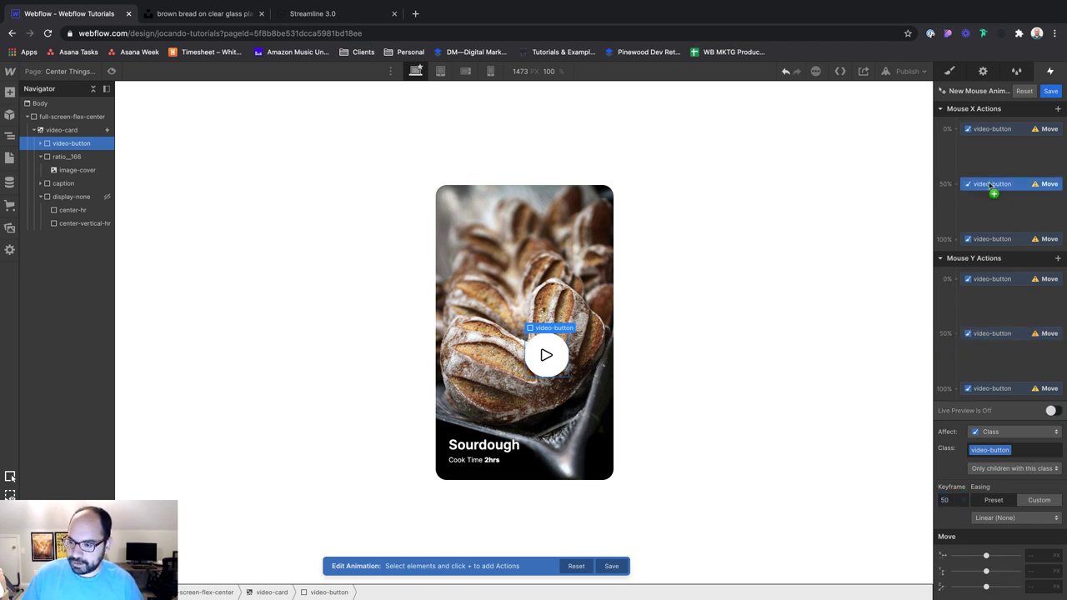
Step: Set the Mouse Y 50% keyframe's Move Y to -50 and turn on Live Preview
left_click(1042, 554)
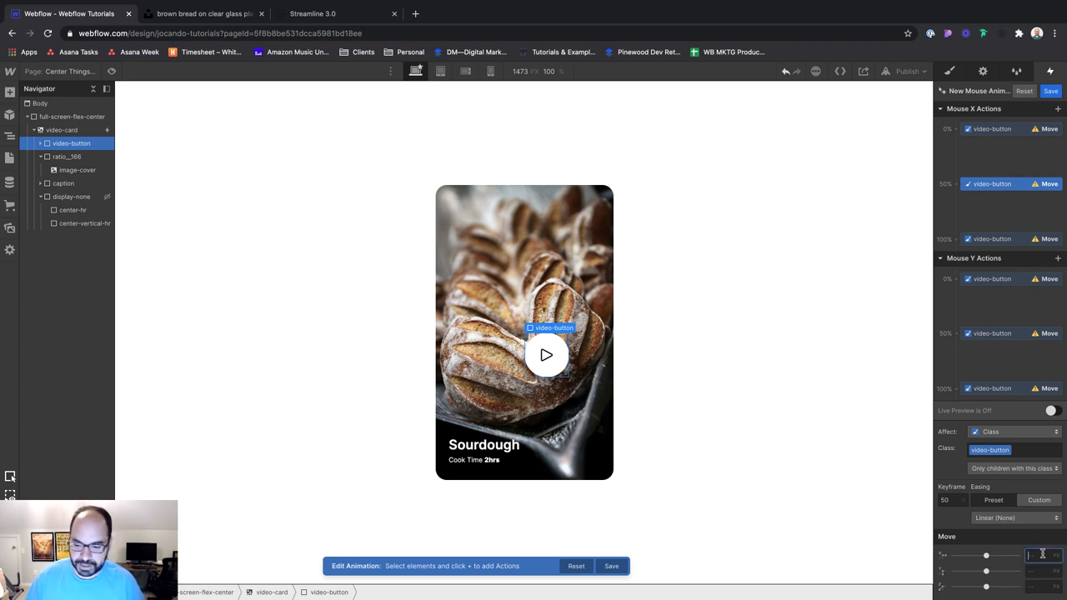
type("-50")
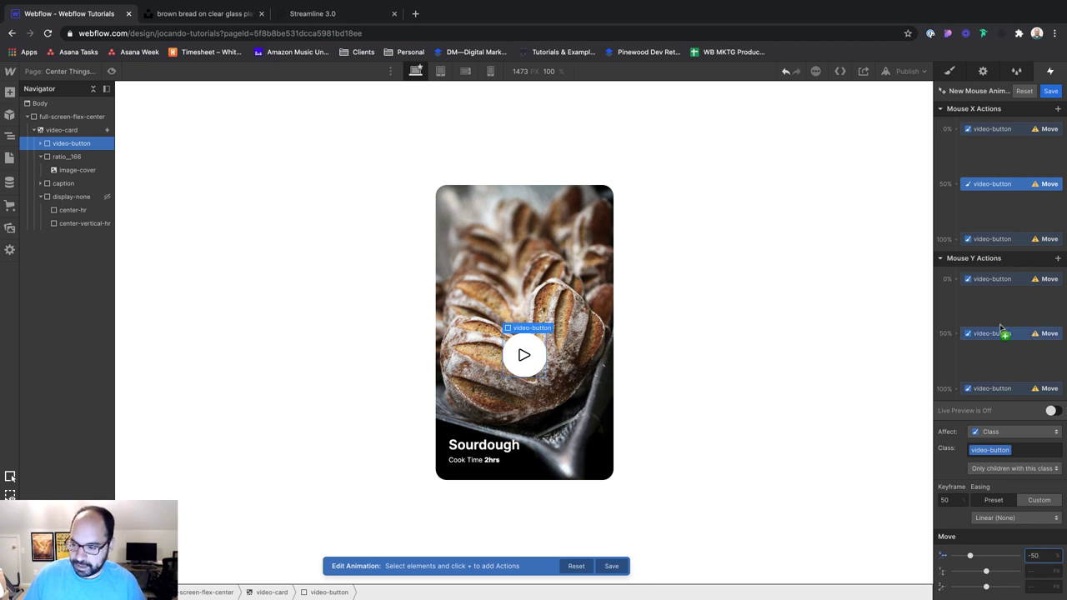
key("Escape")
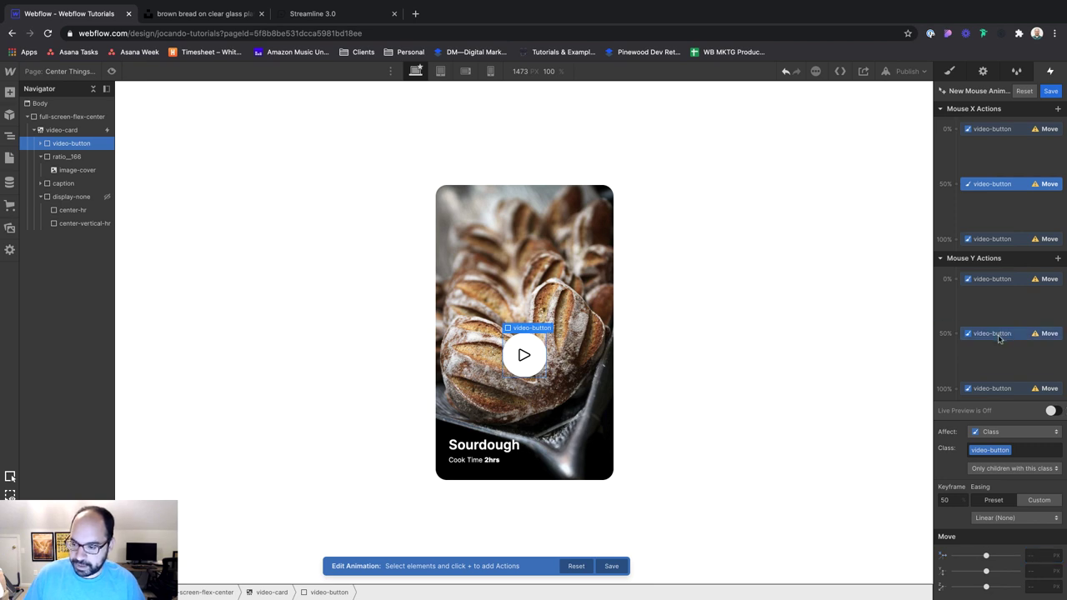
left_click(1039, 571)
type("-50")
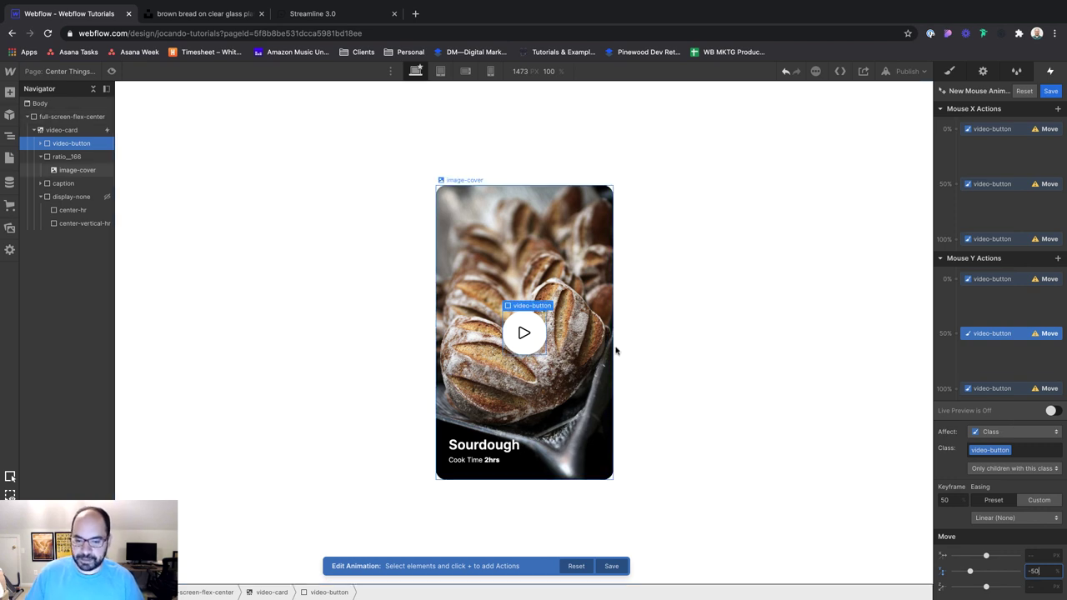
left_click(1052, 411)
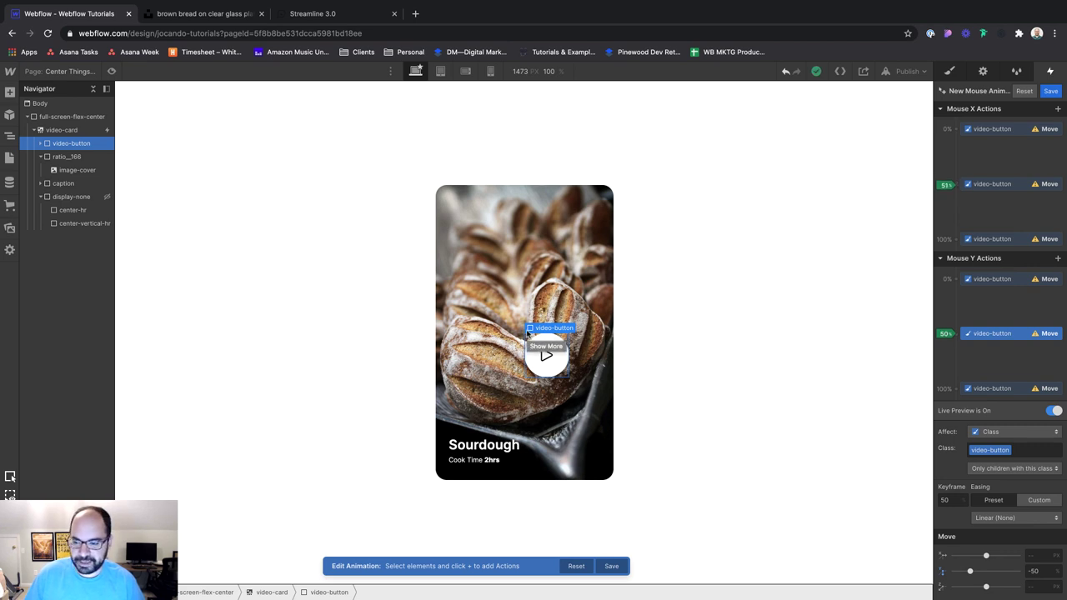
Step: Set the Mouse X 0% keyframe's Move X to -100 and check it in live preview
left_click(1003, 183)
left_click(1005, 130)
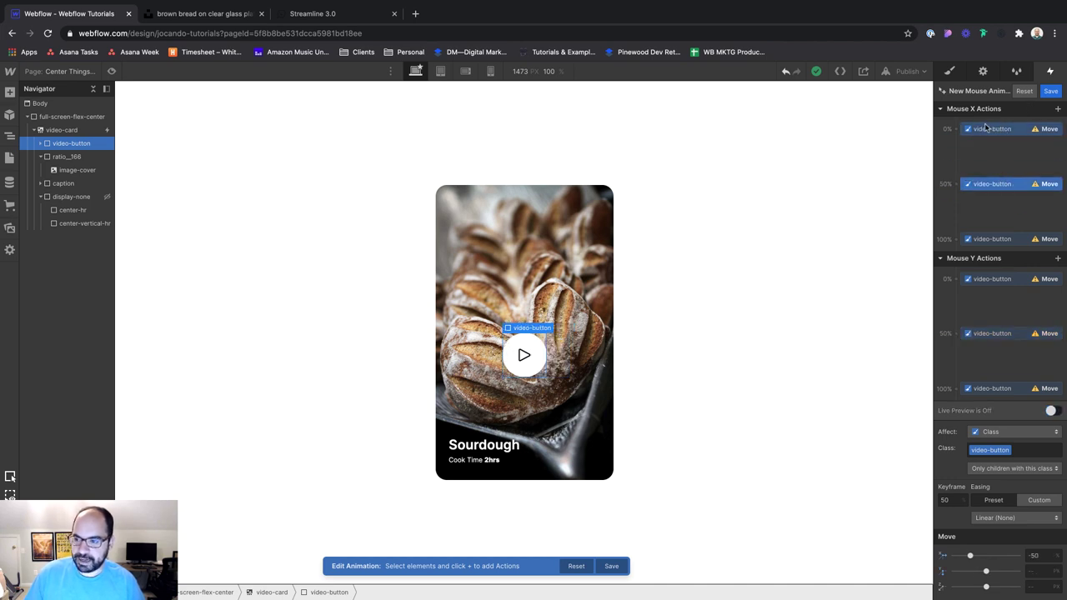
left_click(1036, 557)
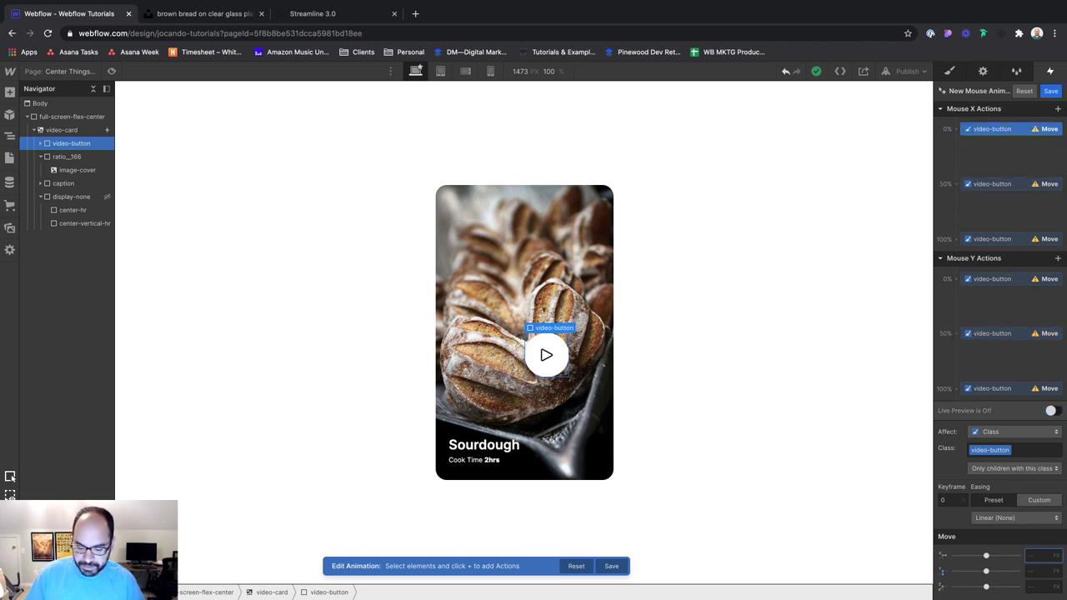
type("-100")
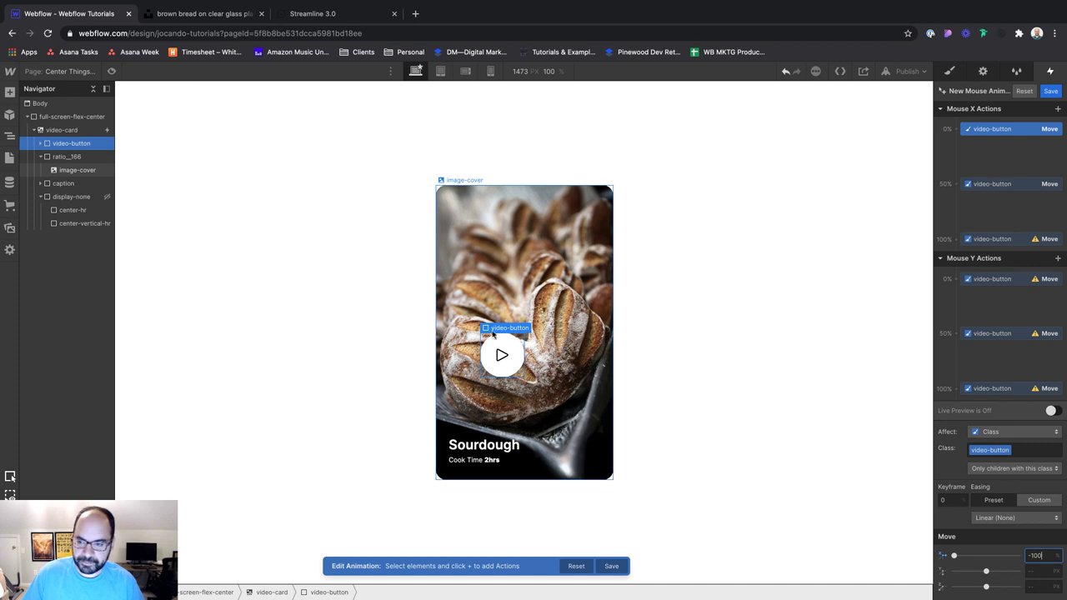
left_click(1052, 410)
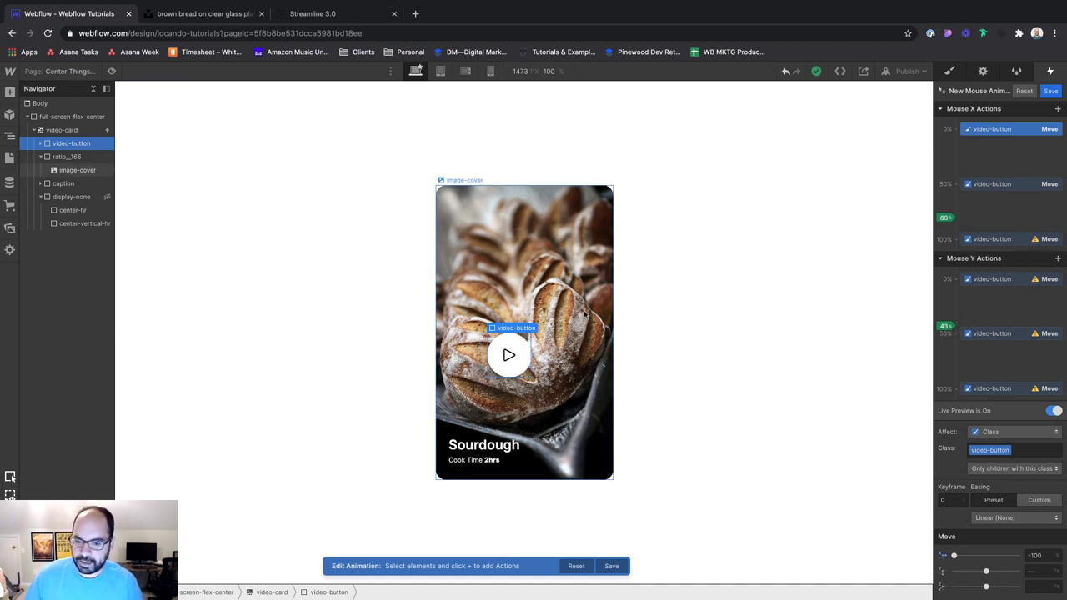
Step: Set the Mouse X 100% keyframe's Move X to 0
left_click(988, 240)
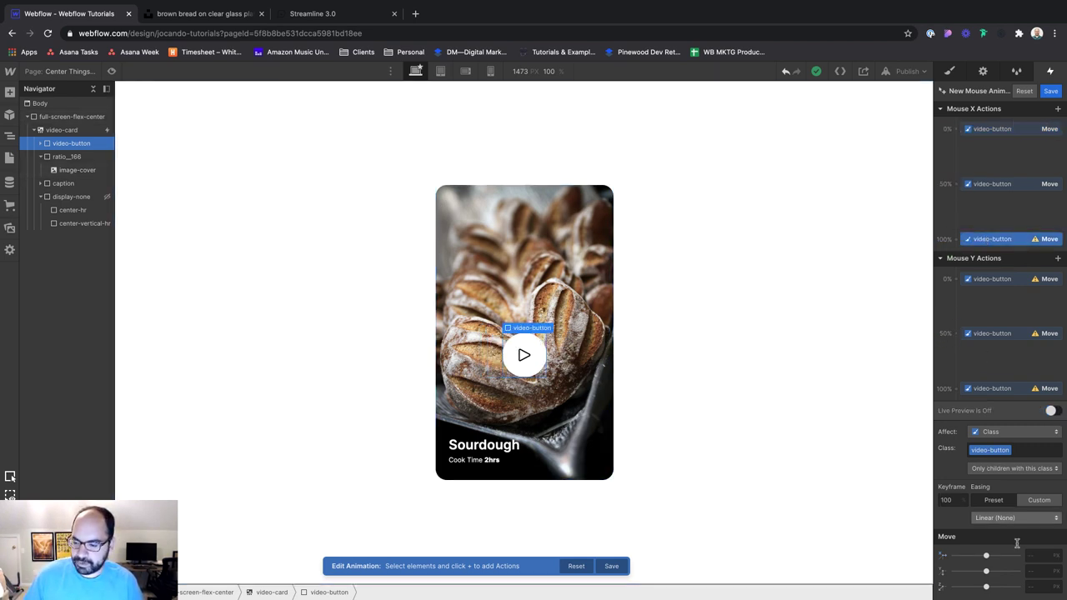
left_click(1040, 572)
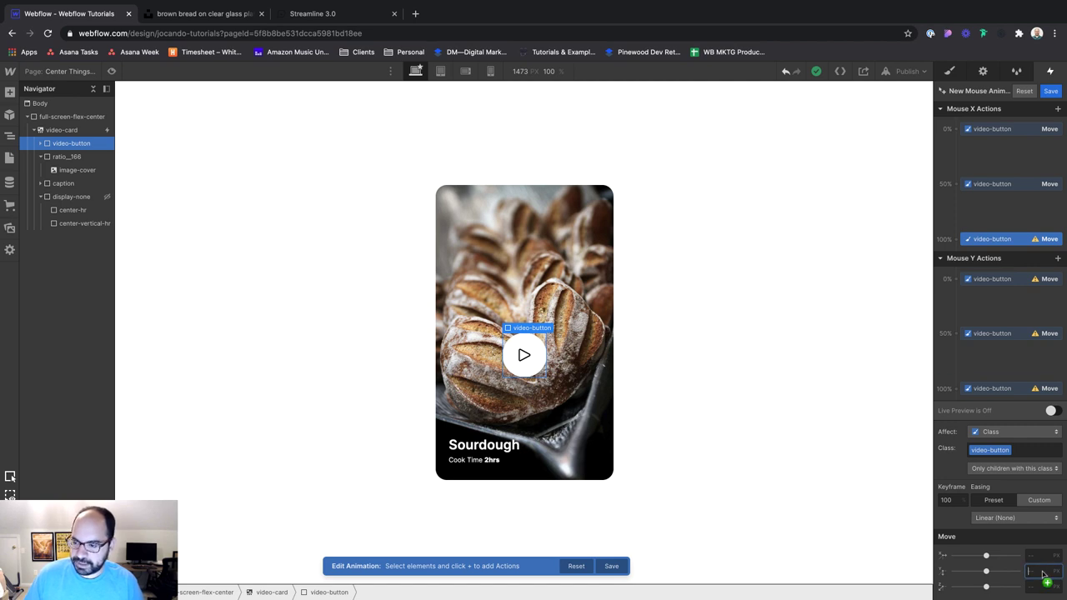
mouse_move(984, 184)
left_mouse_down()
mouse_move(984, 167)
mouse_move(981, 185)
left_mouse_up()
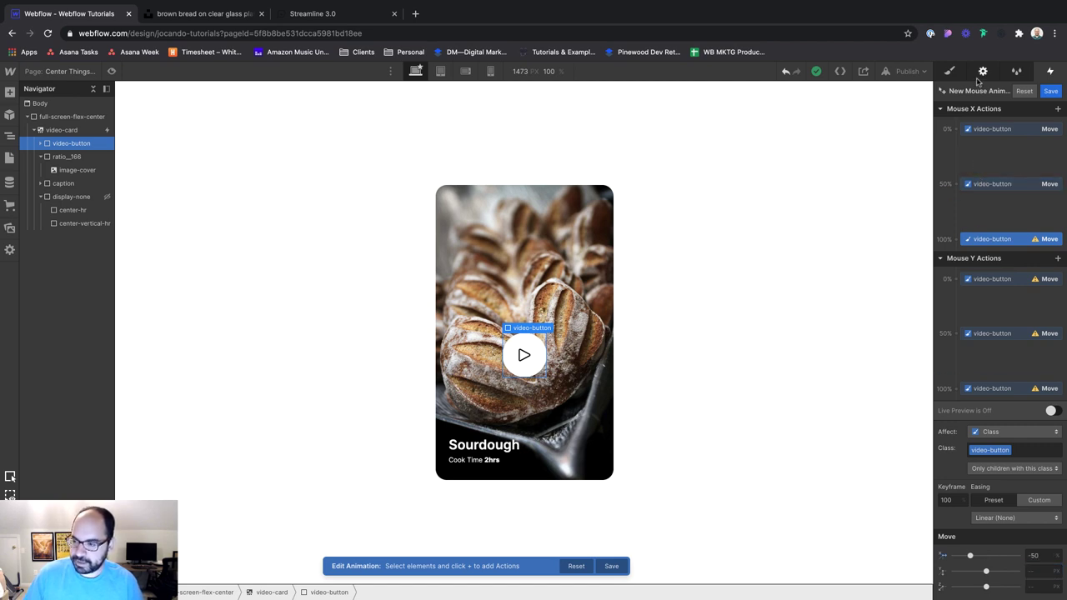
left_click(978, 130)
left_click(992, 239)
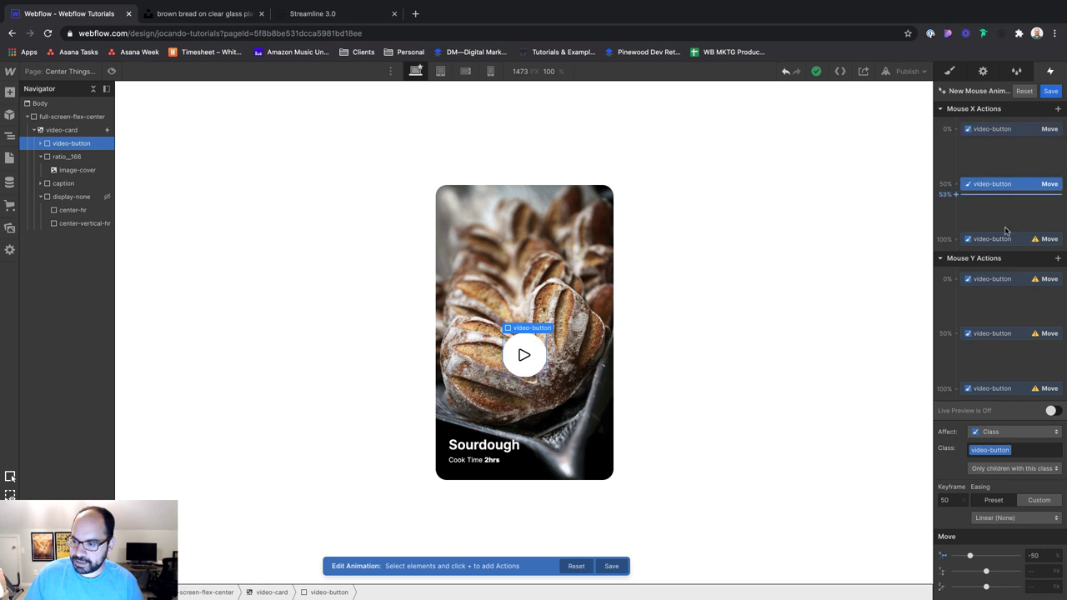
left_click(1037, 556)
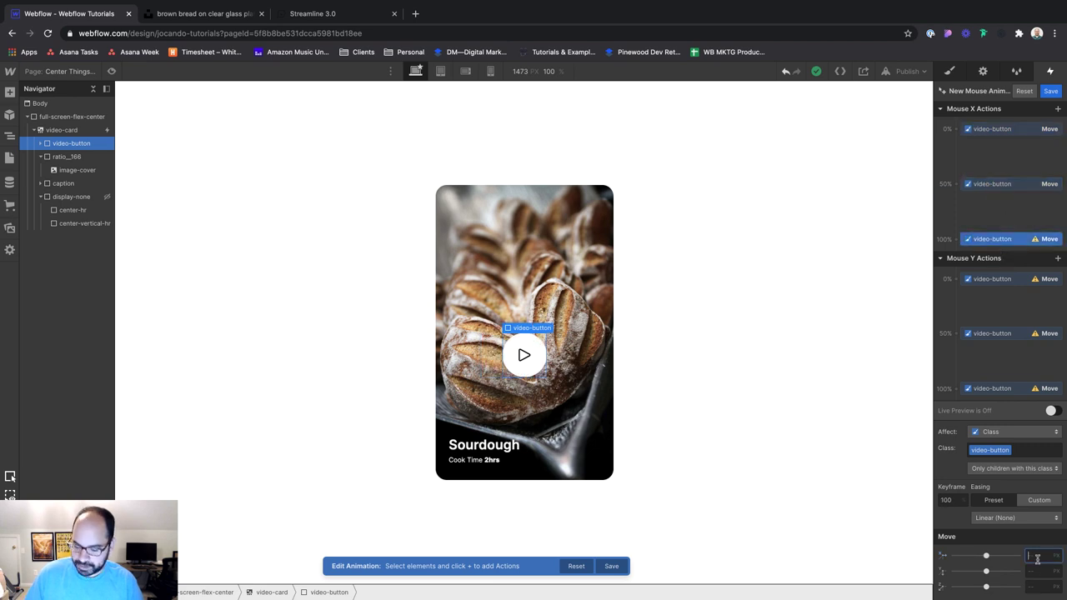
type("0")
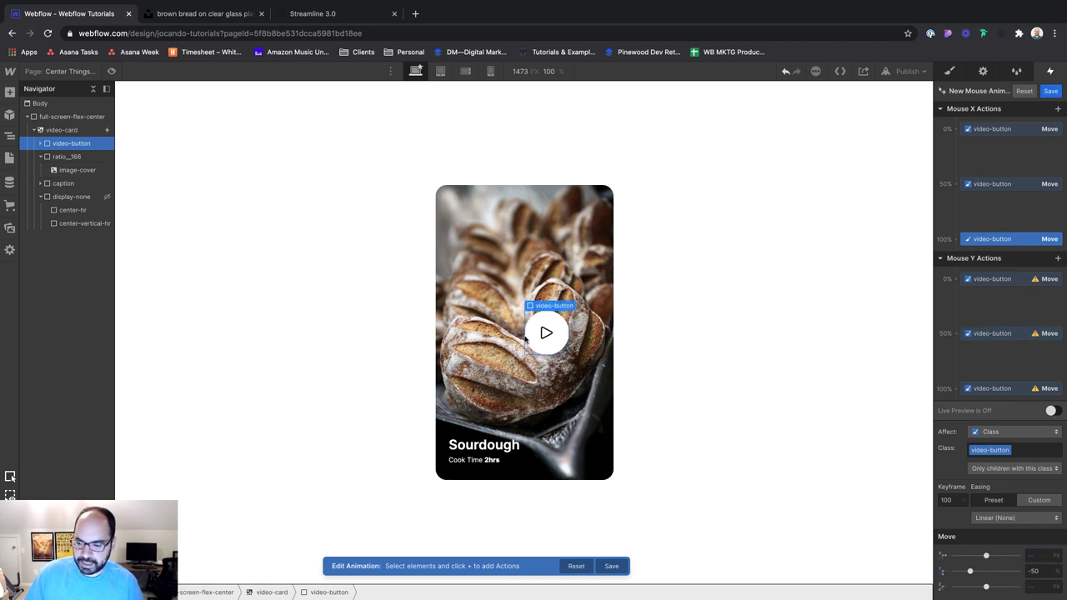
Step: Set Mouse Y keyframes to Move Y -100 at 0% and 0 at 100%, then re-enable live preview
left_click(979, 279)
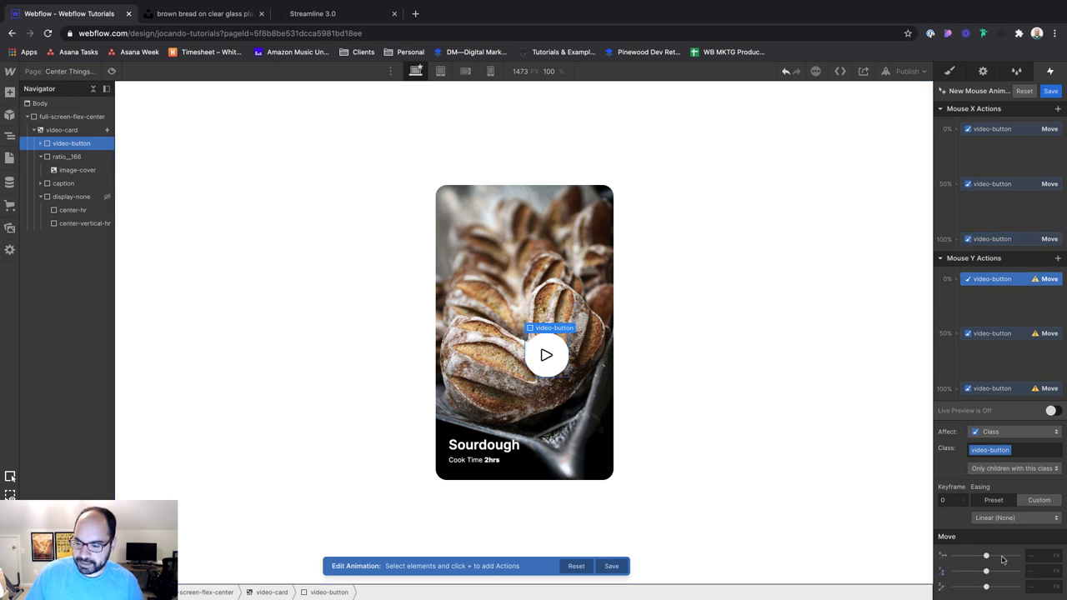
left_click(1037, 571)
type("-")
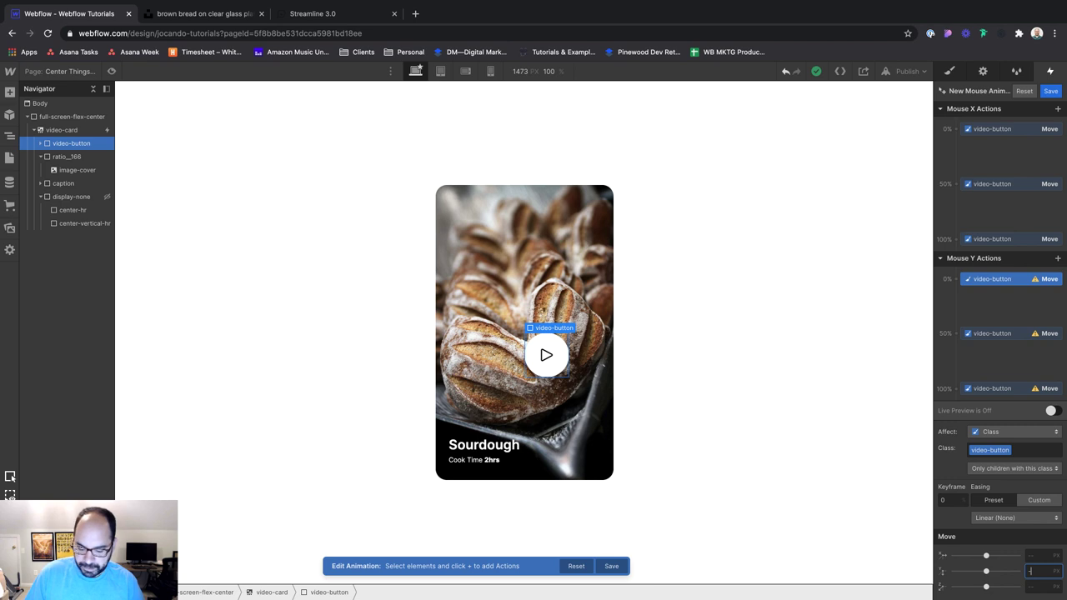
type("100")
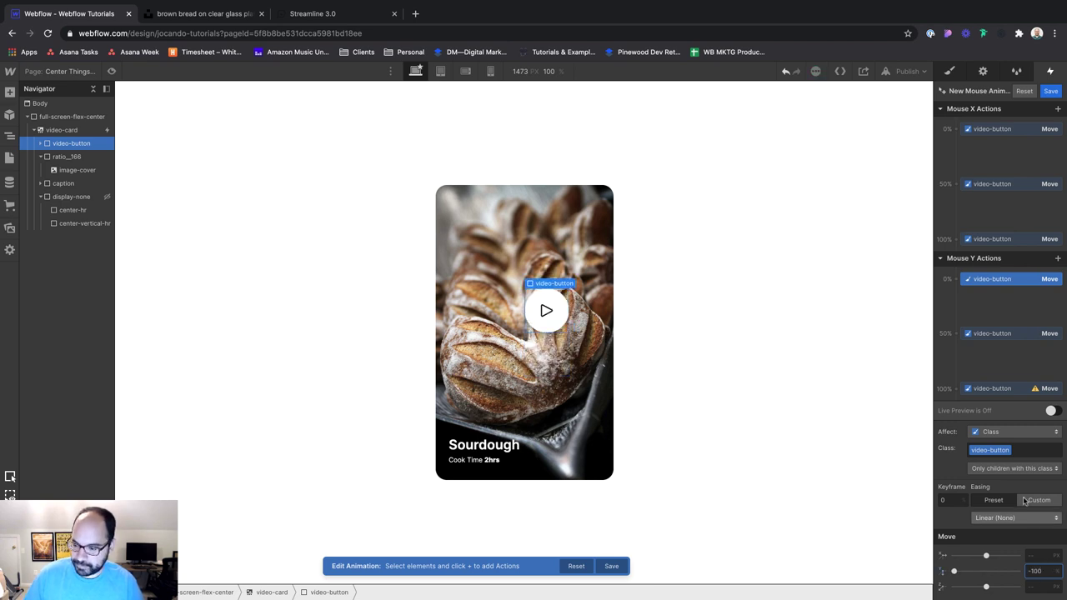
key("BackSpace")
key("BackSpace")
key("BackSpace")
key("BackSpace")
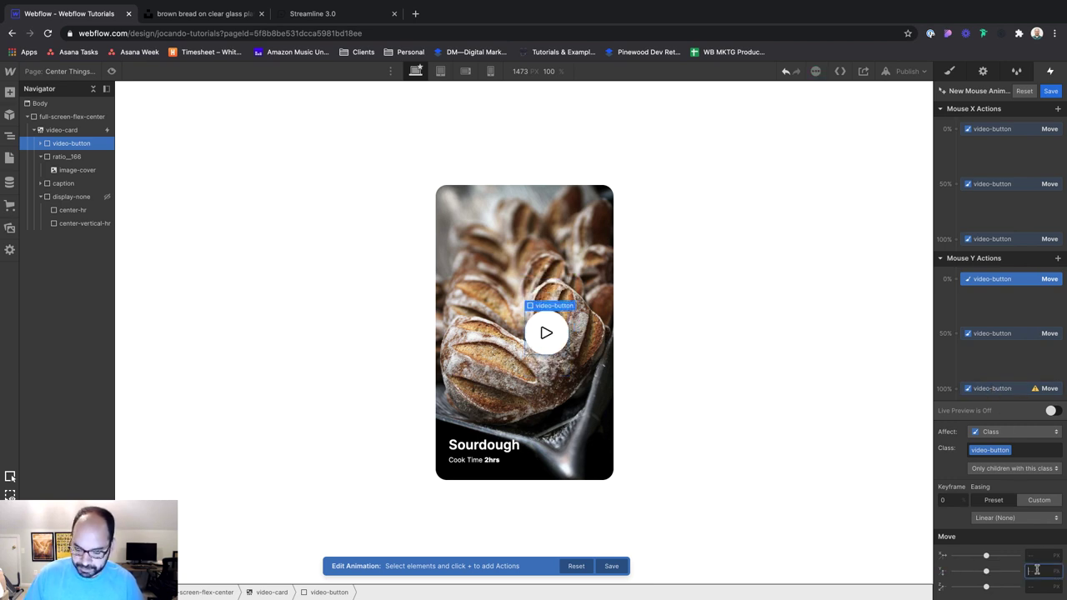
type("0")
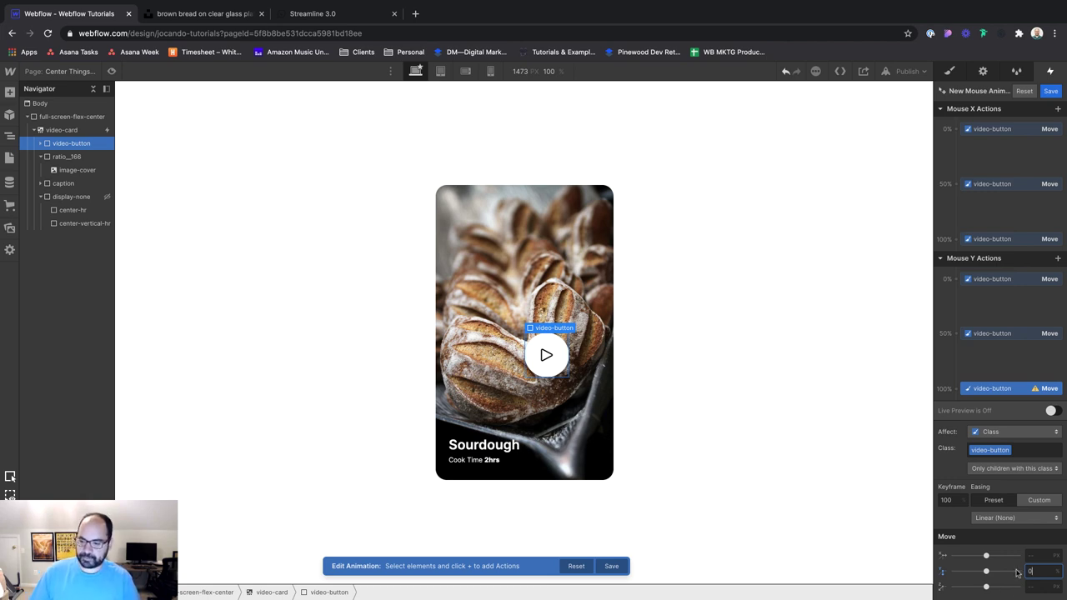
left_click(1020, 335)
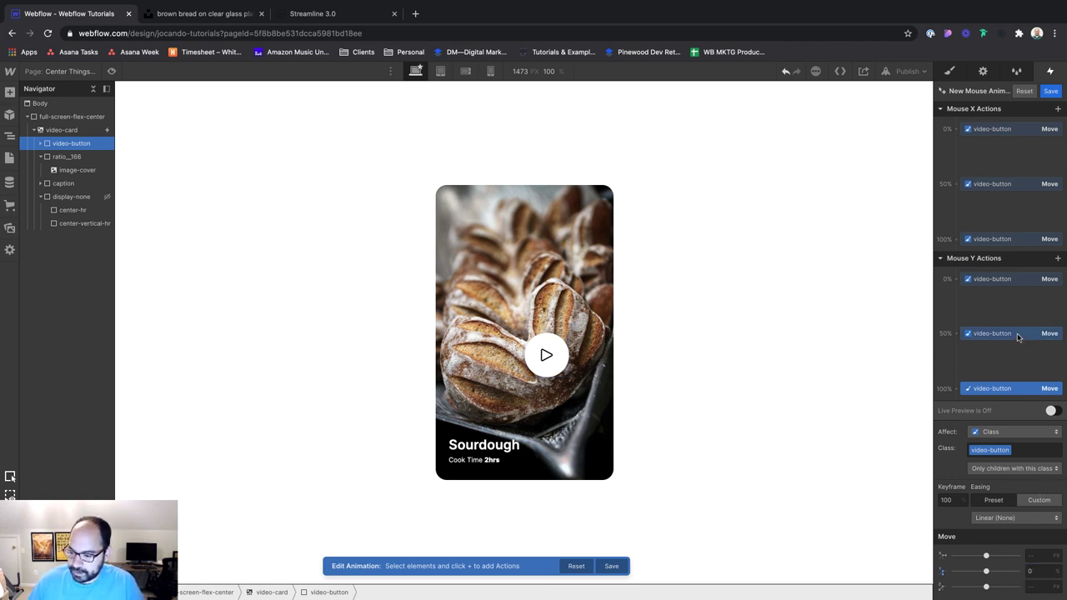
left_click(1054, 410)
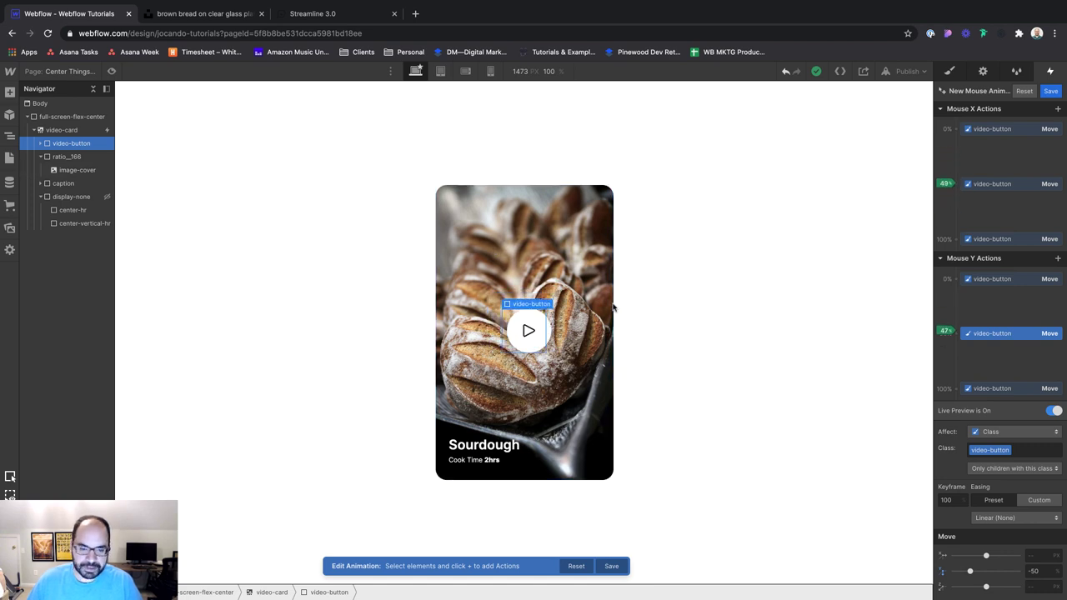
Step: Save the mouse animation, set Smoothing to 60, and preview the page
left_click(1050, 92)
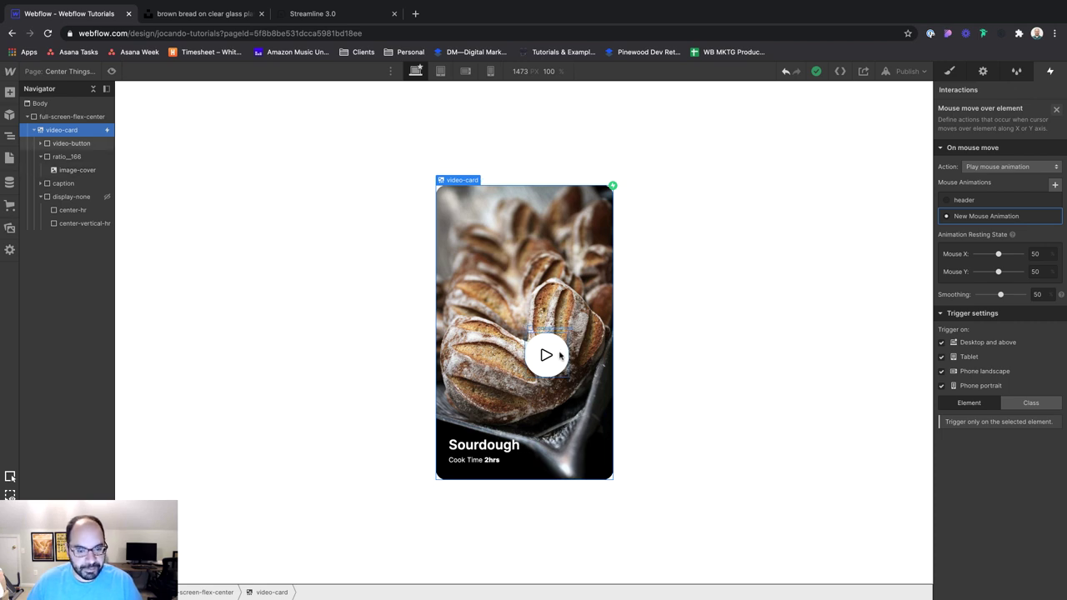
left_click(1036, 295)
type("60")
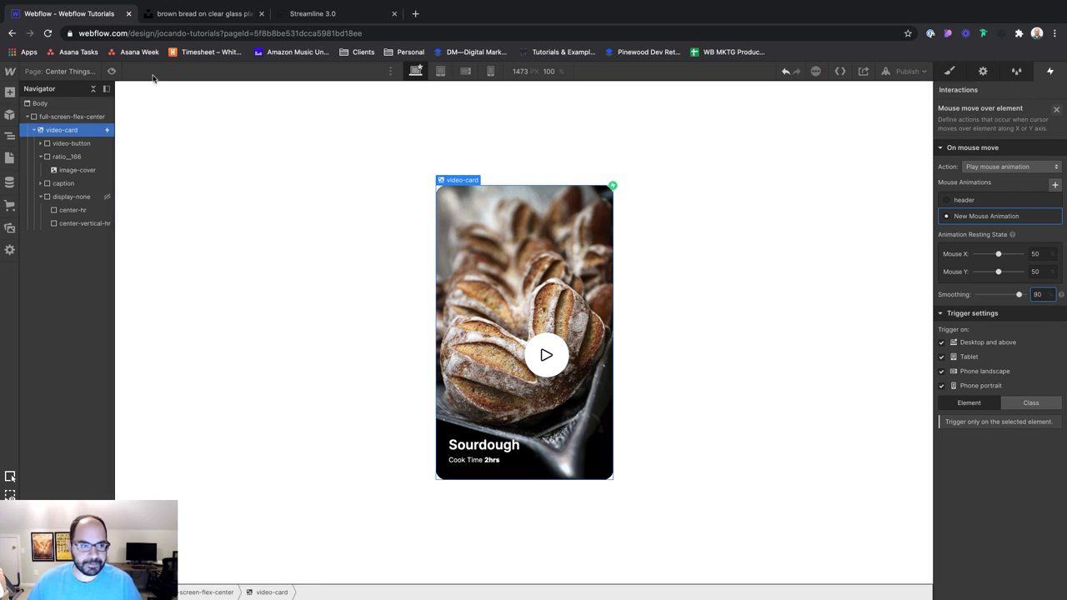
left_click(110, 71)
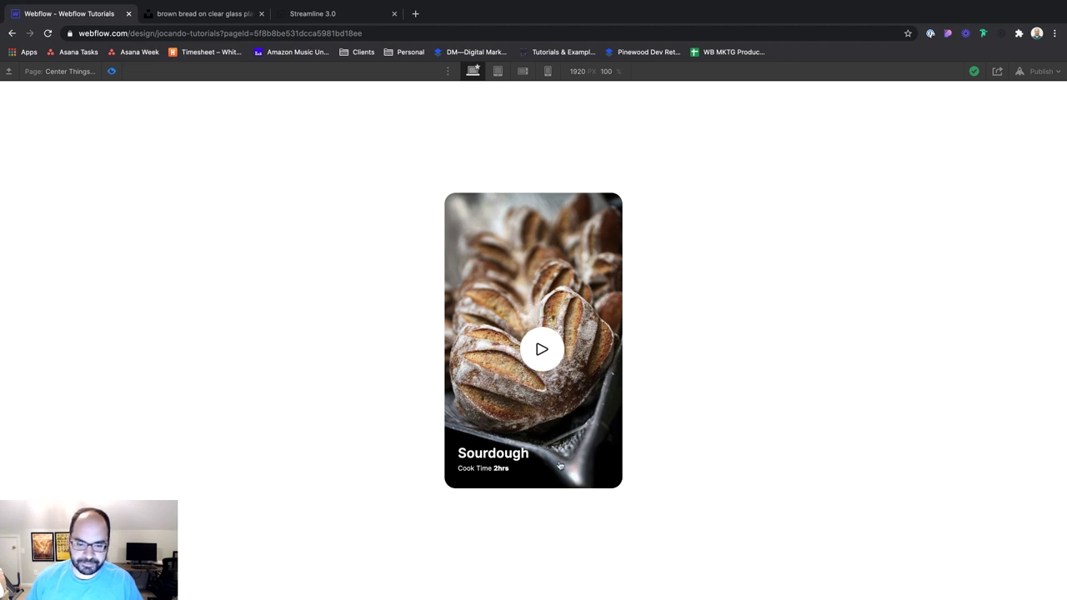
Step: Adjust the mouse-move smoothing, re-test it in preview, and close the trigger's settings panel
left_click(112, 72)
left_click(1038, 293)
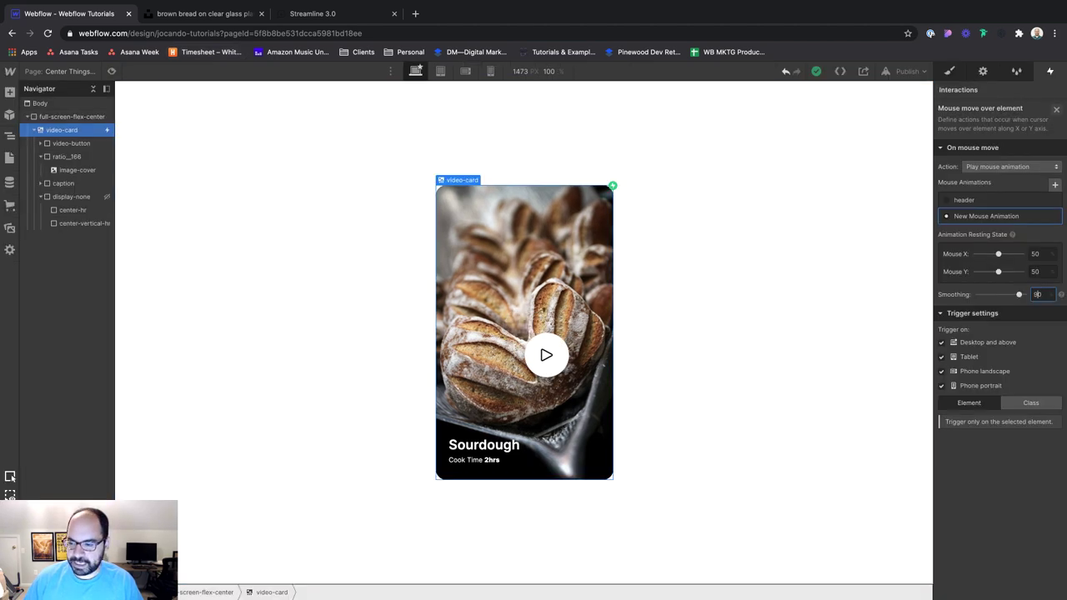
left_click(112, 72)
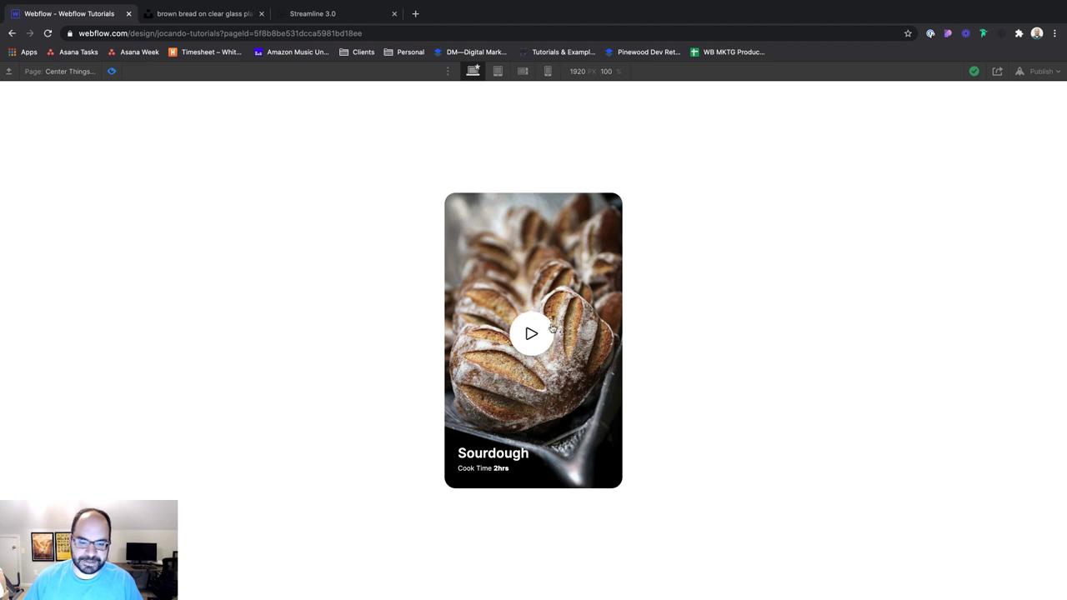
left_click(111, 72)
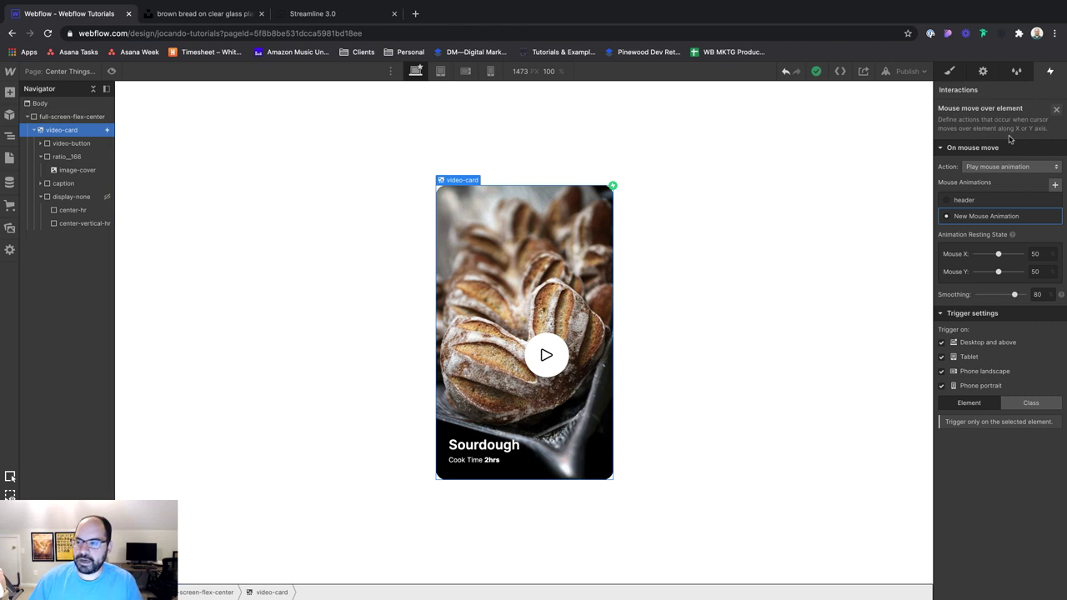
left_click(1056, 110)
Step: Select video-button and give it a solid 2px white border
left_click(783, 143)
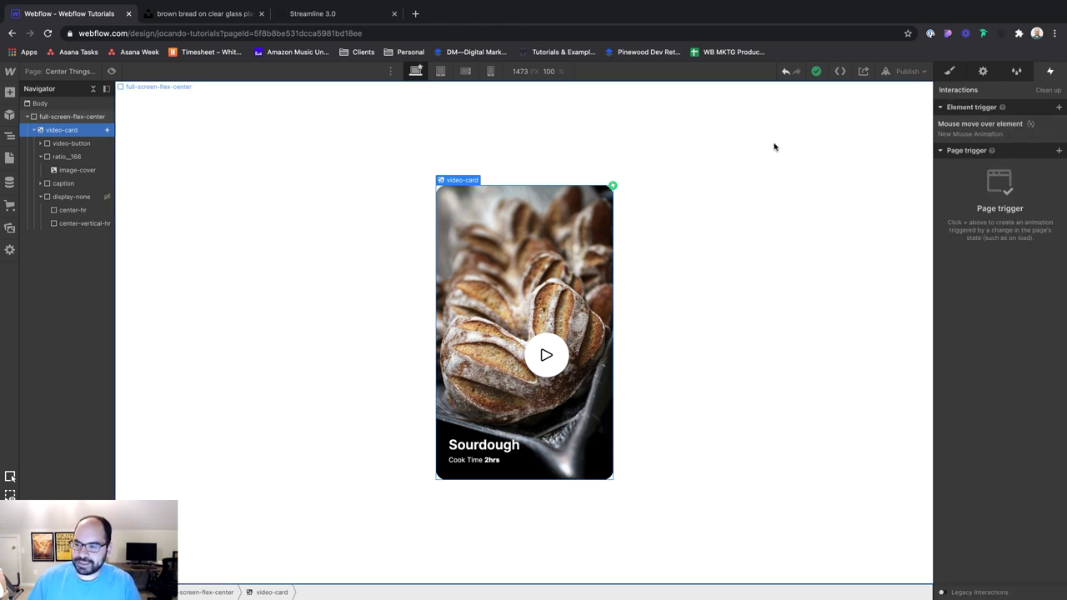
left_click(557, 345)
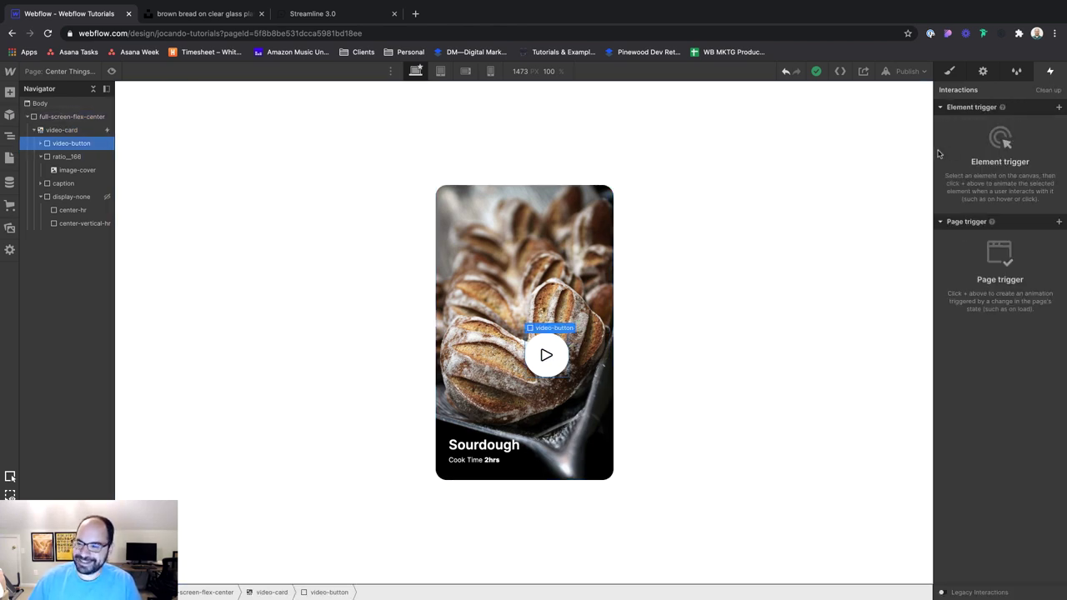
left_click(949, 72)
scroll(1018, 398, "down", 5)
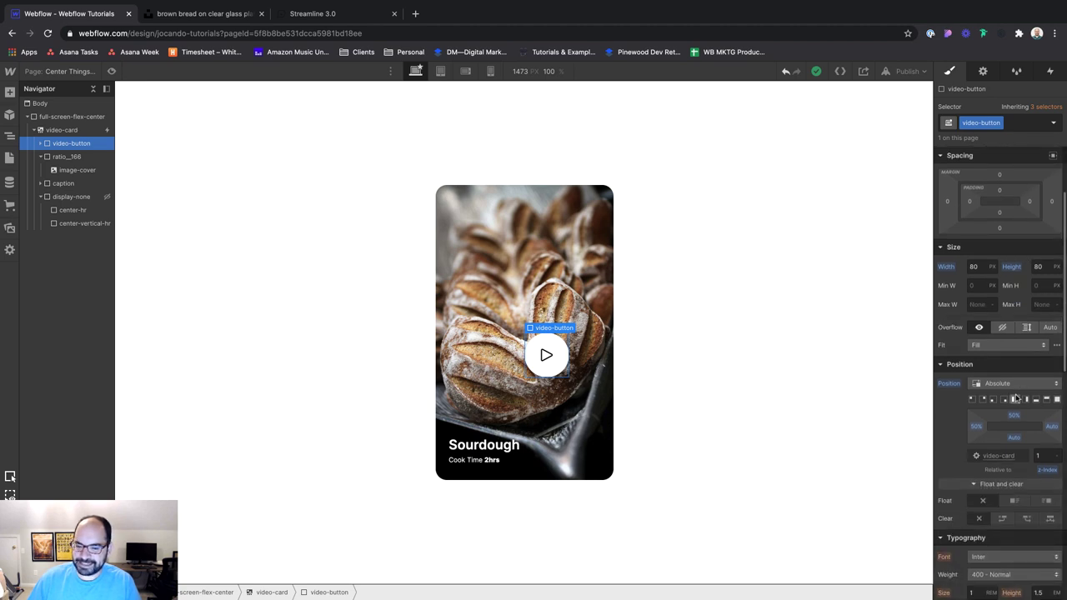
scroll(1009, 391, "down", 10)
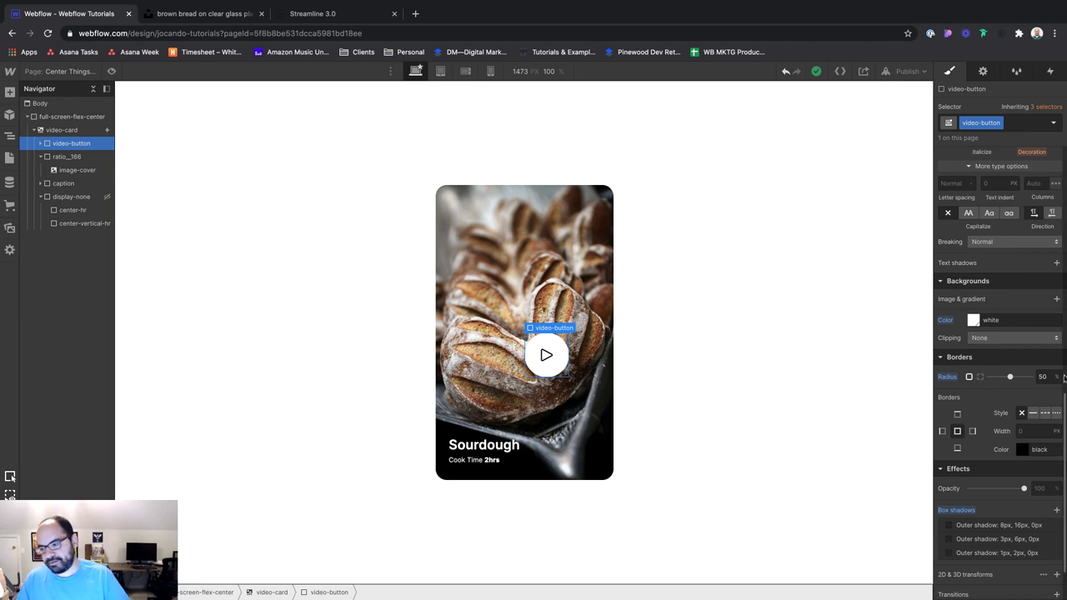
left_click(947, 320, "alt")
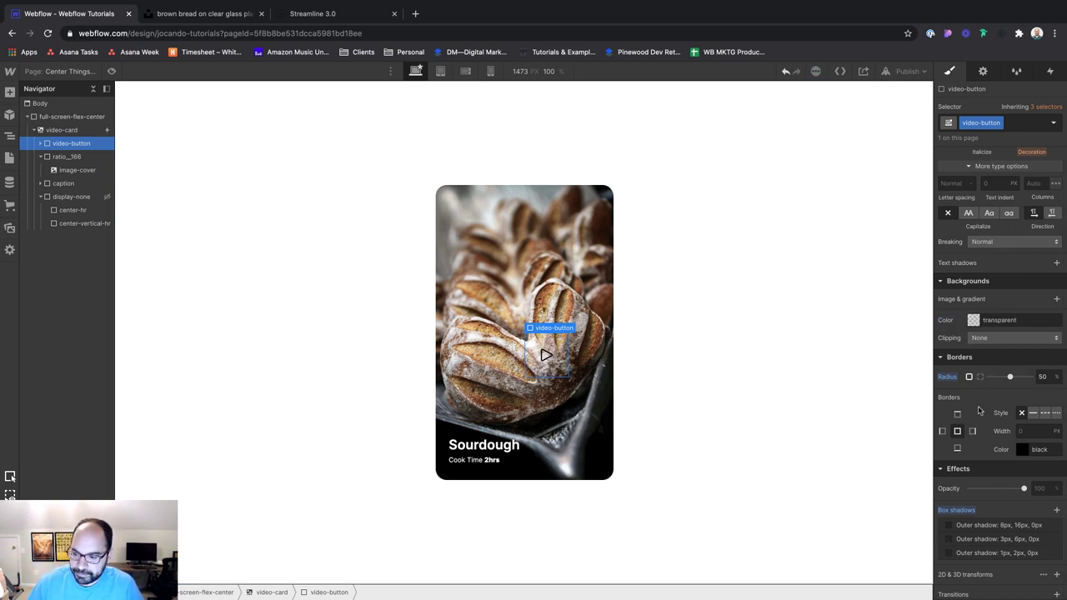
left_click(1033, 413)
left_click(1031, 431)
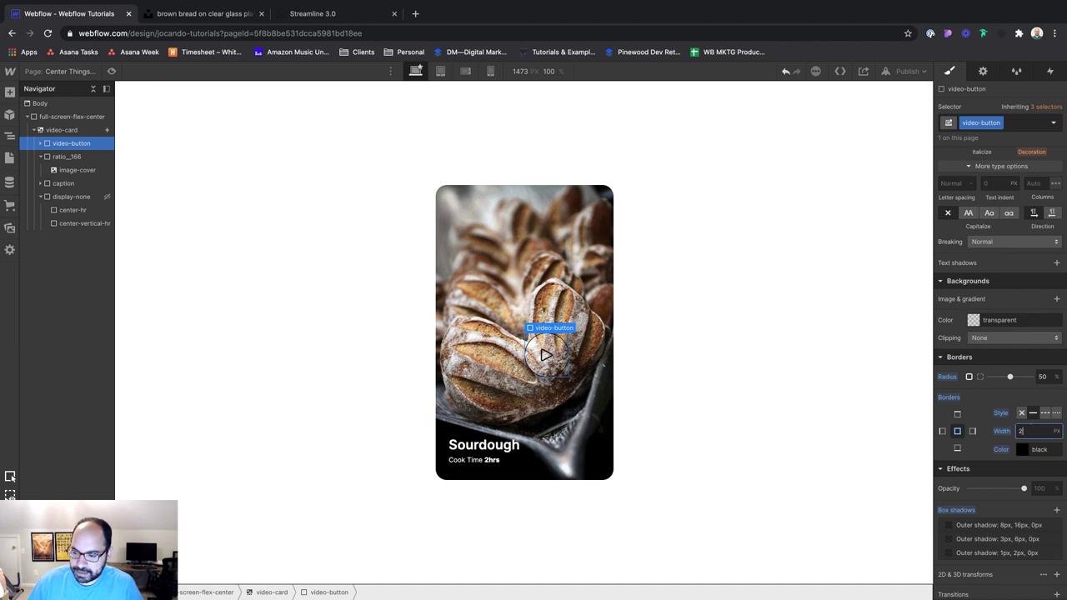
left_click(1022, 452)
left_click(971, 421)
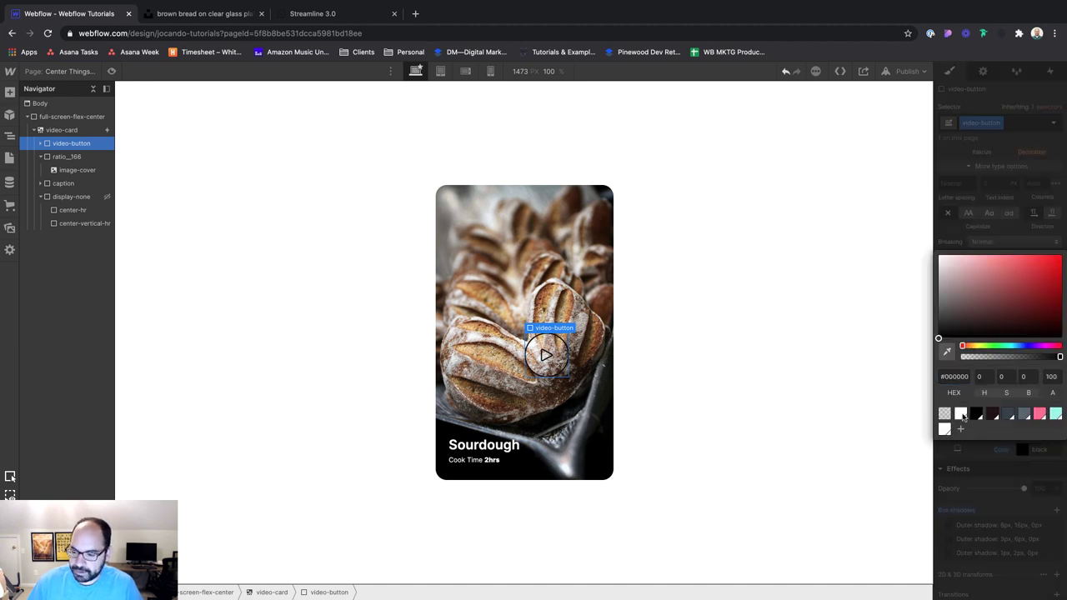
left_click(1022, 484)
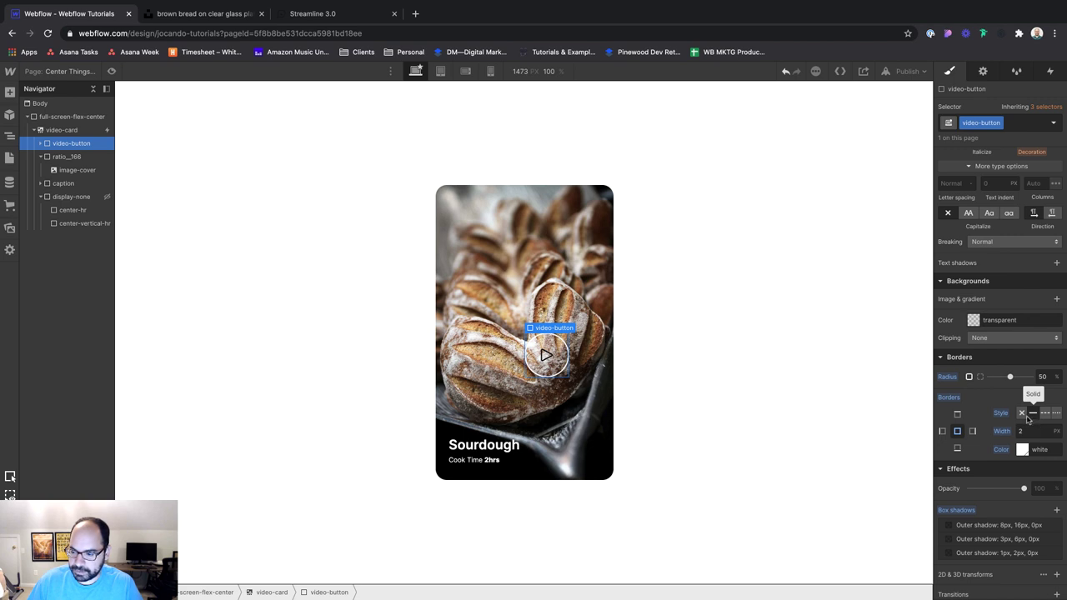
Step: Set the play button's background colour to white at 0 alpha
left_click(974, 320)
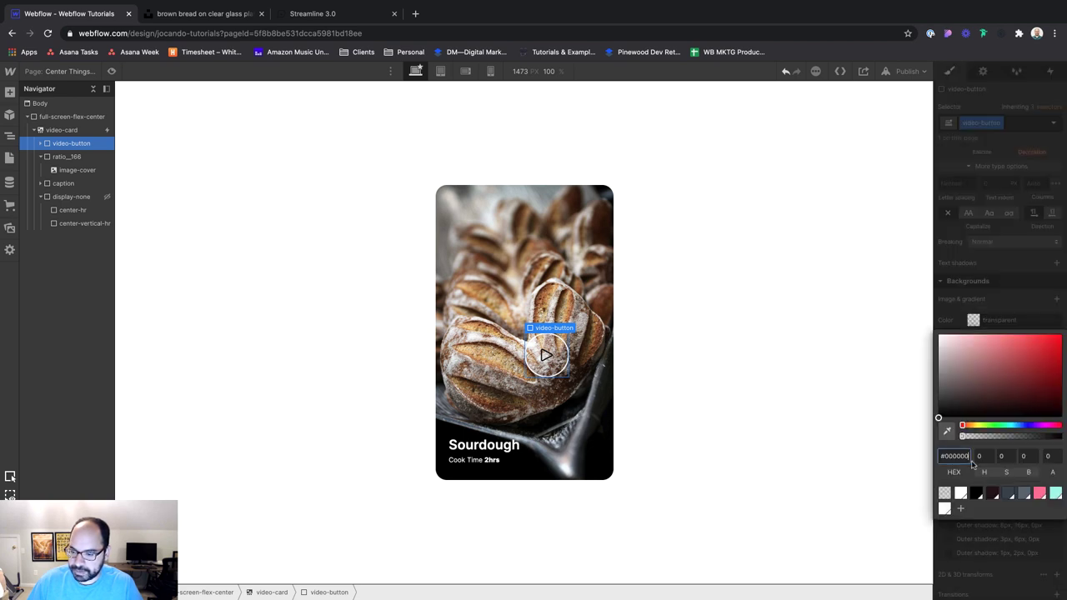
left_click(960, 494)
left_click(1048, 451)
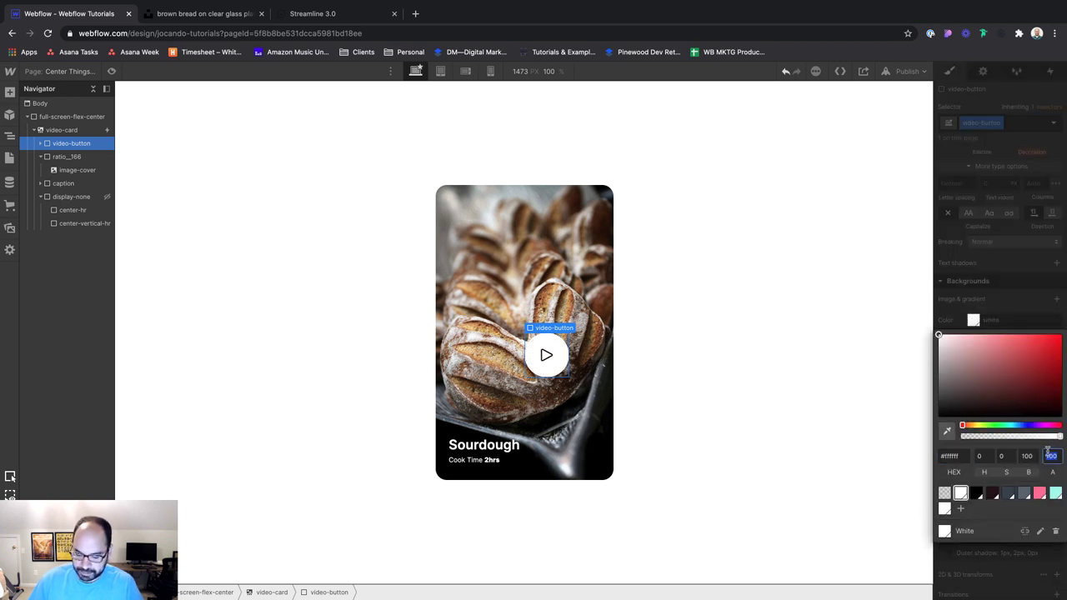
type("0")
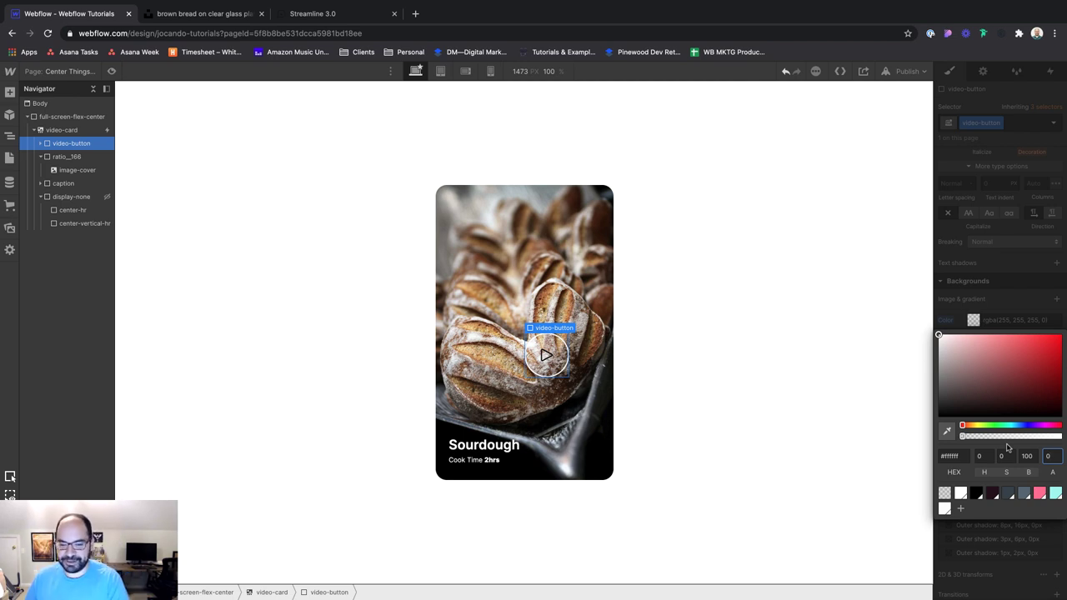
left_click(777, 369)
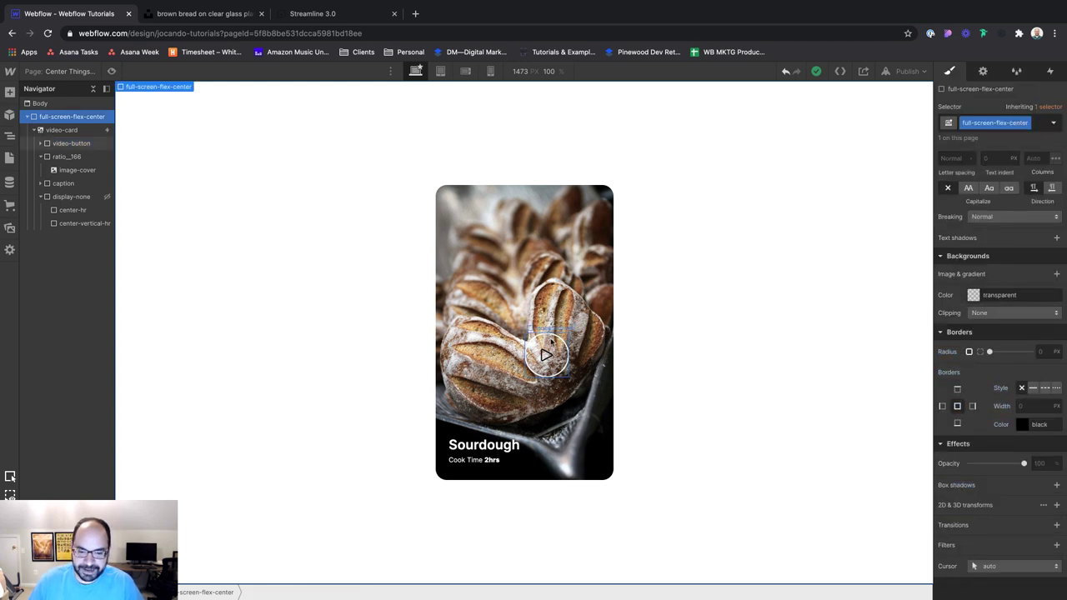
Step: Add a Mouse hover trigger on video-card that starts an animation
left_click(591, 213)
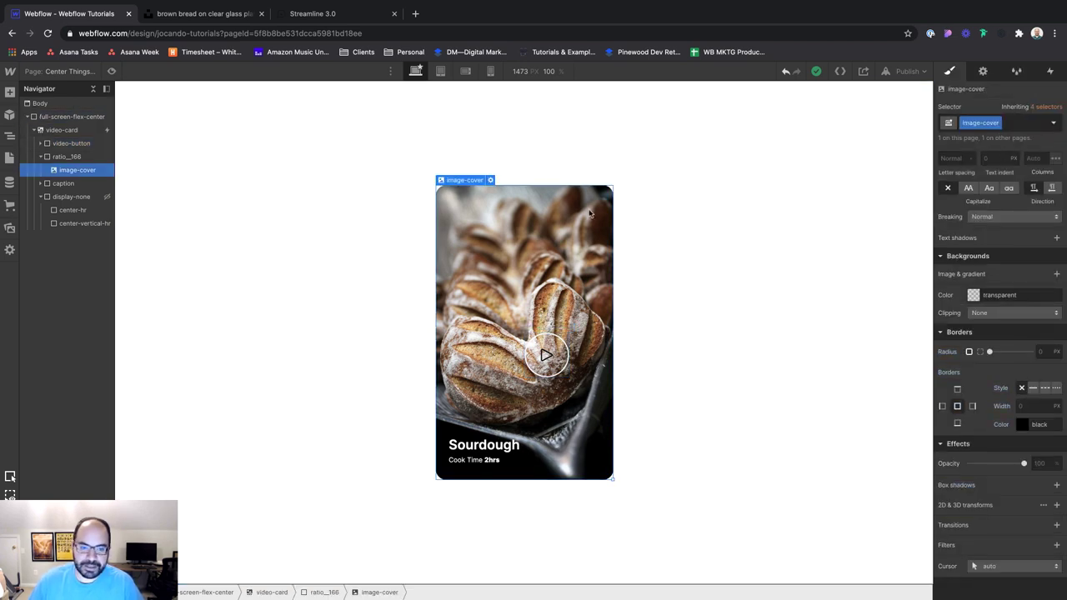
left_click(590, 214)
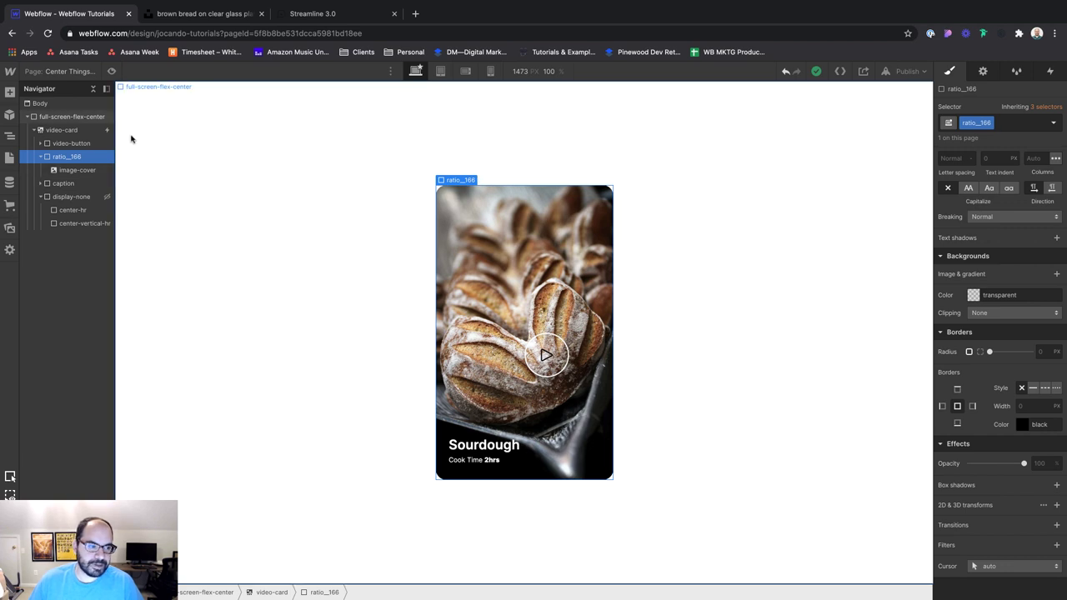
left_click(62, 130)
left_click(1050, 71)
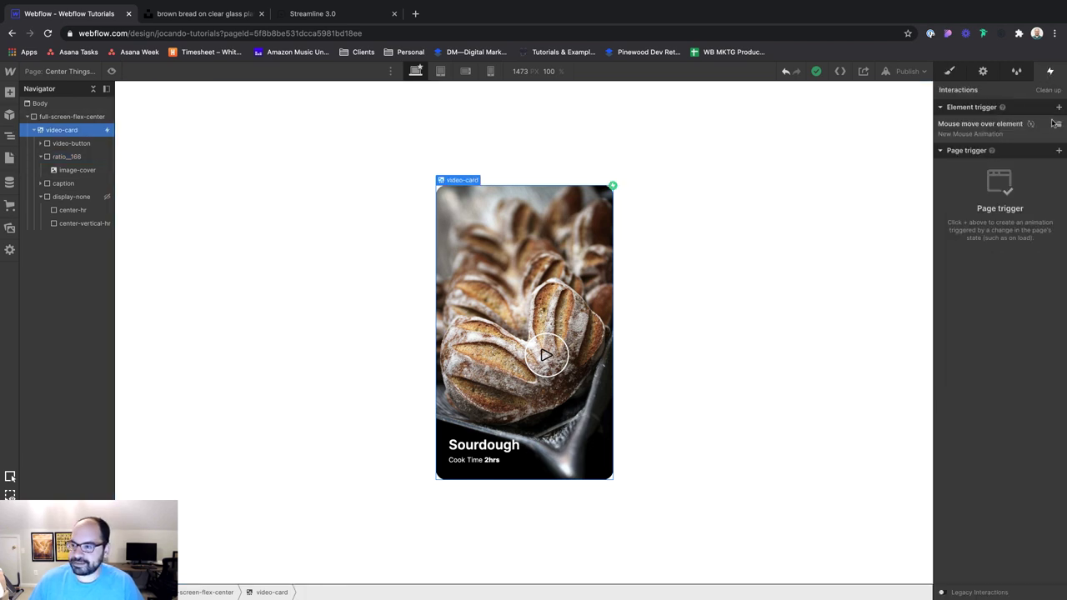
left_click(1059, 106)
left_click(1013, 150)
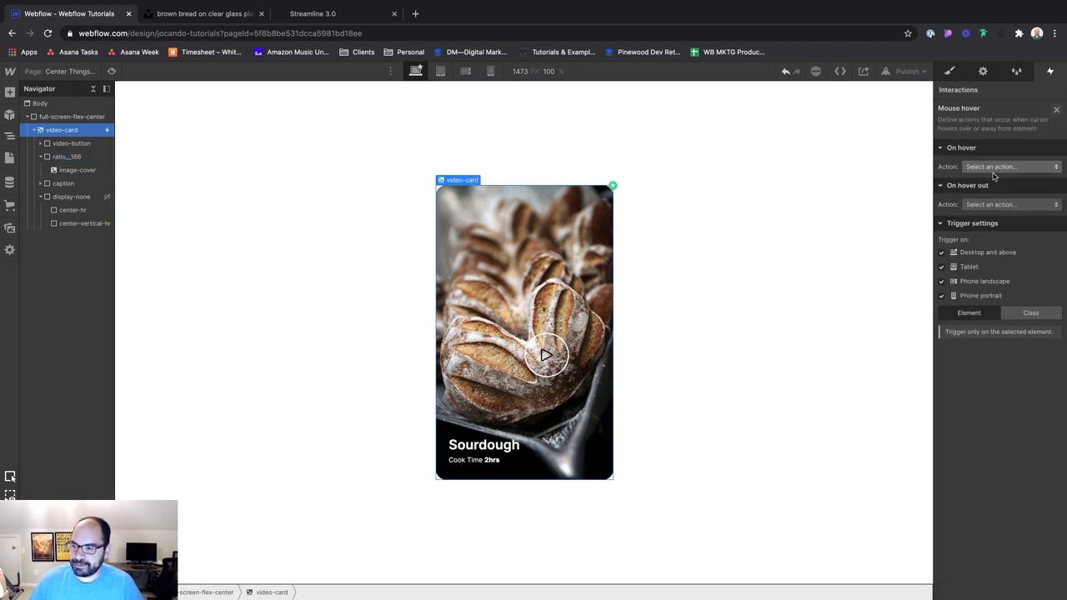
left_click(992, 166)
left_click(992, 192)
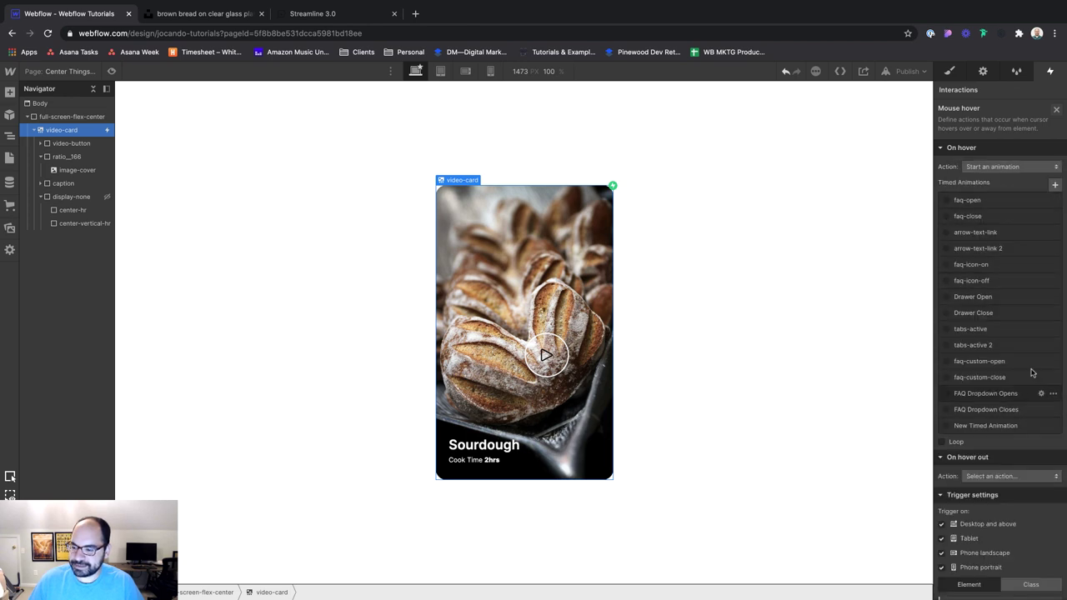
Step: Create the timed animation 'Video Card Hover ON' turning video-button's background white, and save it
left_click(985, 425)
type("vi")
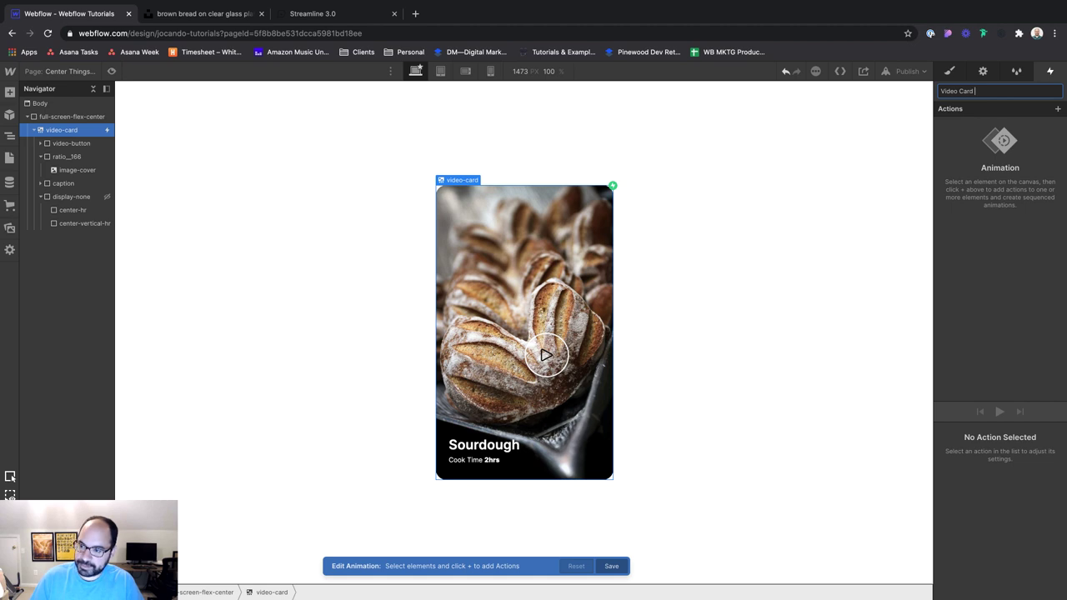
key("Return")
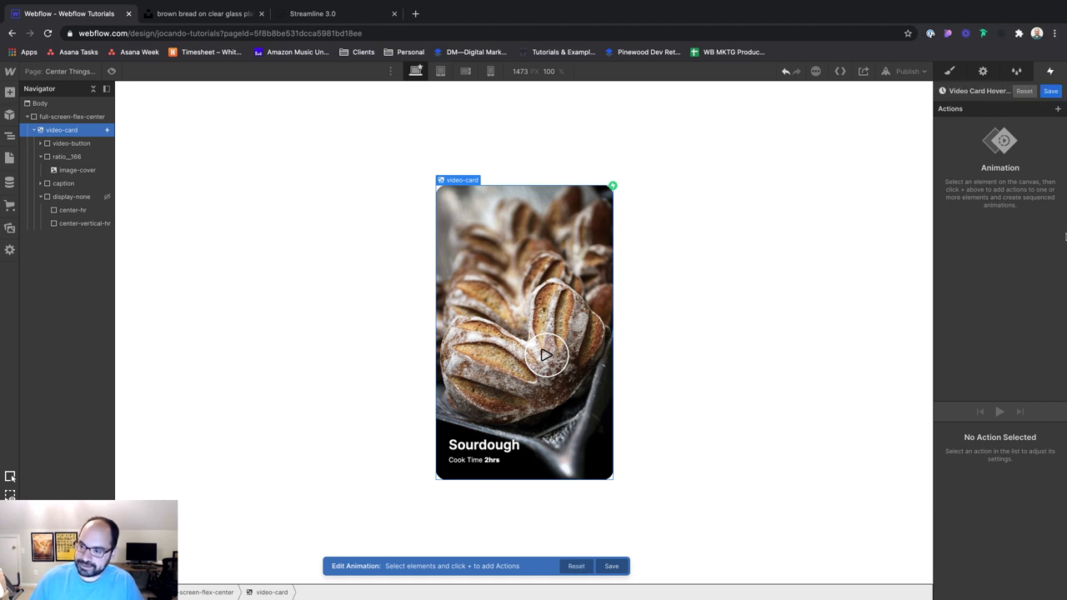
left_click(549, 341)
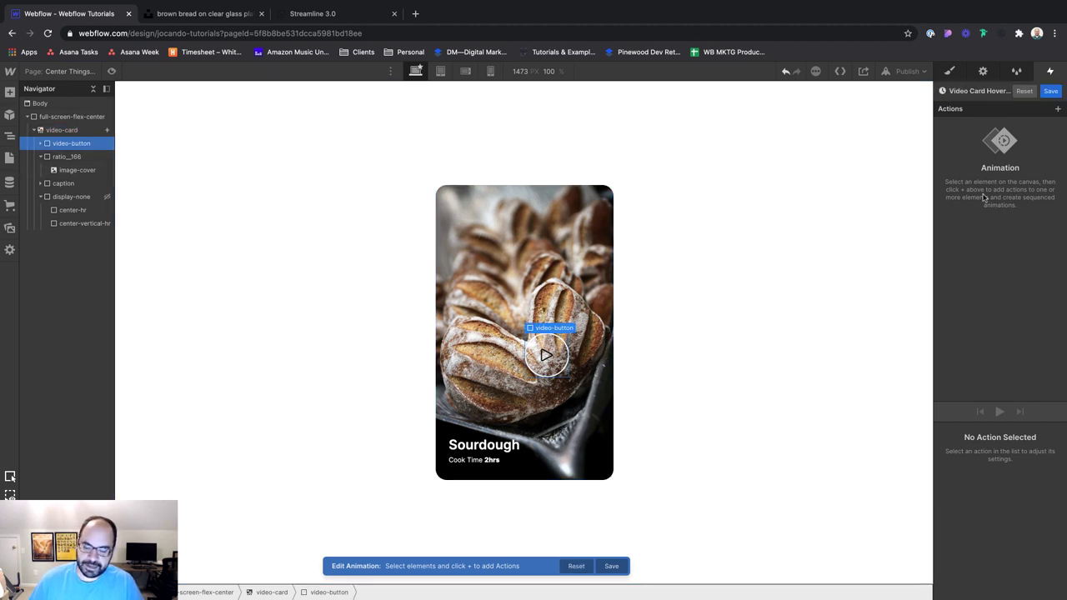
left_click(1059, 109)
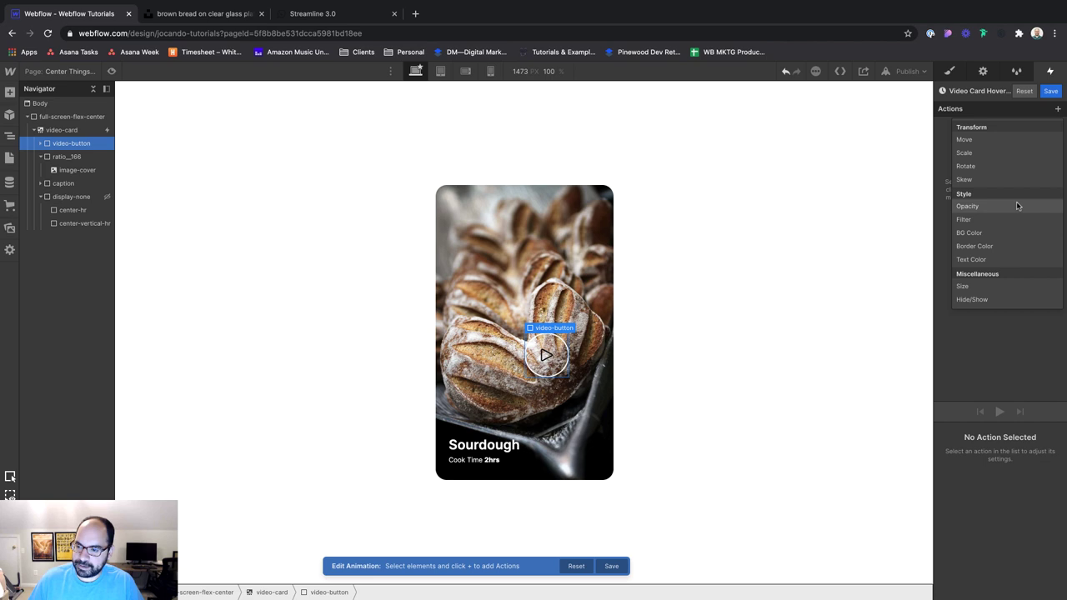
left_click(978, 233)
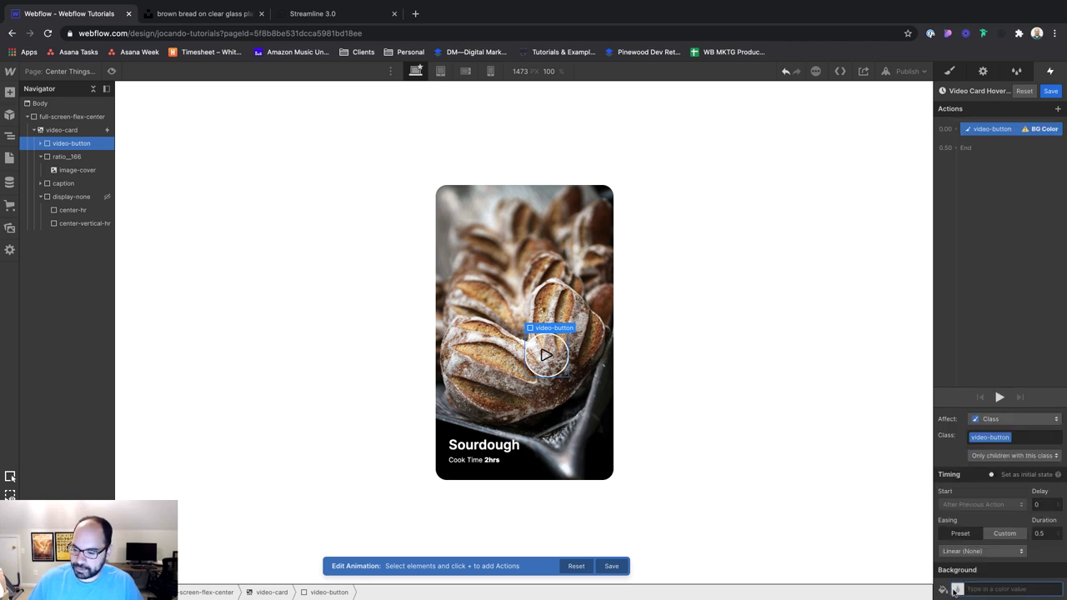
left_click(956, 589)
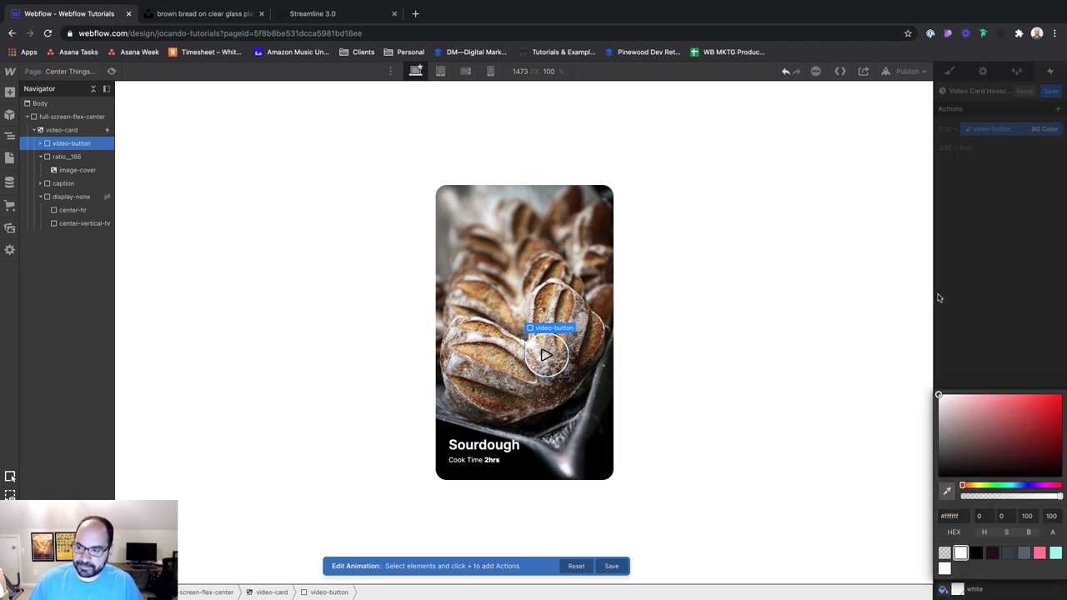
left_click(1062, 170)
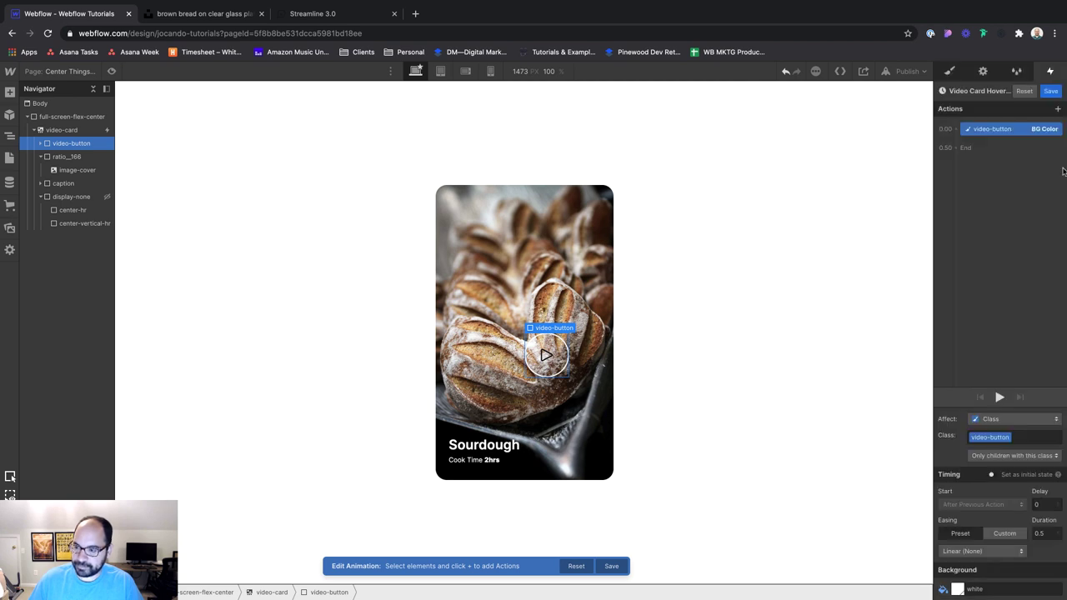
left_click(1051, 92)
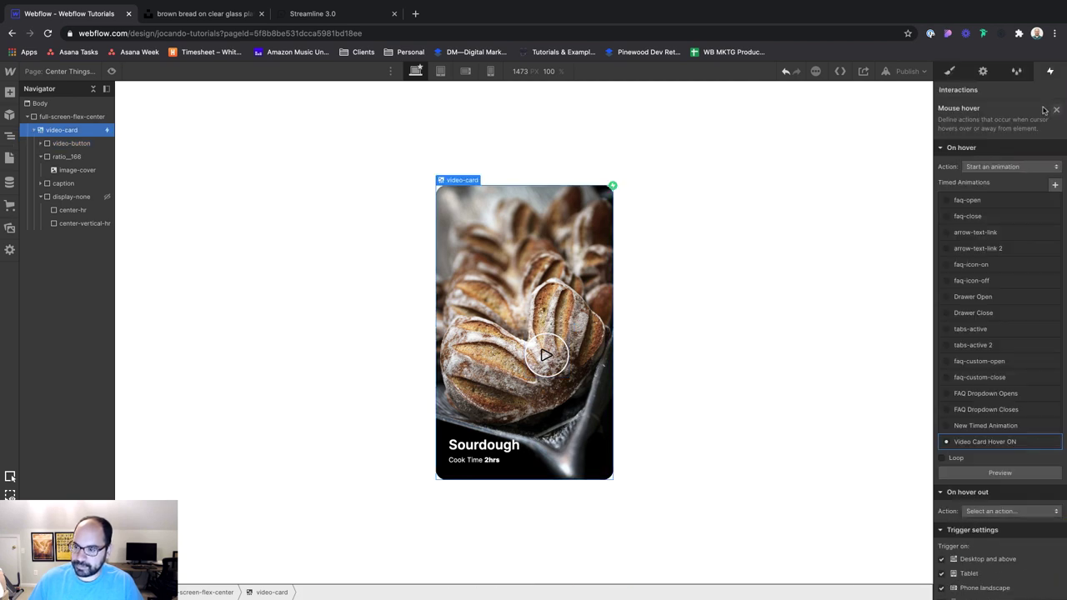
Step: Test the hover in preview, then set On hover out to start an animation
left_click(112, 71)
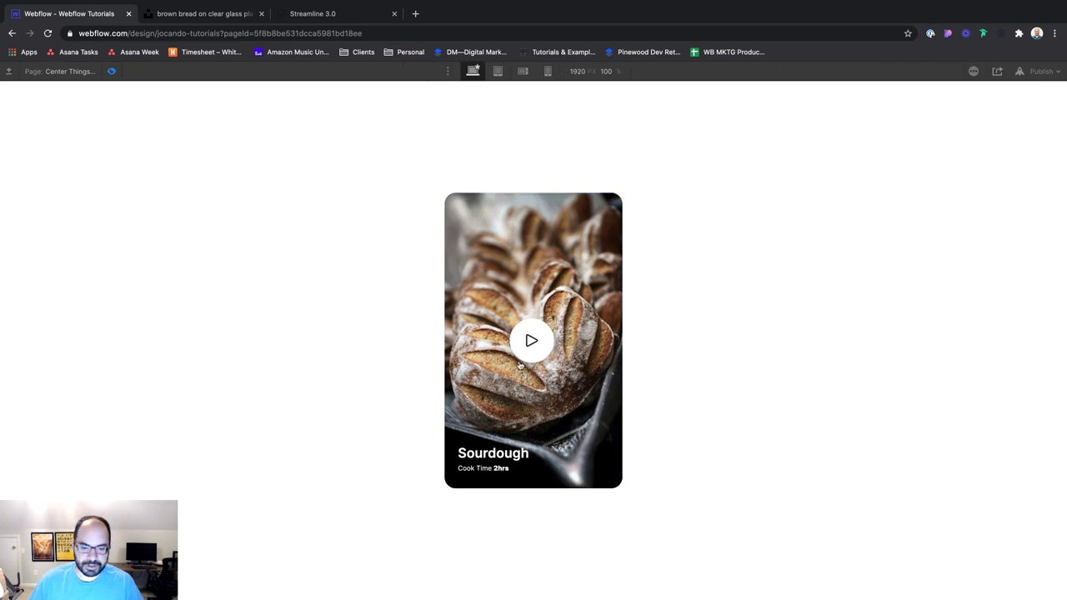
left_click(113, 72)
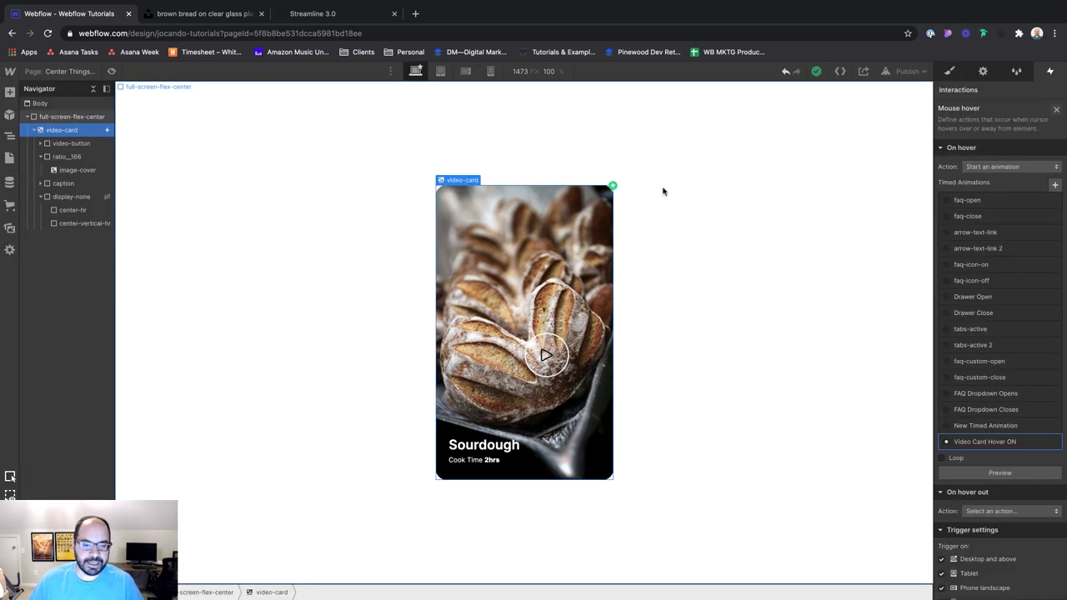
scroll(1042, 338, "down", 3)
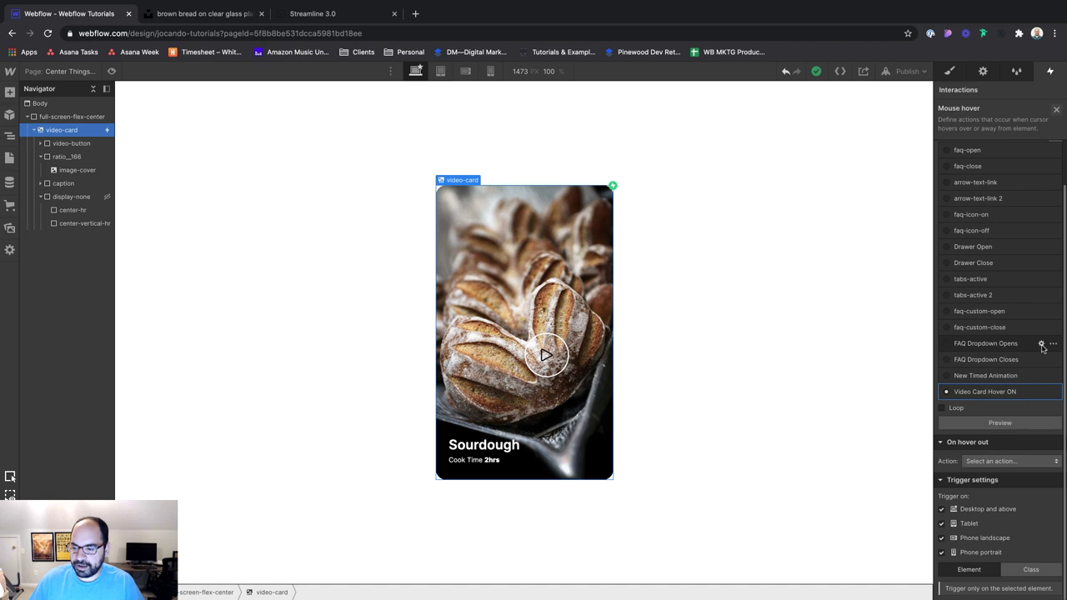
left_click(977, 463)
left_click(978, 315)
Step: Duplicate Video Card Hover ON and rename the copy 'Video Card Hover Off'
scroll(1014, 508, "down", 4)
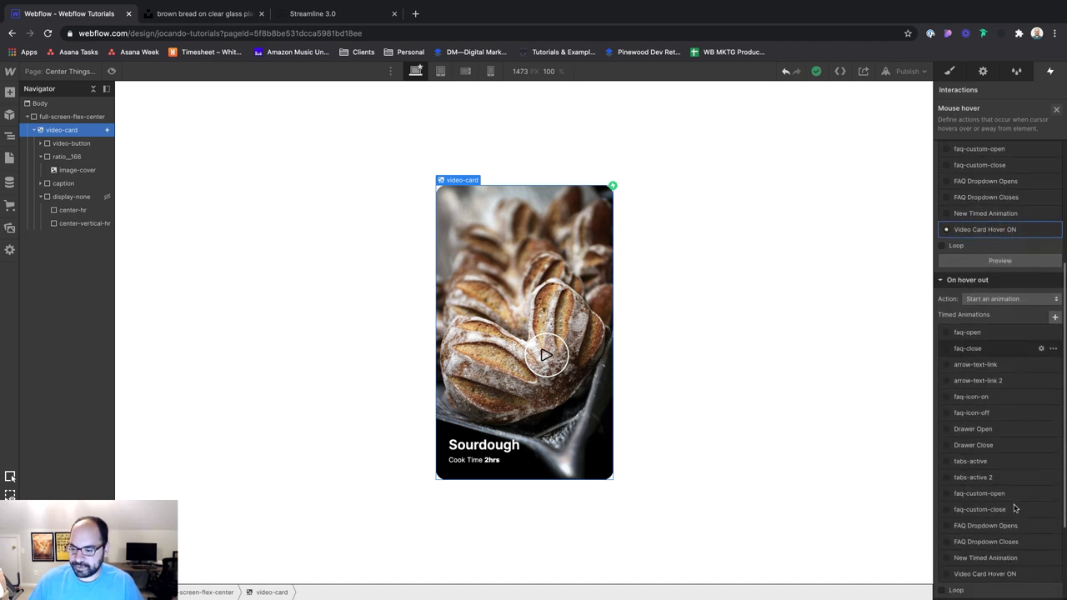
left_click(1053, 448)
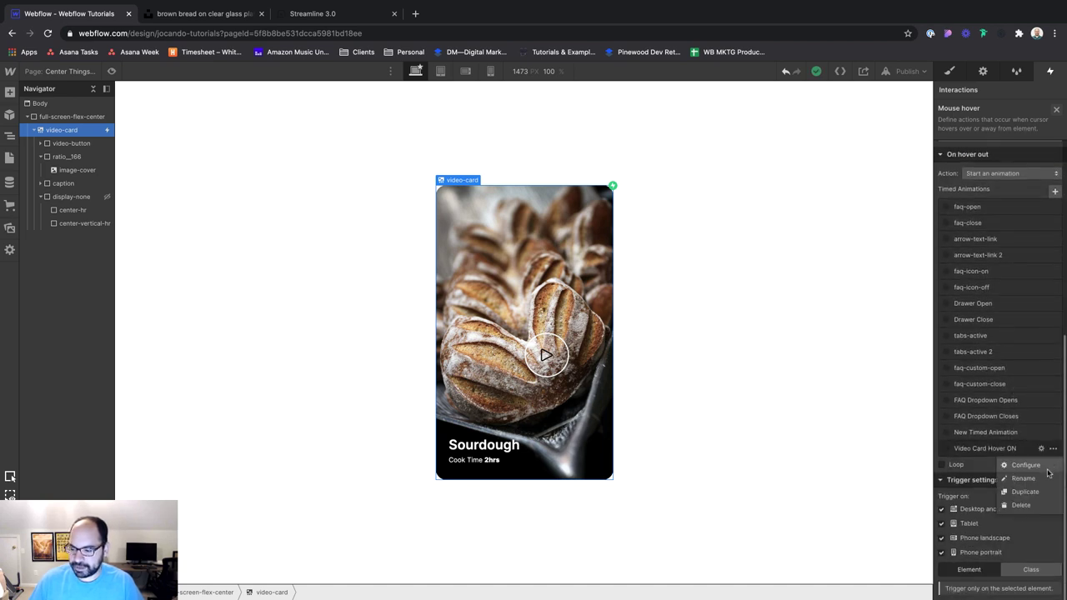
left_click(1027, 492)
left_click(1000, 480)
left_click(1049, 278)
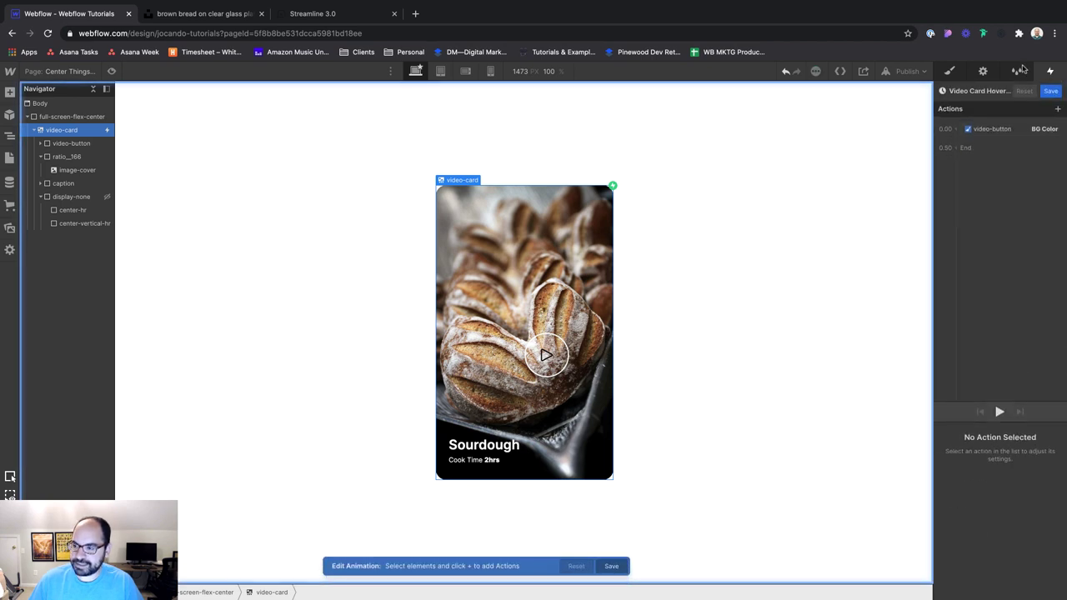
left_click(993, 91)
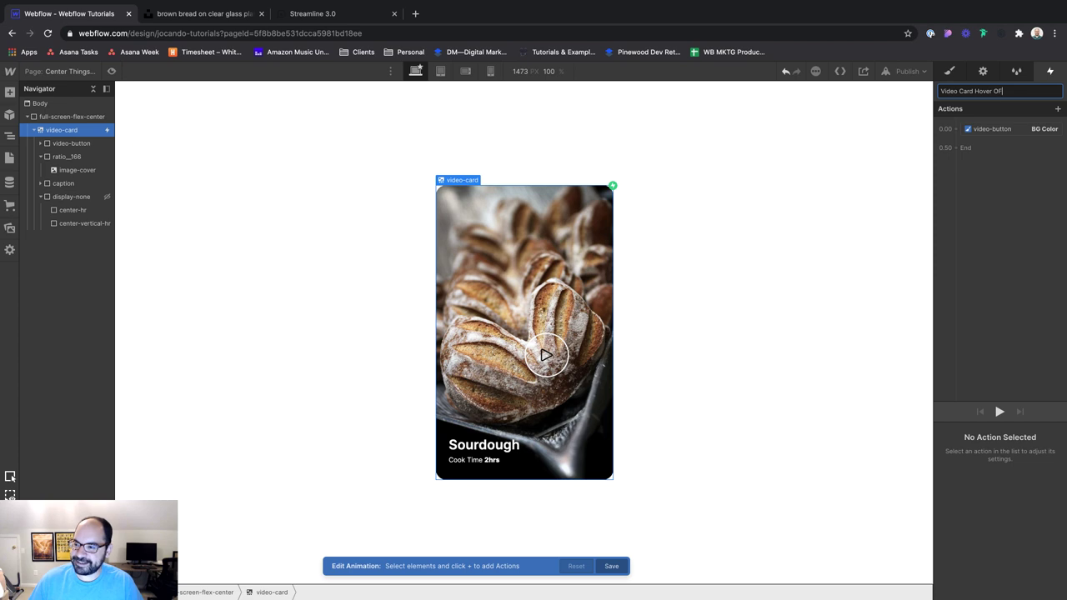
type("Off")
key("Return")
Step: Set the Hover Off background colour alpha to 0, save it, and preview the hover
left_click(990, 128)
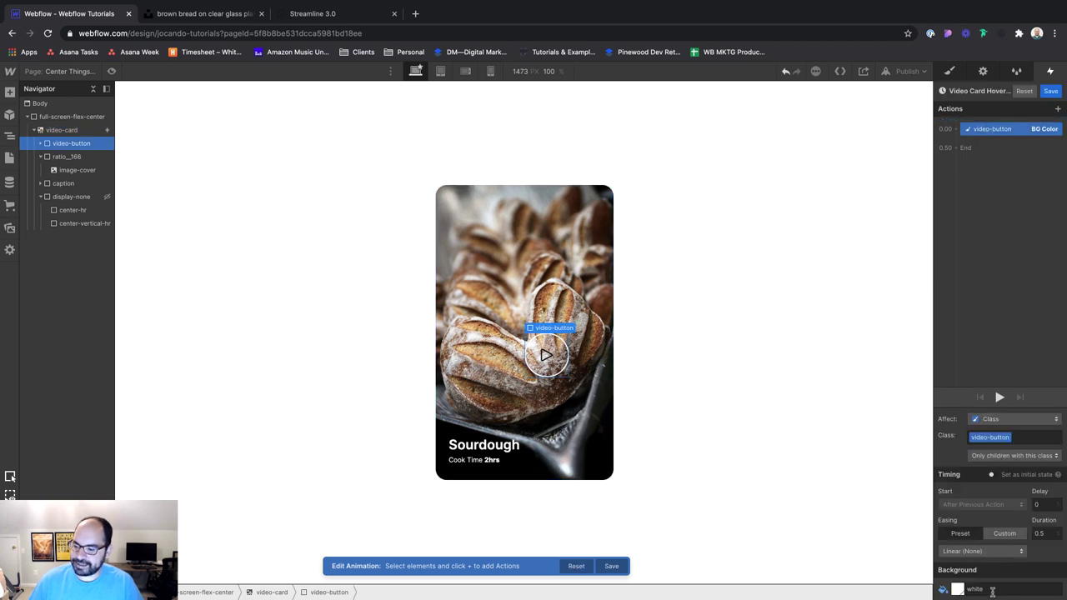
left_click(956, 589)
left_click(1048, 517)
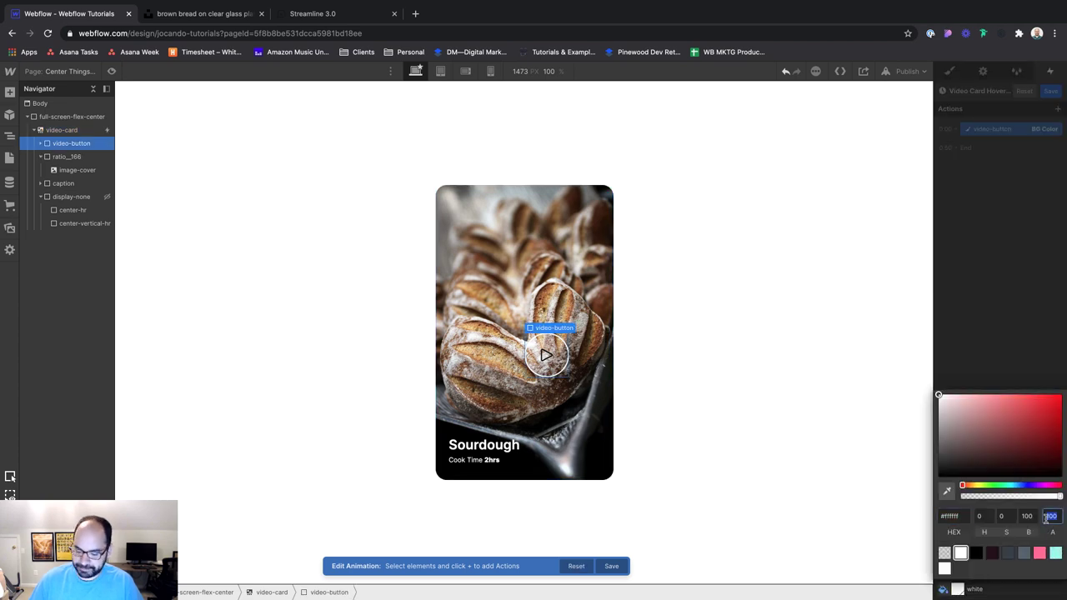
type("0")
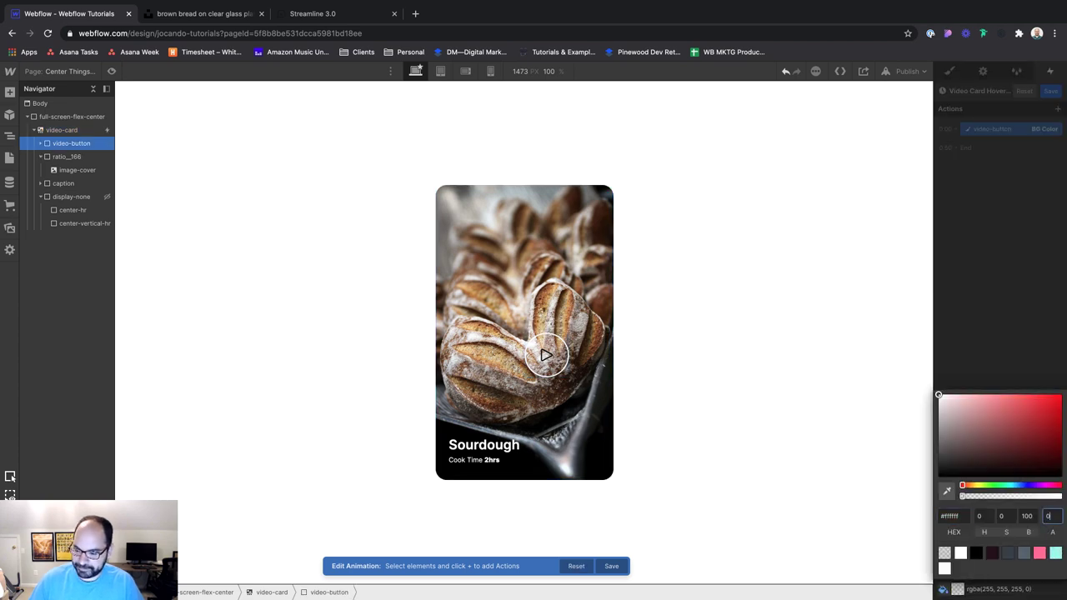
left_click(613, 566)
left_click(112, 71)
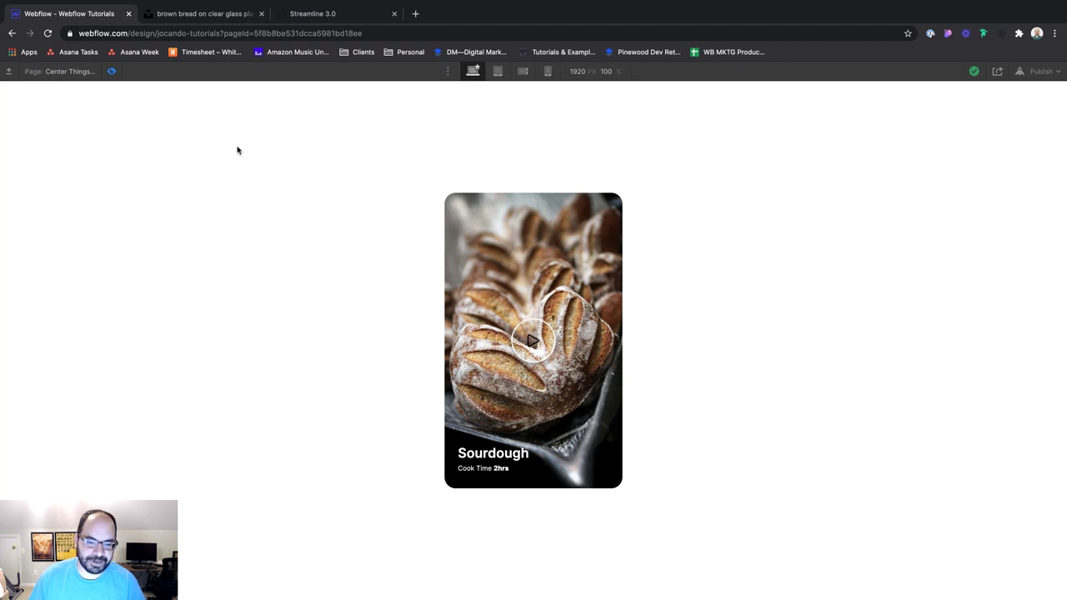
Step: Back in the Designer, hide video-button's largest box shadow (8px, 16px)
left_click(110, 72)
left_click(552, 342)
key("h")
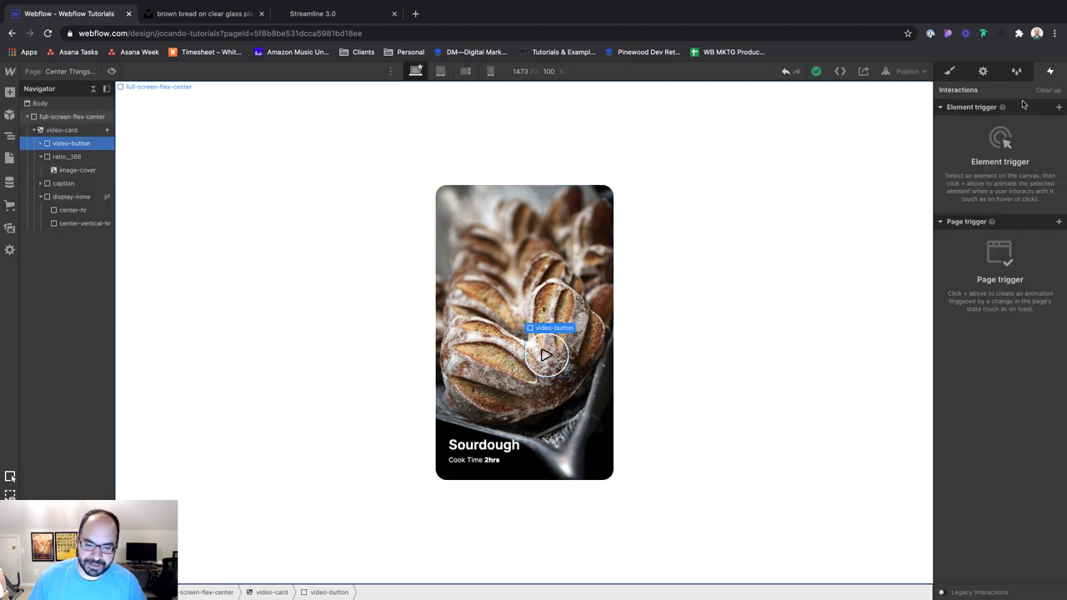
left_click(951, 73)
scroll(958, 440, "down", 10)
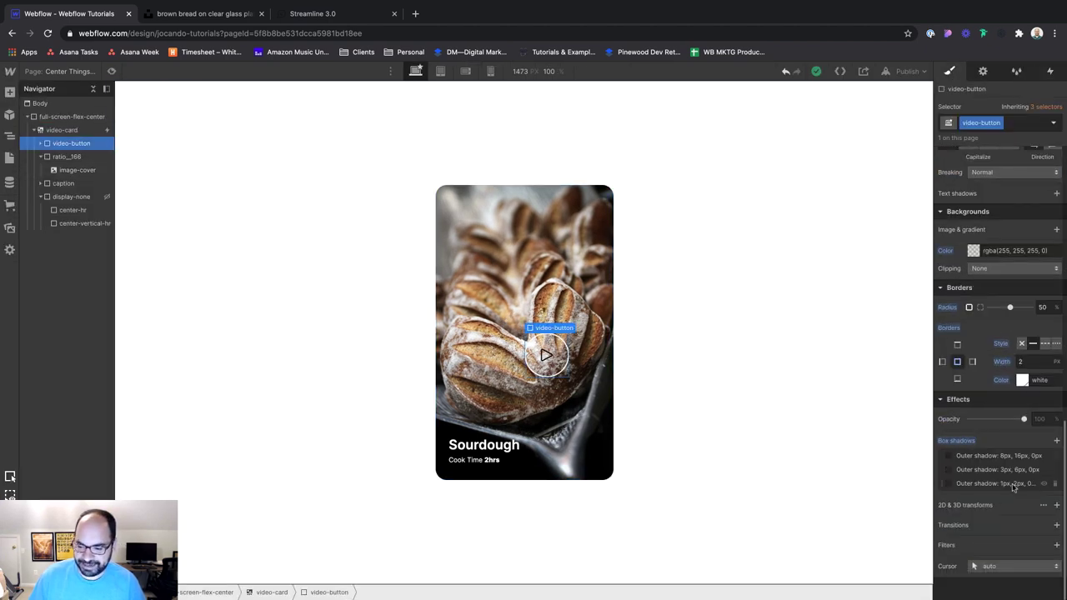
left_click(1045, 456)
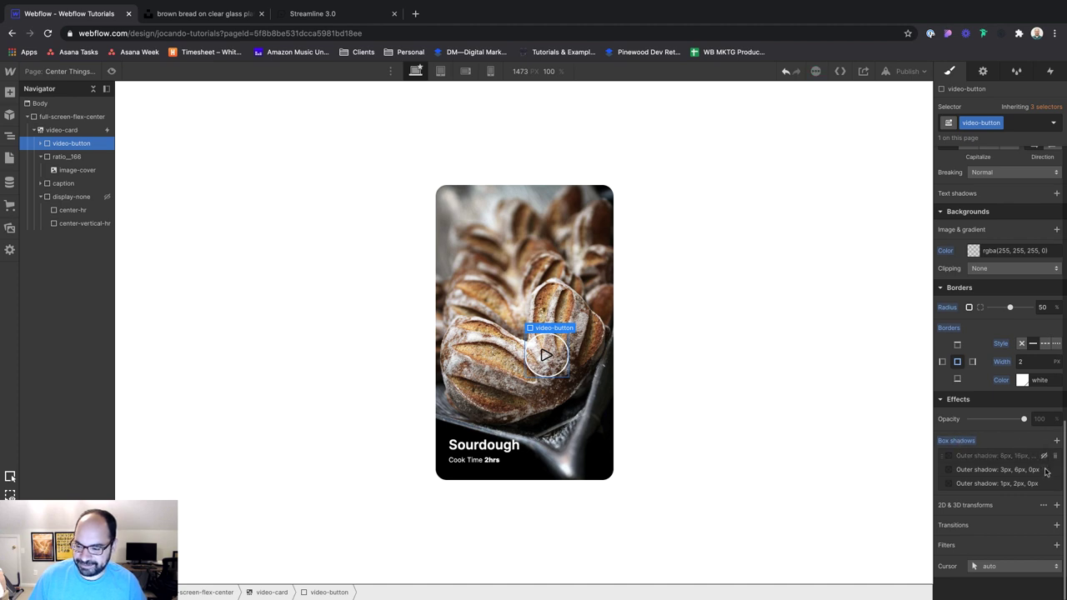
left_click(786, 329)
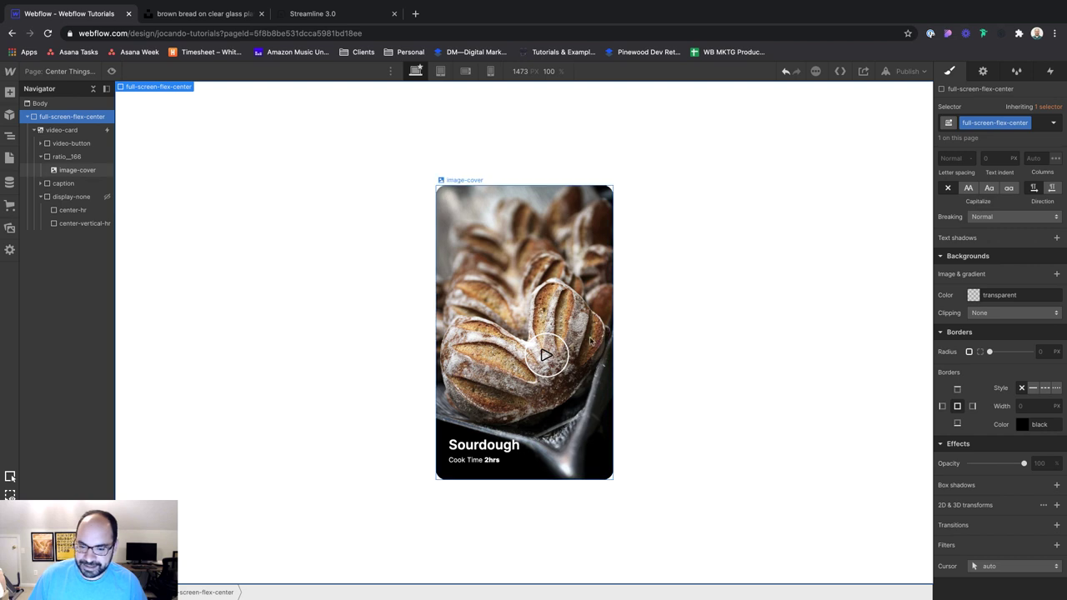
left_click(566, 347)
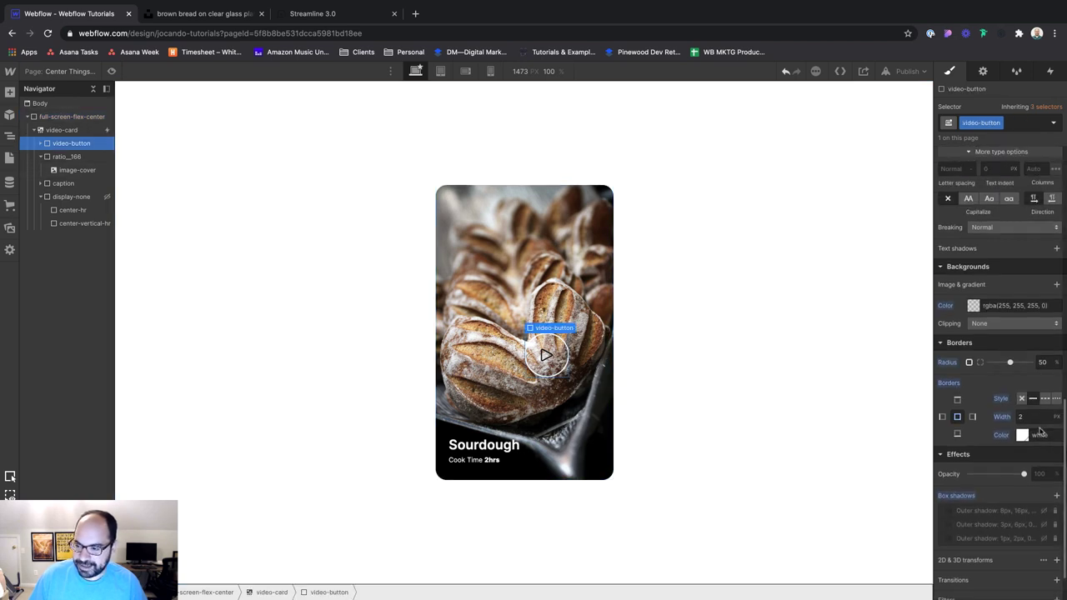
left_click(727, 365)
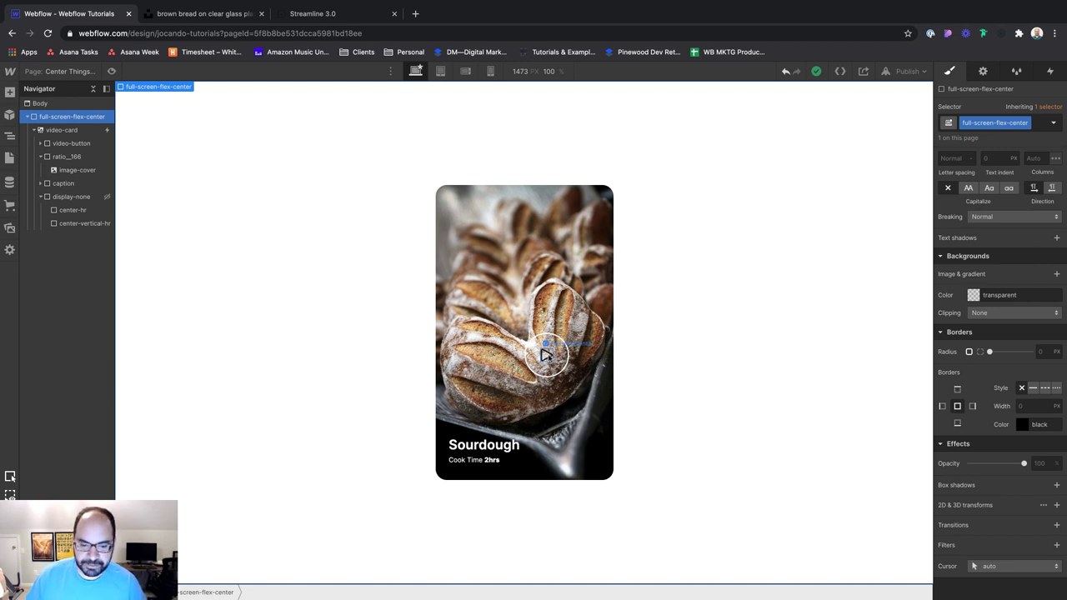
Step: Open the arrow icon's embed code and inspect the SVG's viewBox and path data
double_click(546, 354)
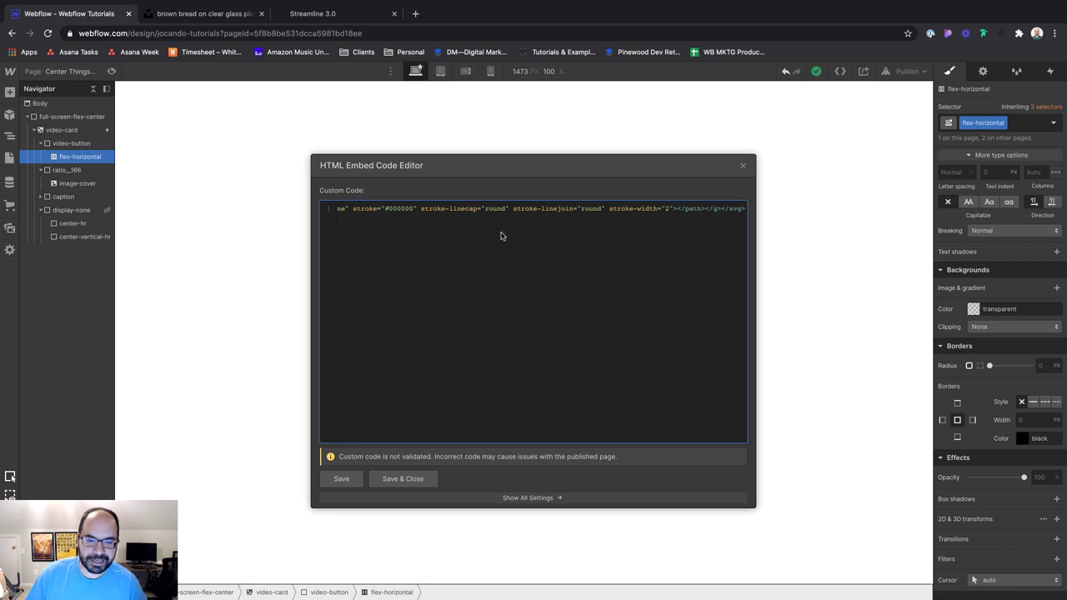
scroll(501, 236, "left", 10)
scroll(501, 236, "right", 10)
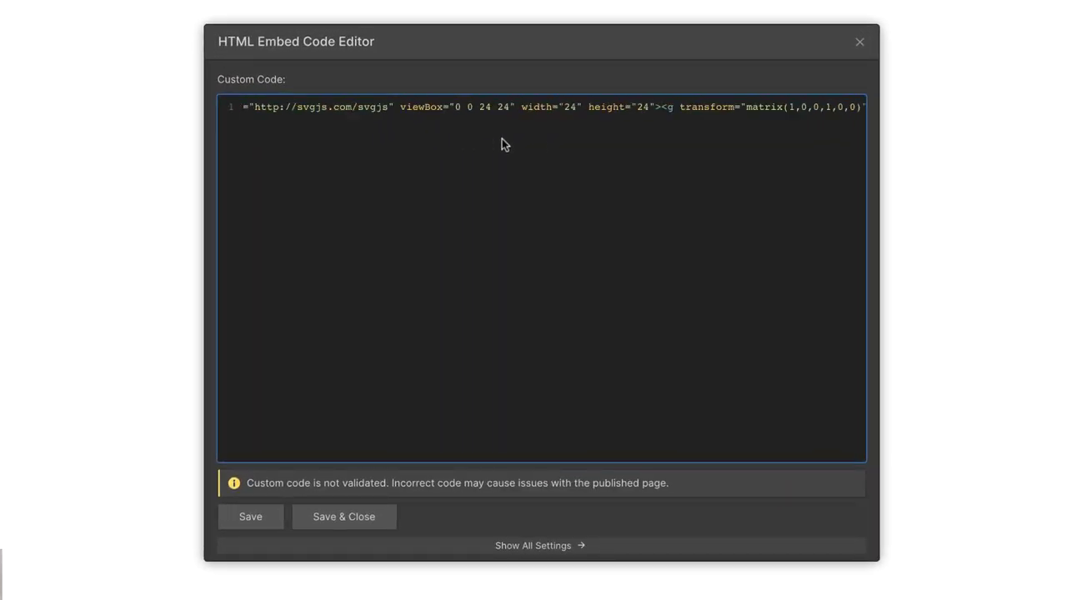
scroll(504, 144, "left", 10)
scroll(504, 144, "right", 10)
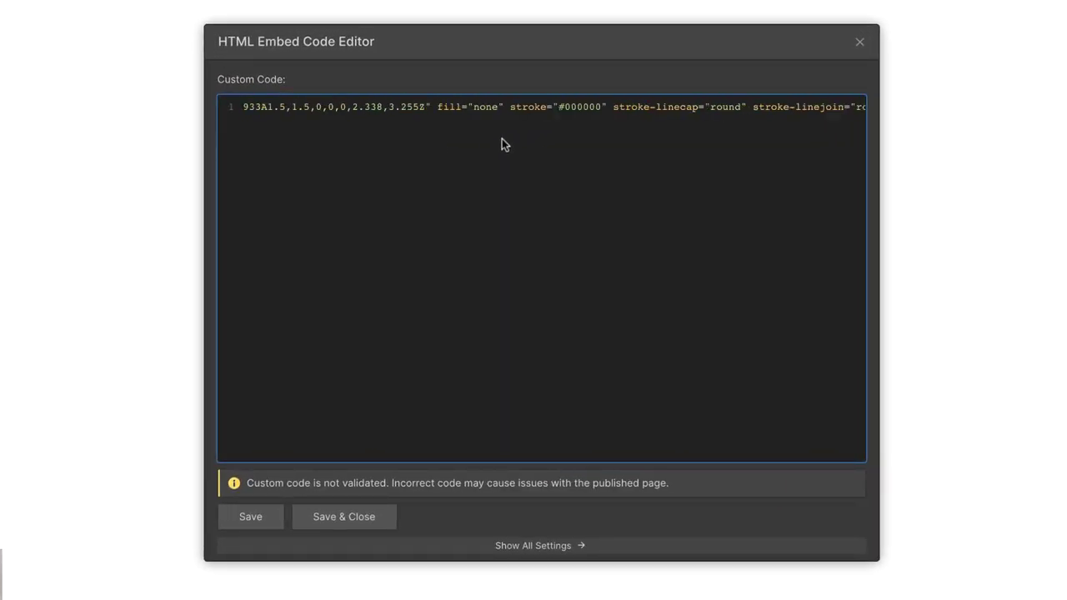
scroll(504, 144, "left", 10)
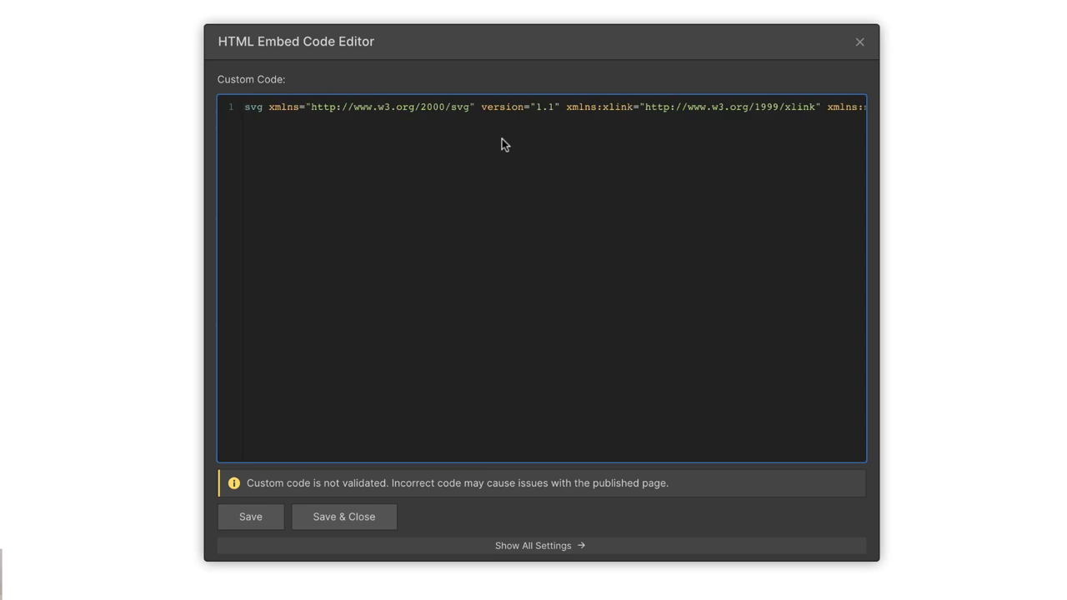
scroll(504, 144, "right", 5)
scroll(504, 144, "left", 5)
scroll(501, 139, "right", 10)
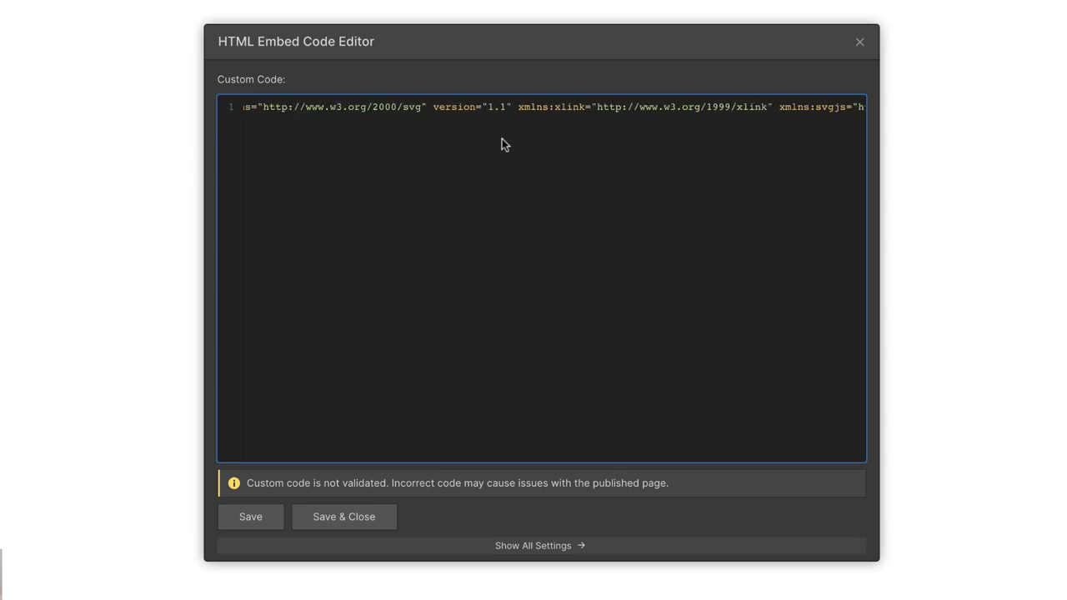
scroll(503, 144, "right", 10)
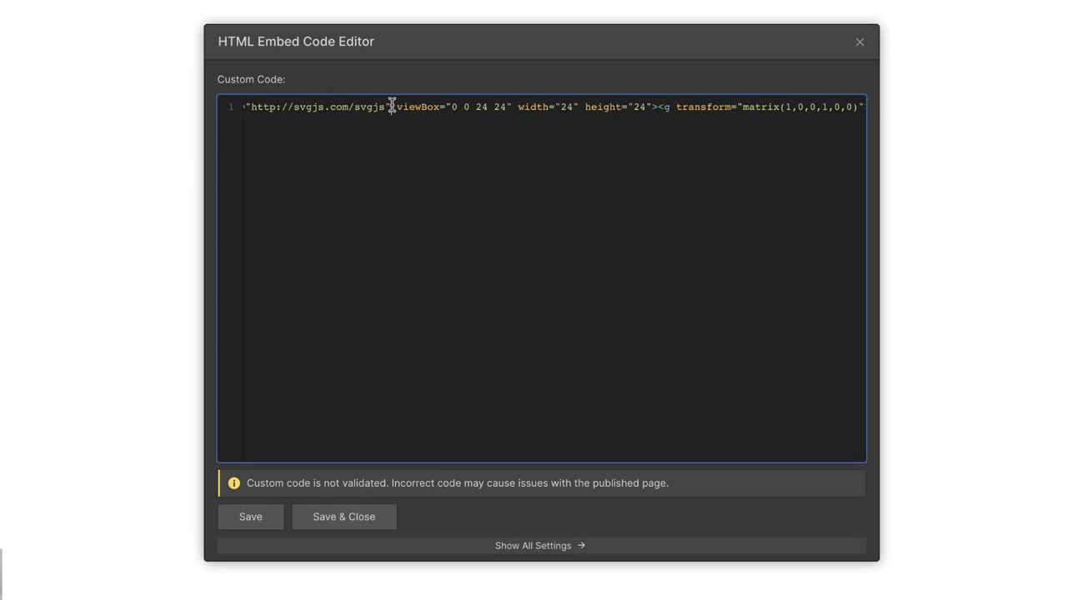
left_click_drag(392, 107, 512, 107)
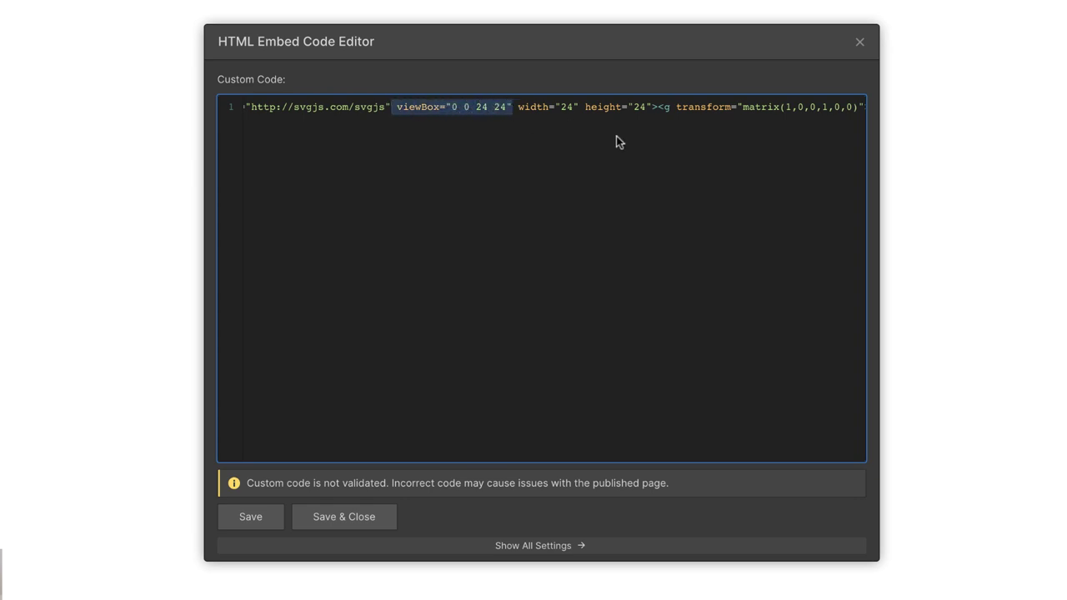
scroll(616, 141, "right", 8)
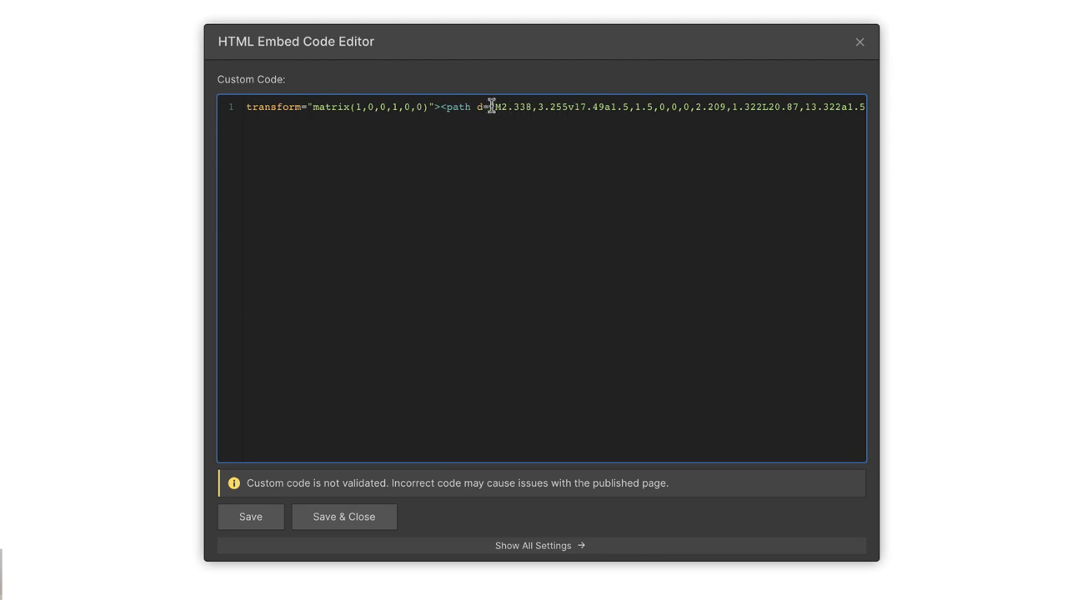
left_click_drag(491, 106, 766, 123)
scroll(766, 122, "right", 5)
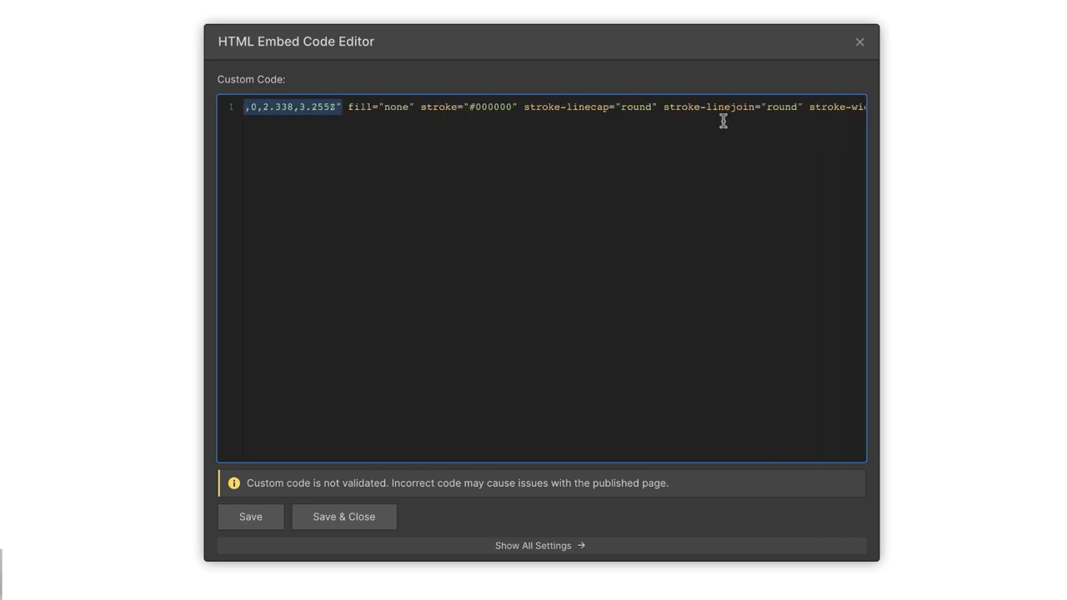
Step: Select and delete the arrow's #000000 stroke value in the embed code
left_click(418, 107)
left_click_drag(416, 107, 518, 106)
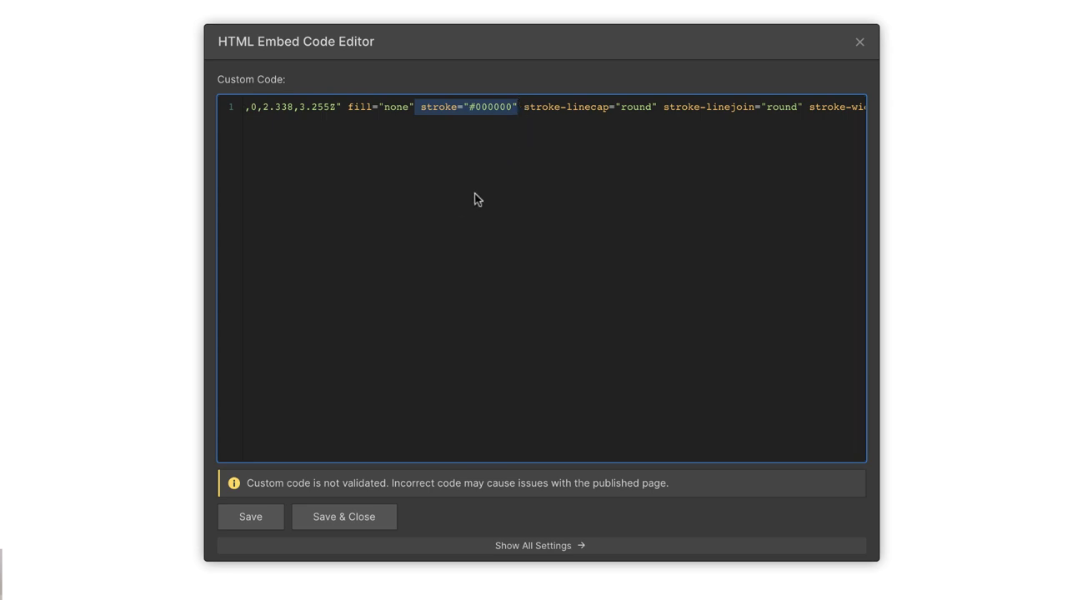
double_click(498, 107)
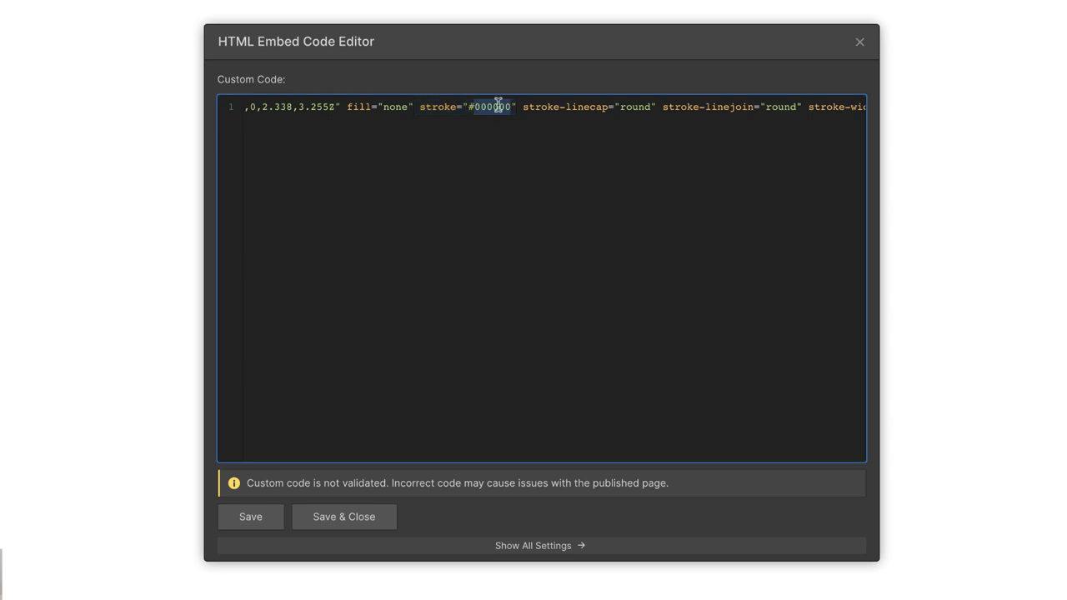
left_click(350, 519)
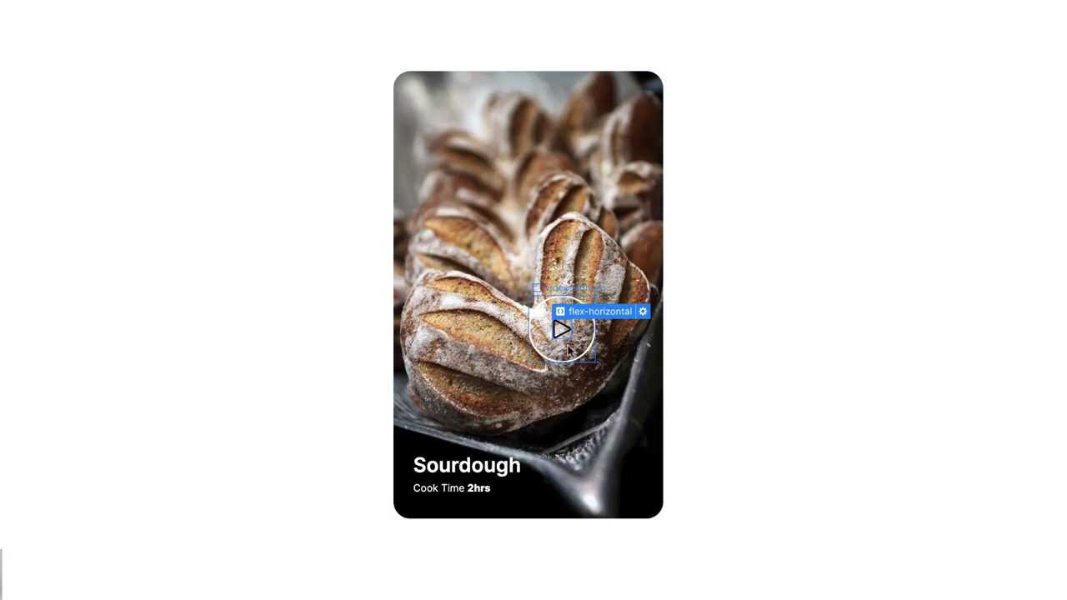
double_click(553, 298)
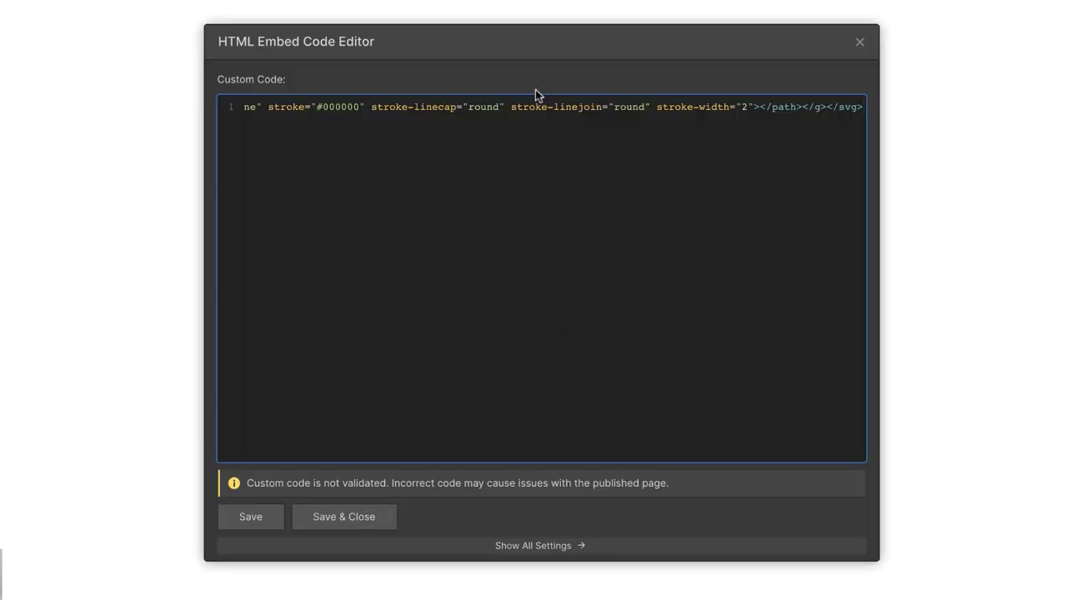
double_click(346, 107)
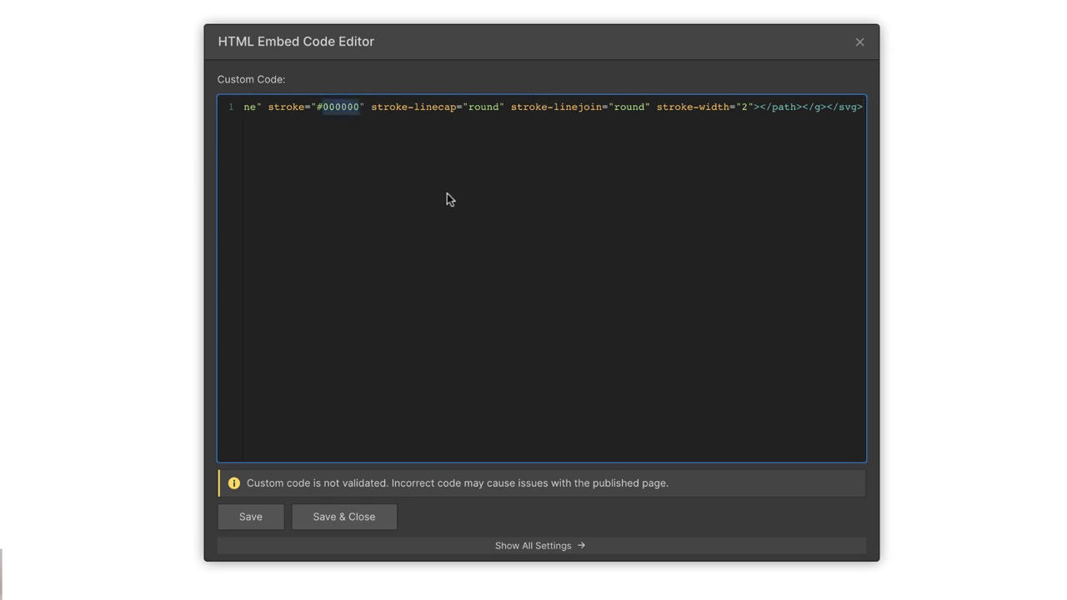
key("BackSpace")
key("BackSpace")
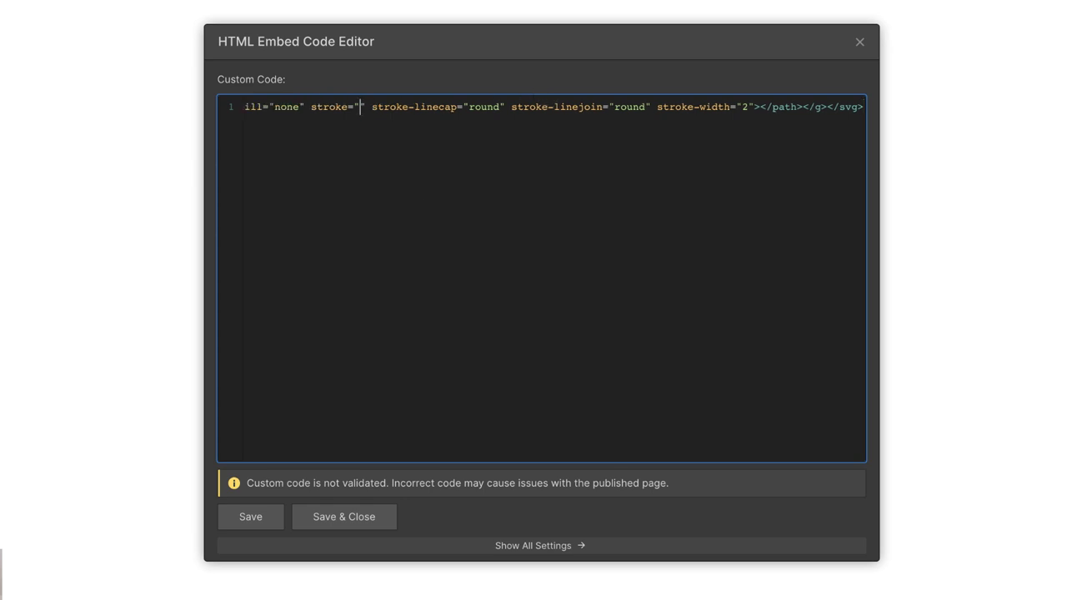
Step: Save the stroke as white, then reopen the embed and enter currentColor as the stroke
type("white")
left_click(356, 530)
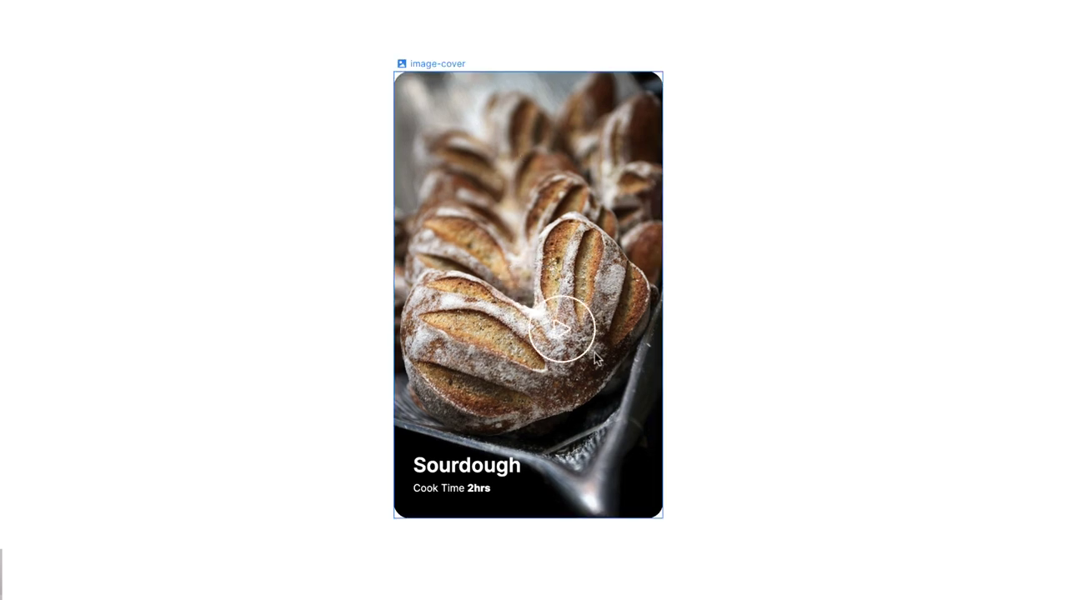
double_click(563, 329)
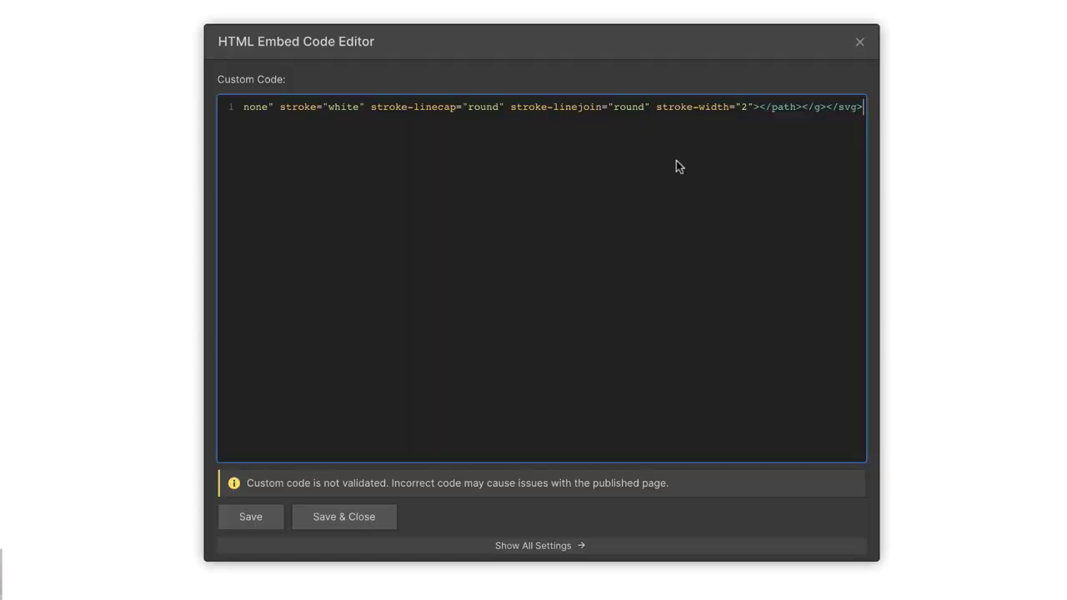
scroll(412, 114, "left", 3)
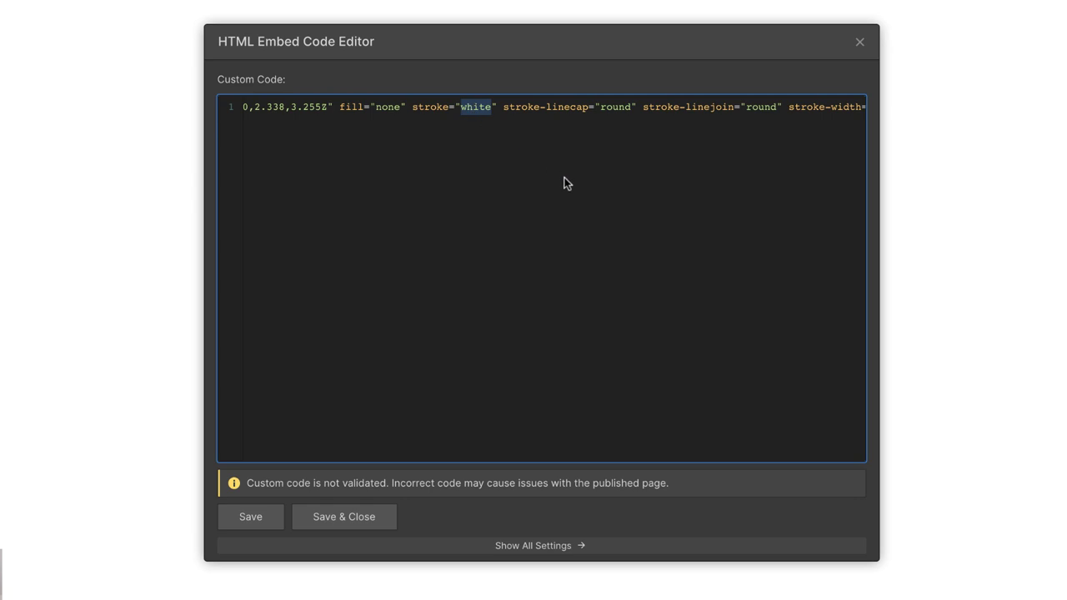
type("currentColor")
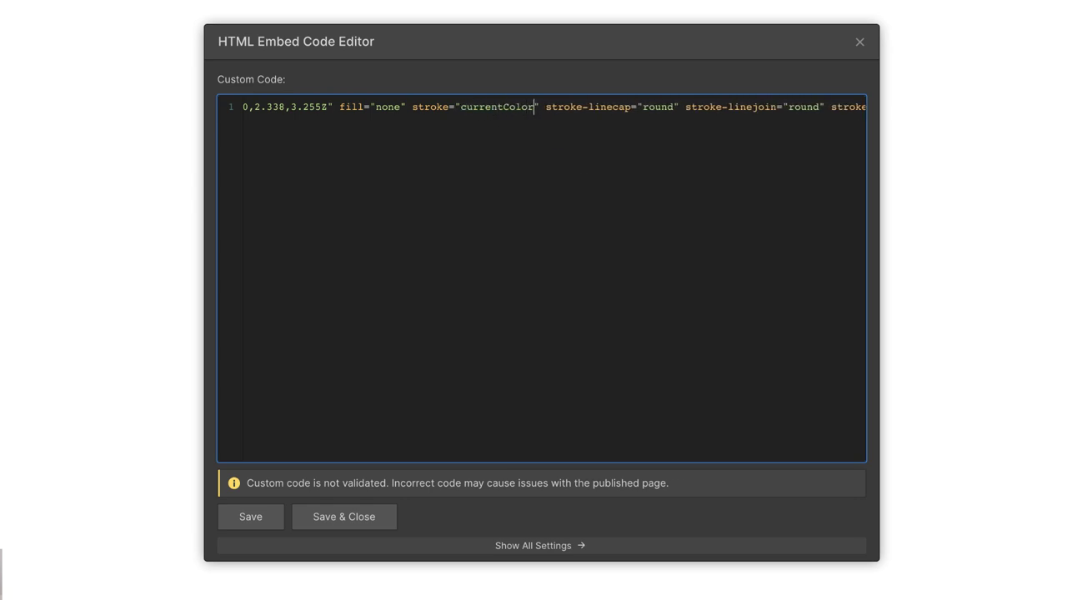
left_click(319, 511)
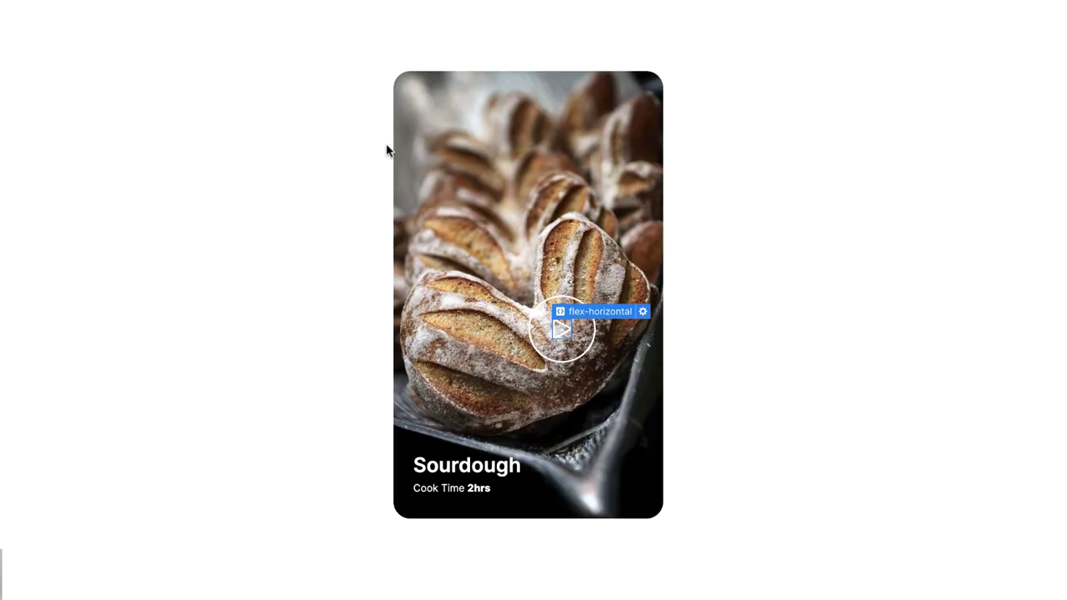
left_click(549, 302)
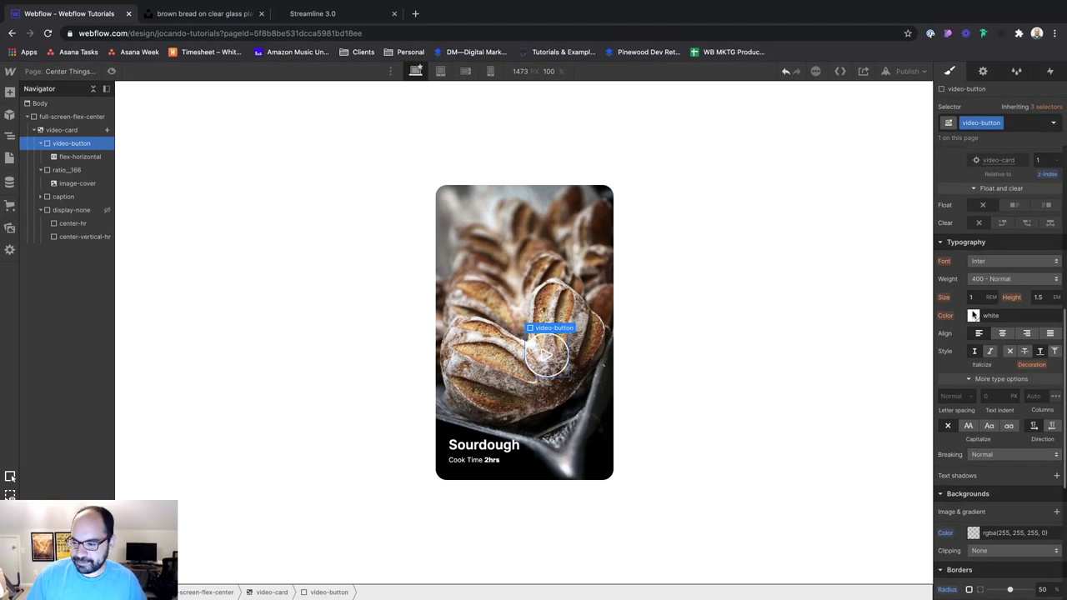
left_click(973, 315)
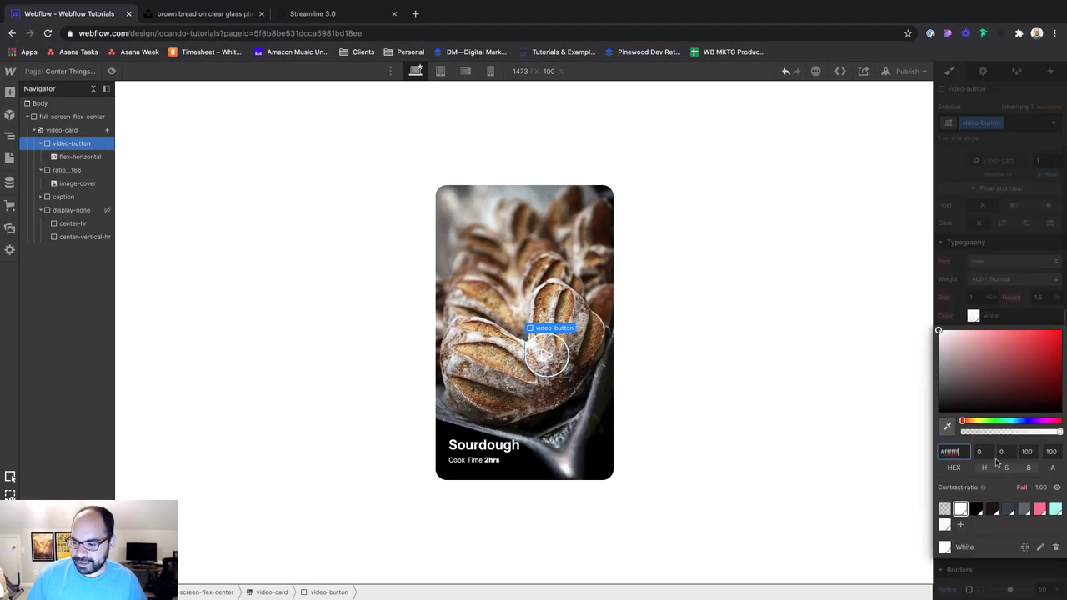
left_click(962, 509)
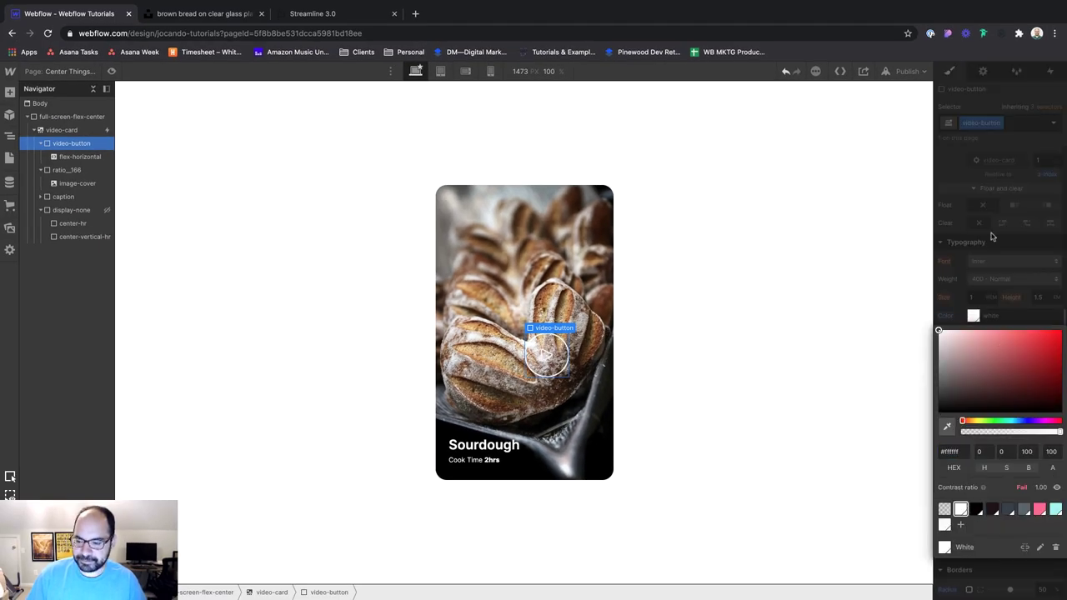
left_click(672, 289)
left_click(672, 288)
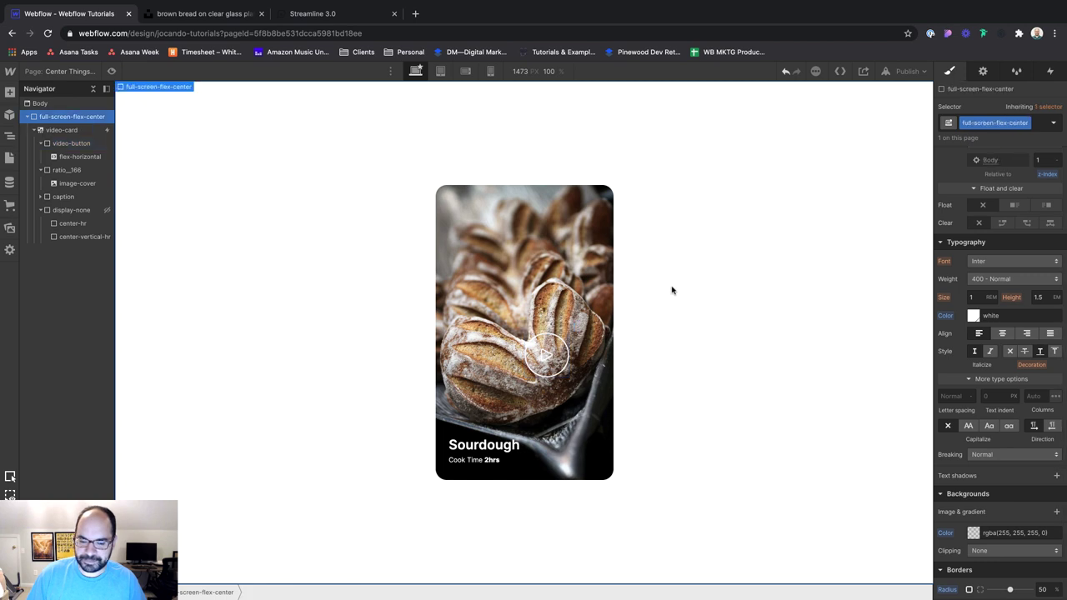
left_click(542, 355)
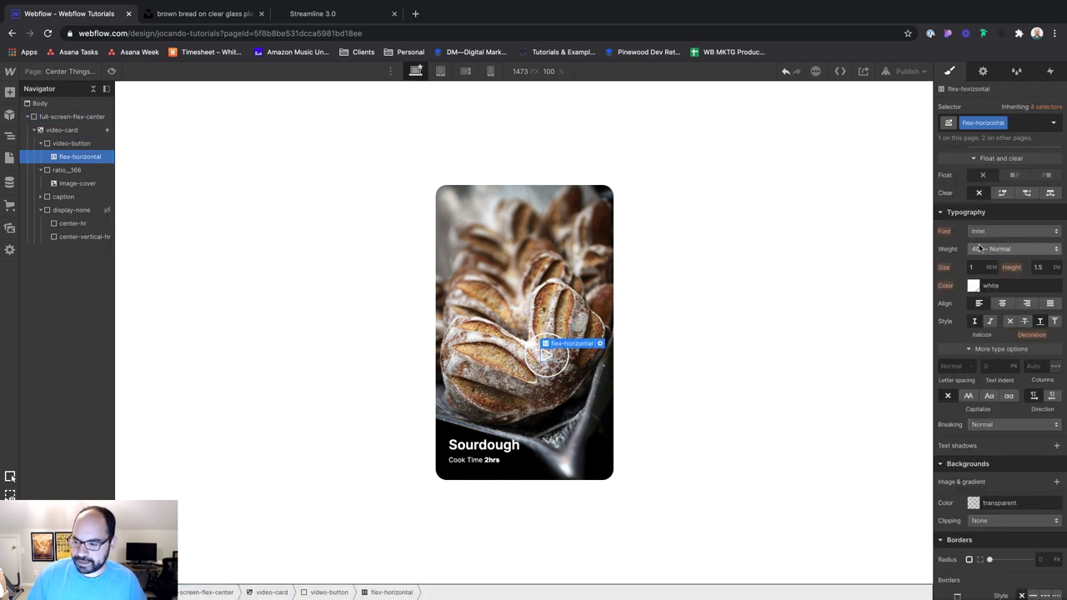
left_click(546, 355)
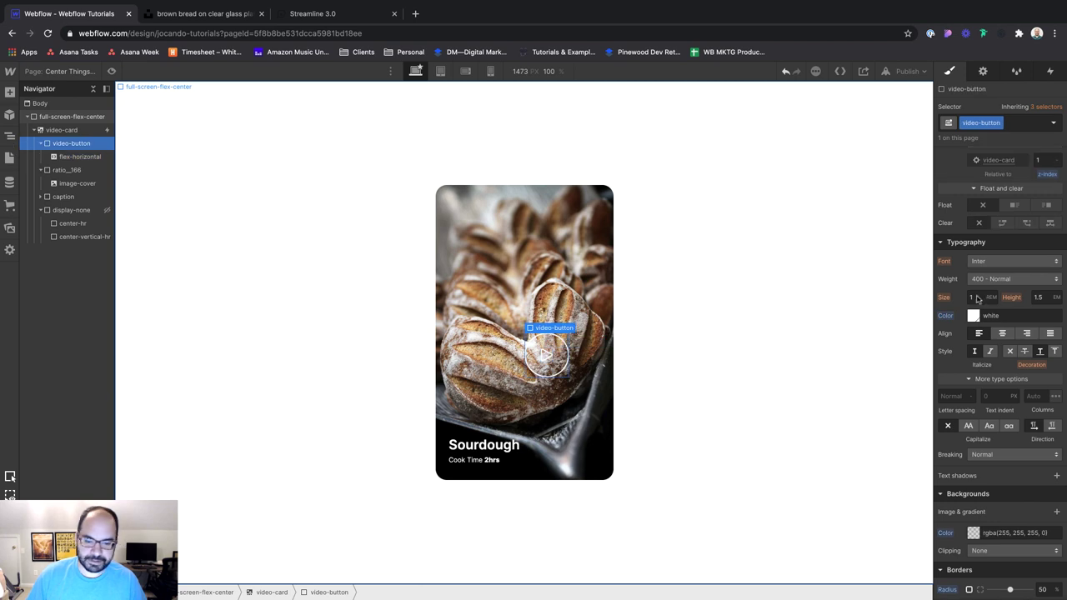
left_click(974, 315)
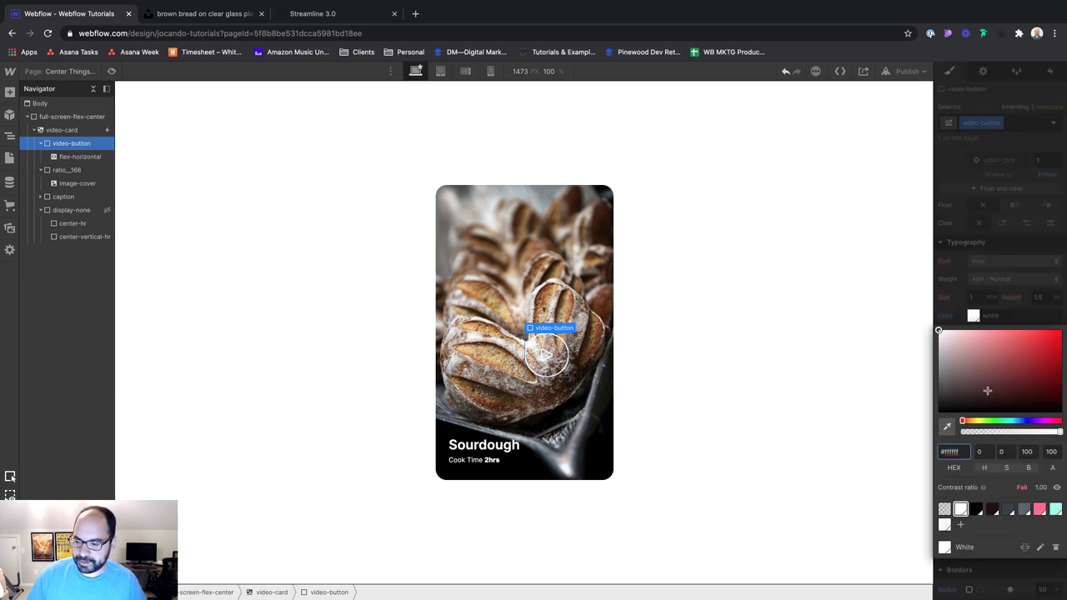
left_click_drag(939, 331, 938, 362)
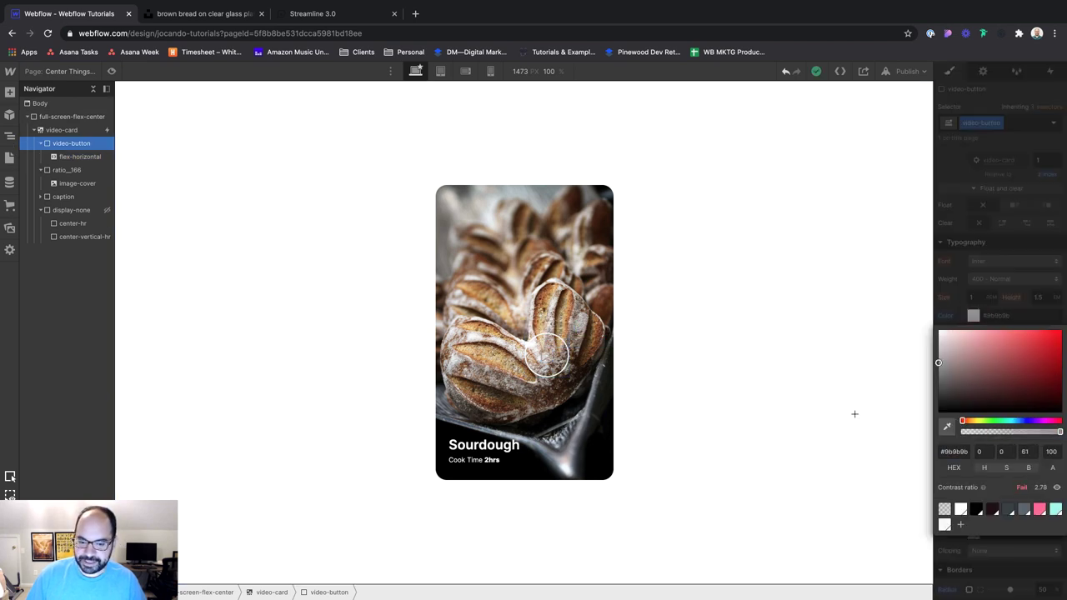
left_click_drag(1040, 358, 1065, 362)
left_click_drag(1028, 421, 1030, 421)
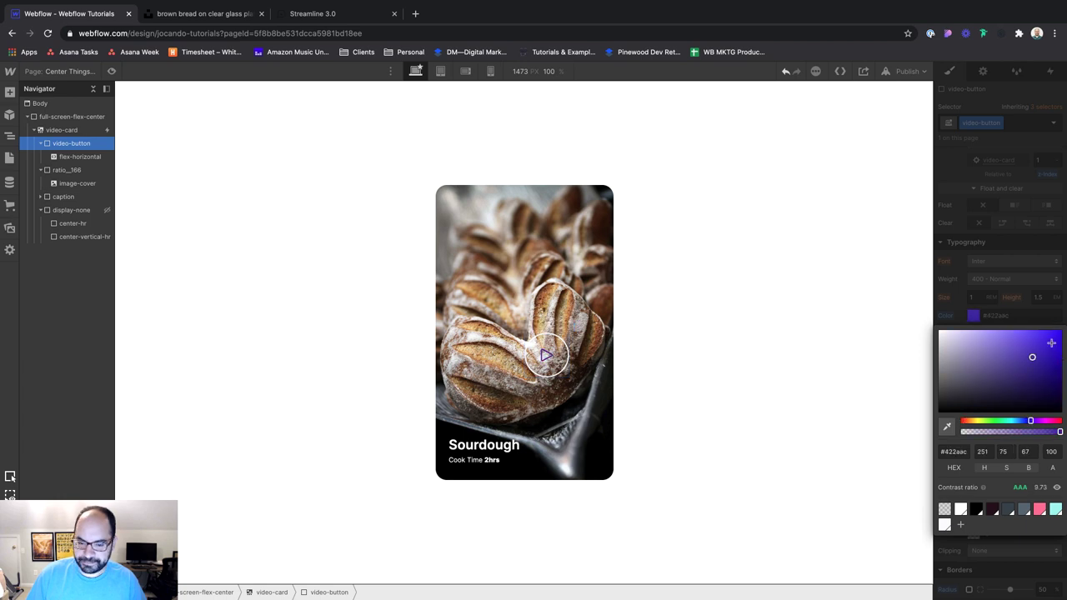
left_click_drag(1032, 353, 828, 265)
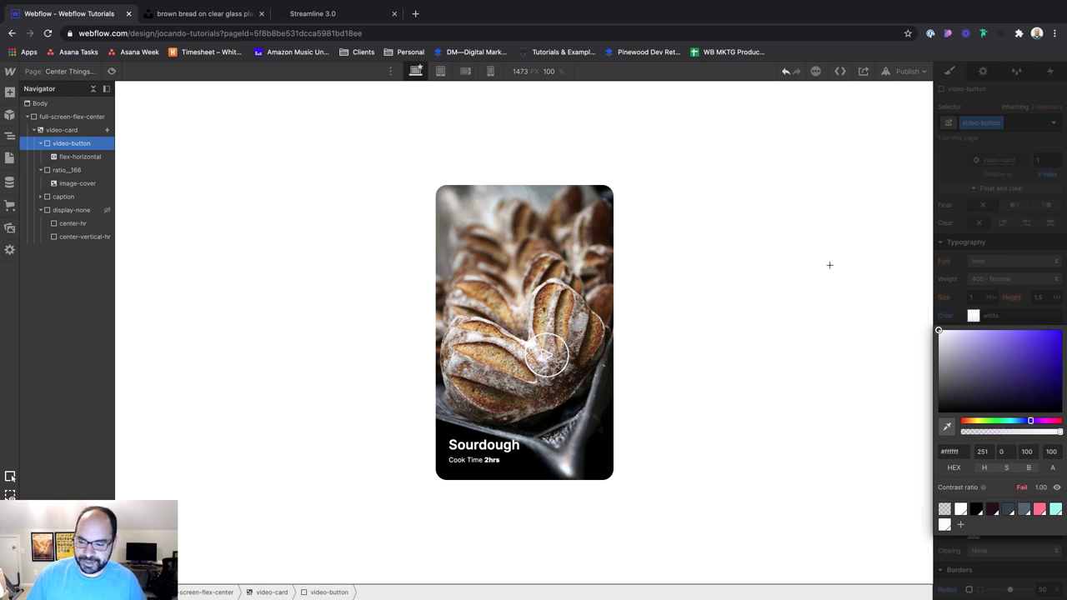
left_click(1007, 222)
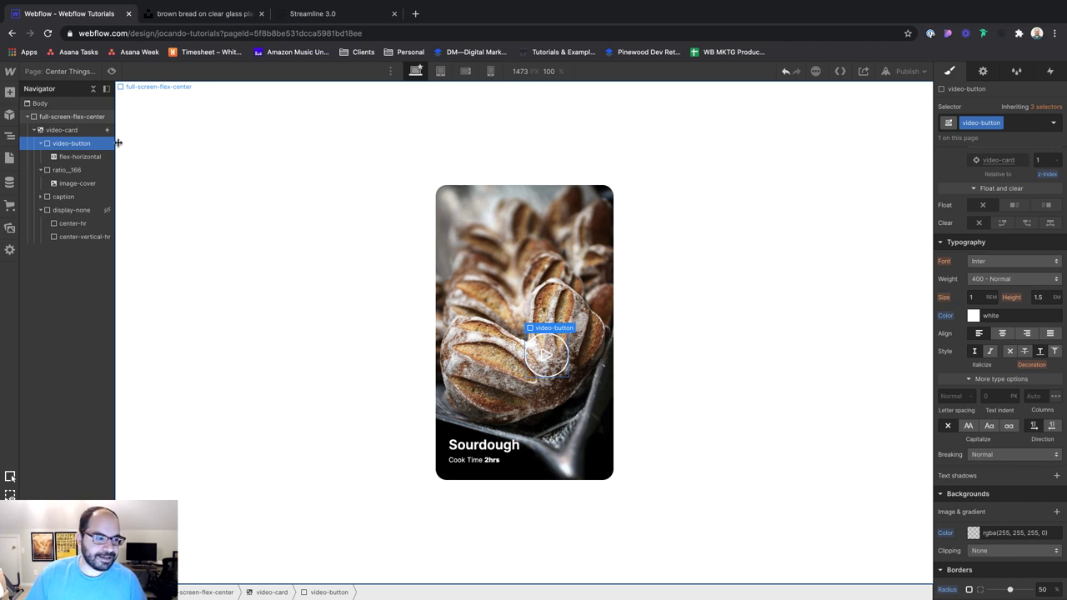
Step: Add a black Text Color action for video-button to Video Card Hover ON and save
left_click(71, 130)
left_click(1050, 71)
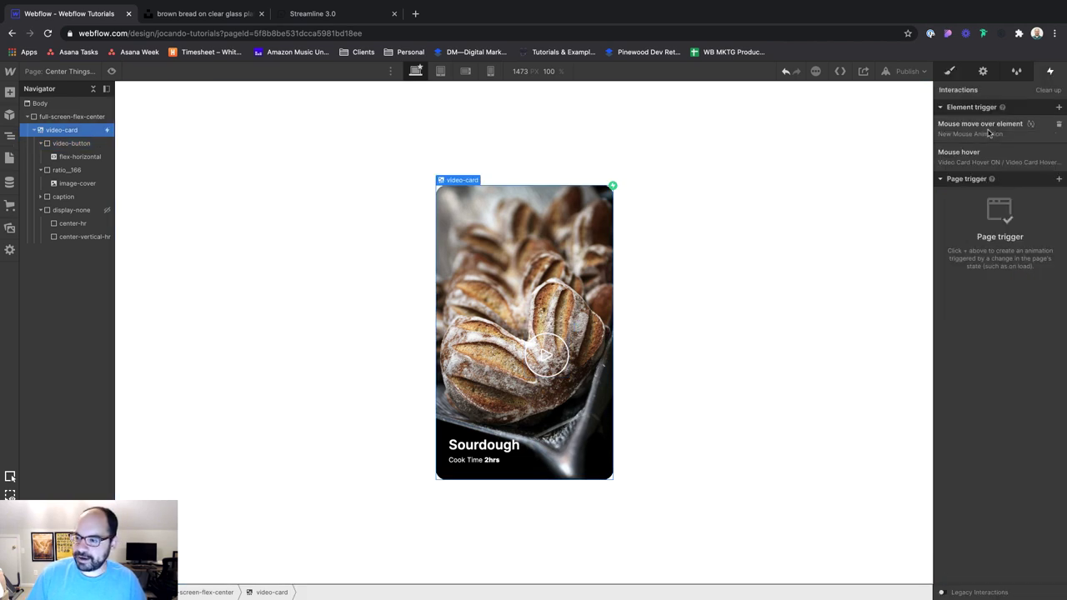
left_click(989, 165)
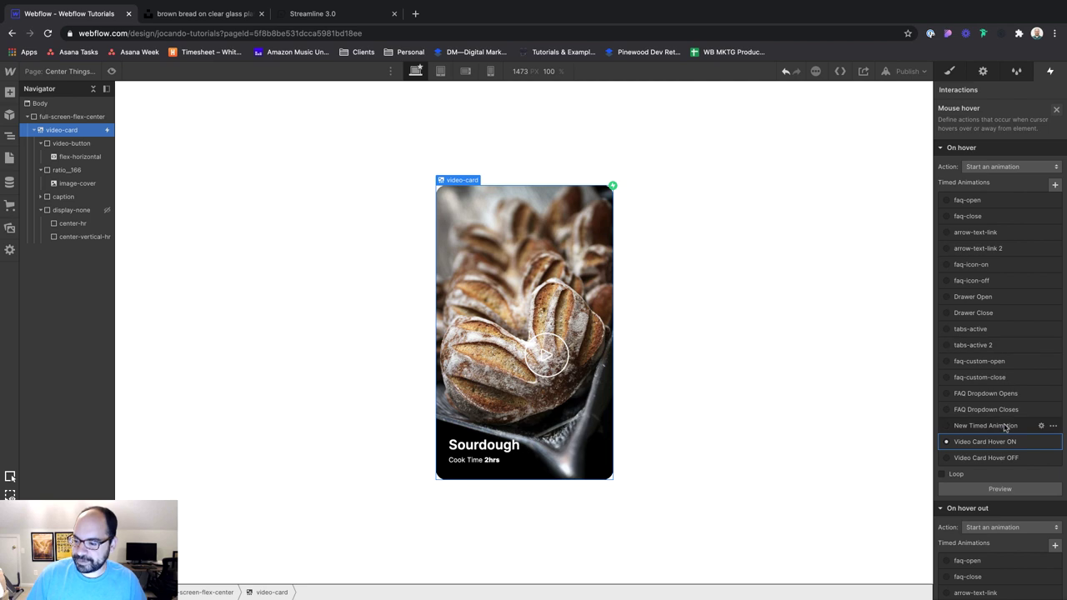
left_click(1041, 442)
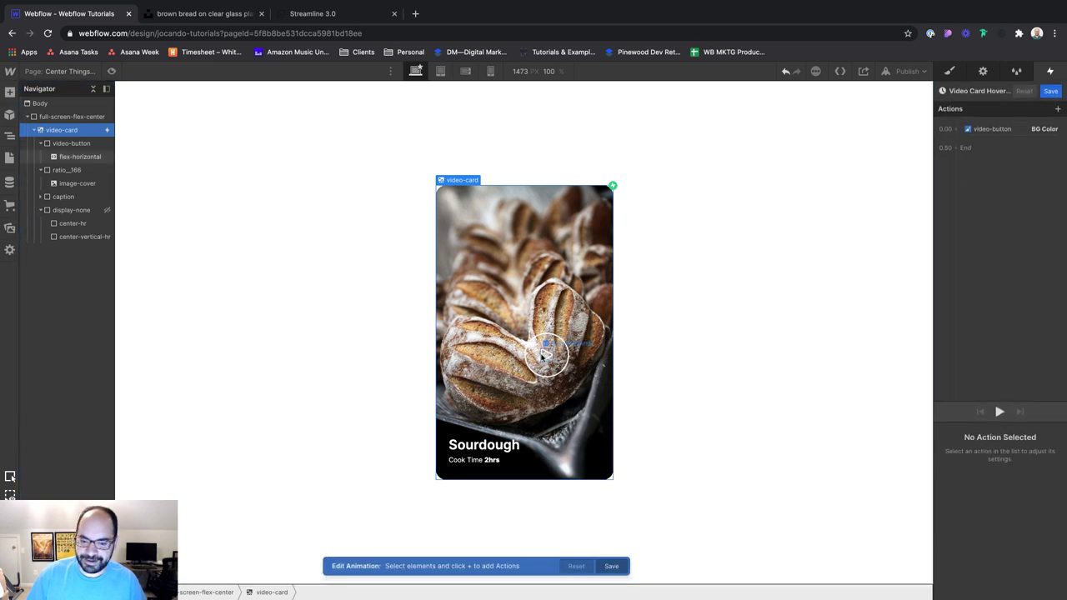
left_click(544, 357)
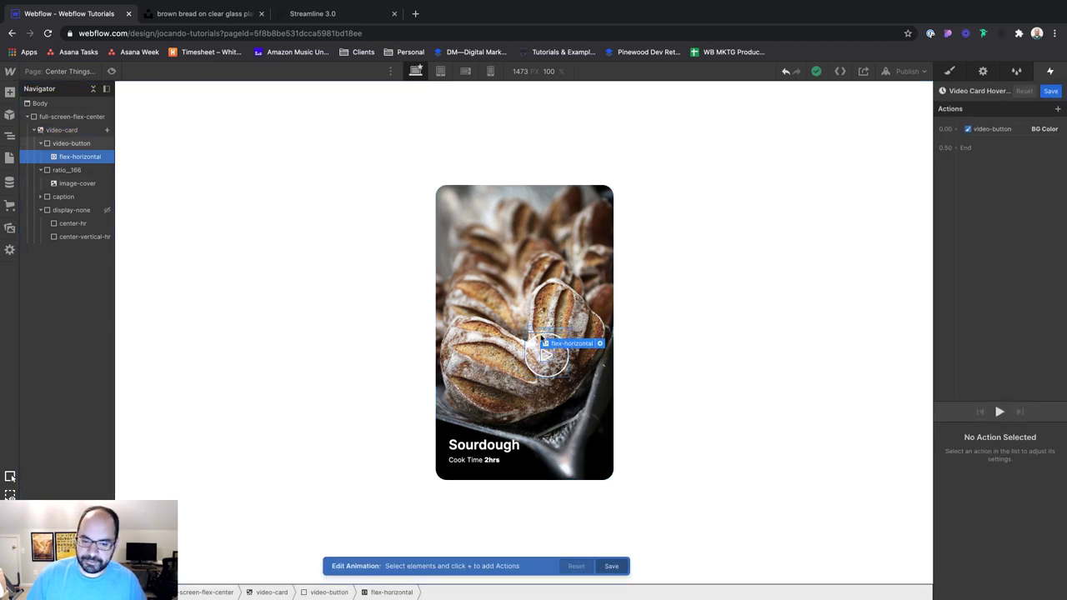
left_click(994, 130)
left_click(957, 129)
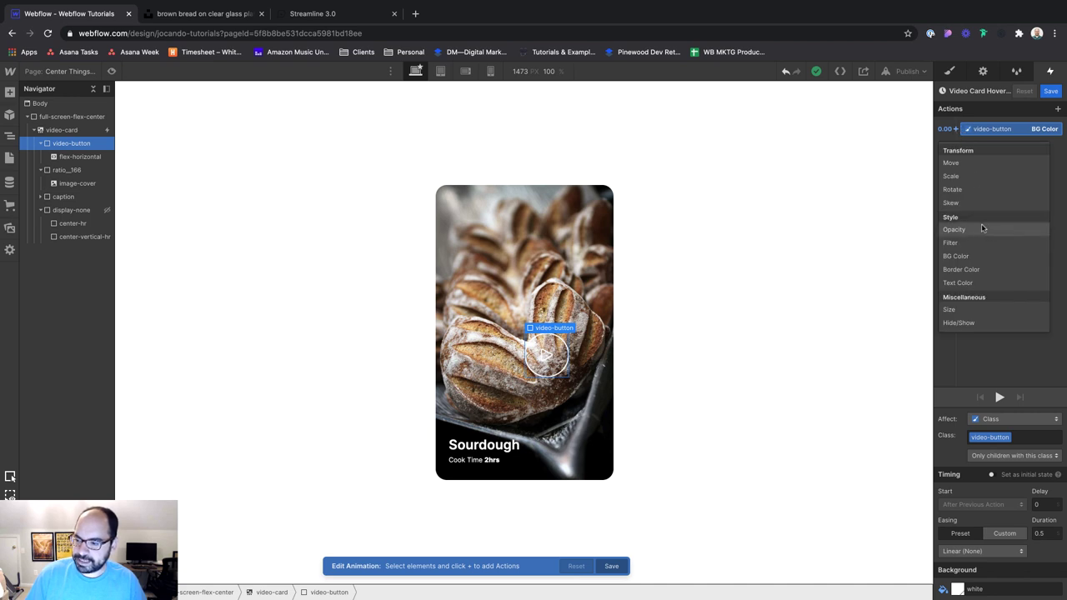
left_click(972, 283)
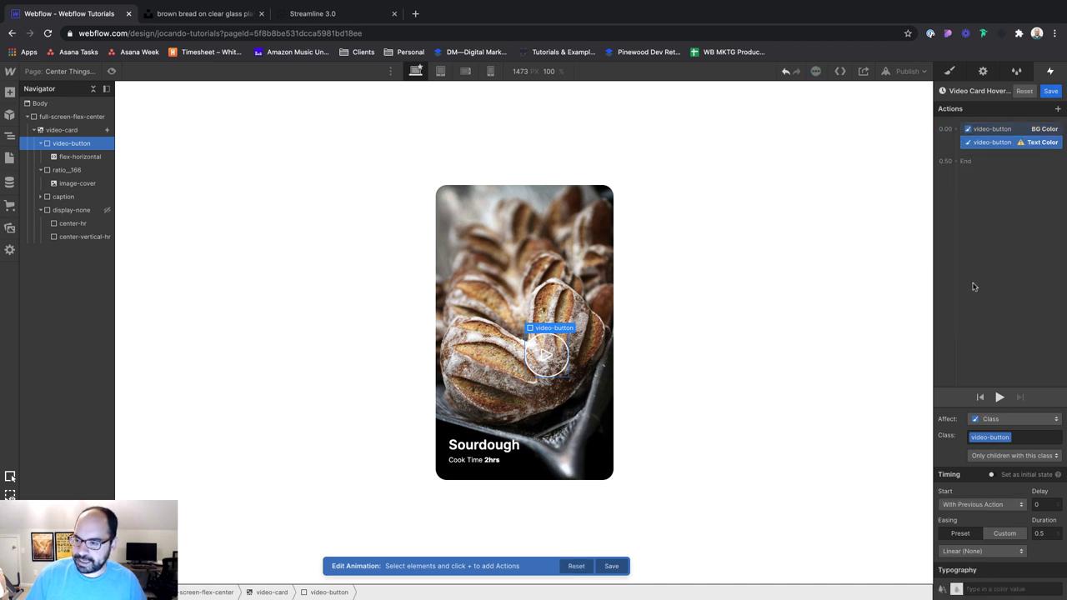
left_click(951, 590)
left_click(977, 554)
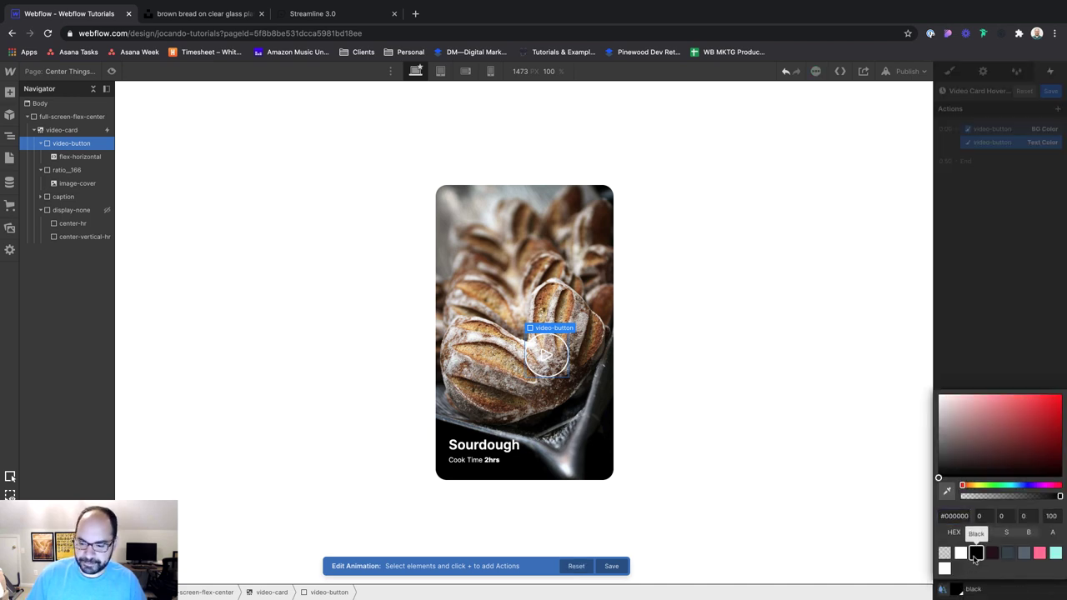
left_click(1035, 220)
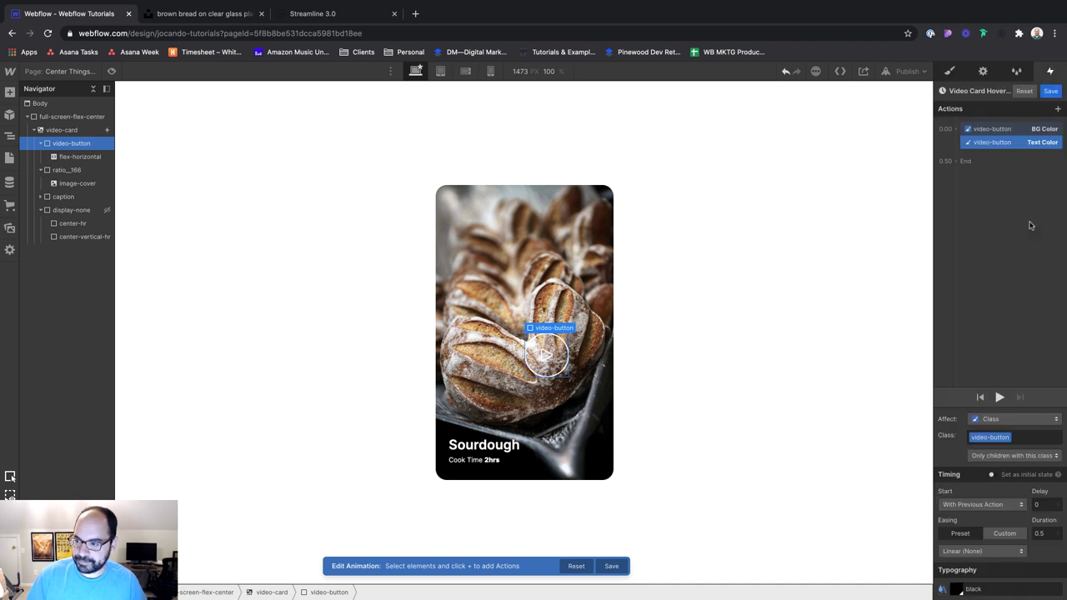
left_click(1052, 92)
Step: Add a white Text Color action for video-button to Video Card Hover OFF and save
scroll(1006, 400, "down", 2)
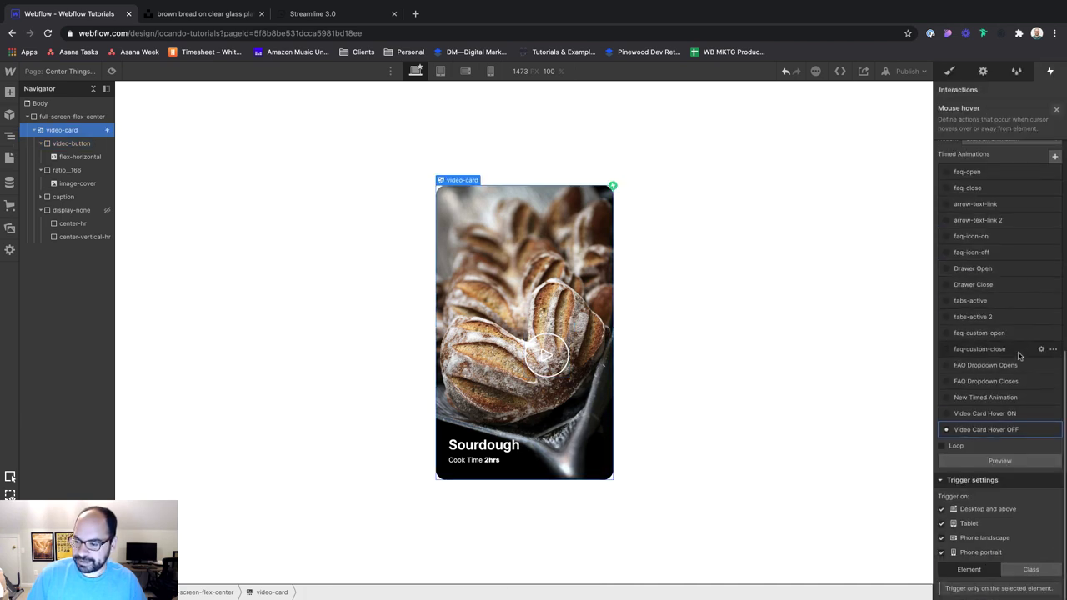
left_click(1006, 428)
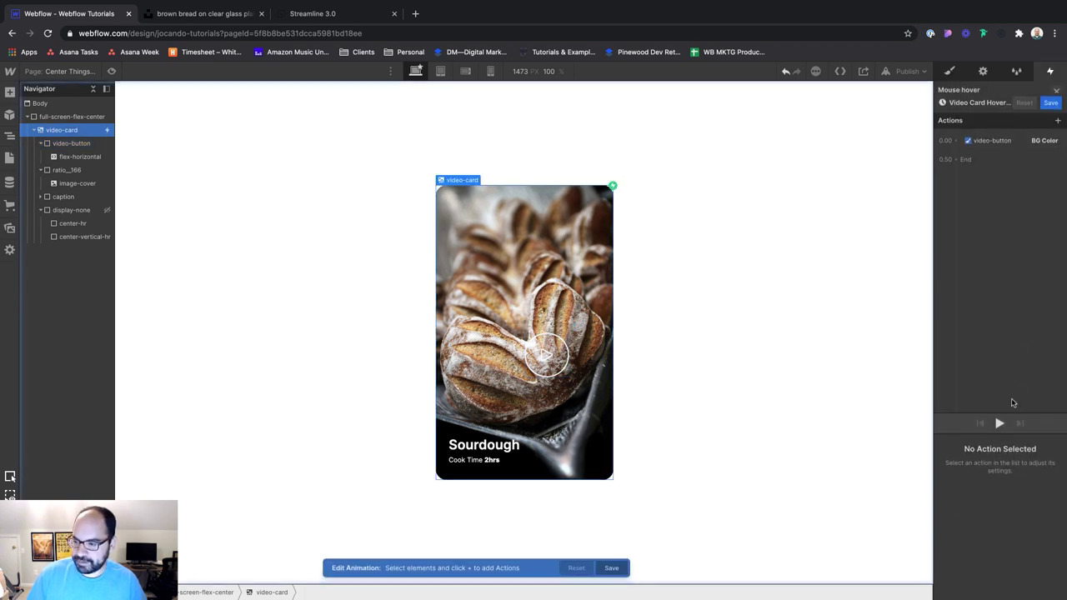
left_click(965, 130)
left_click(962, 131)
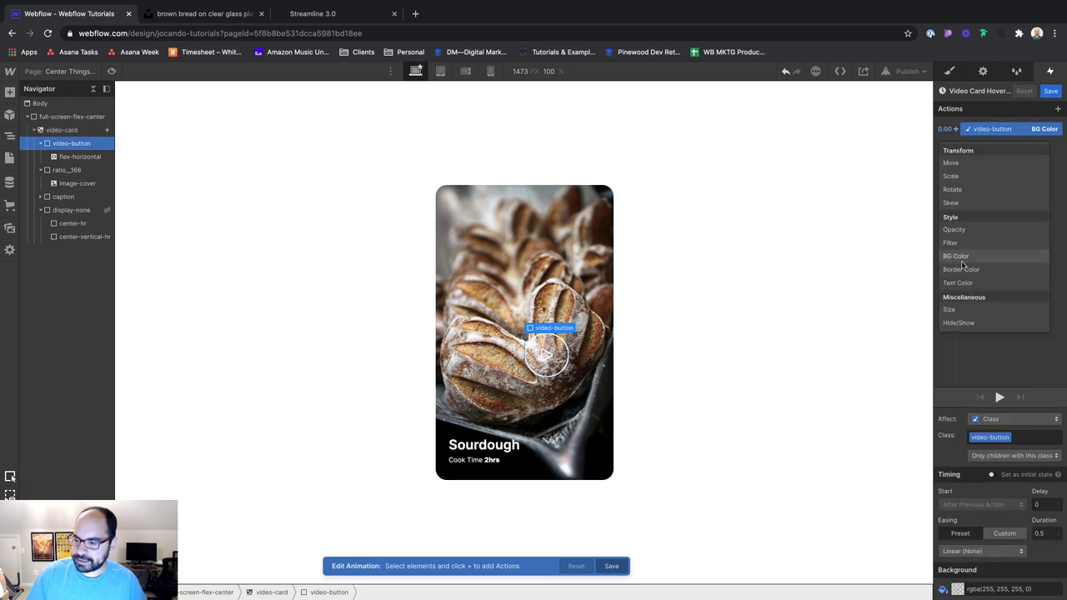
left_click(967, 282)
left_click(957, 589)
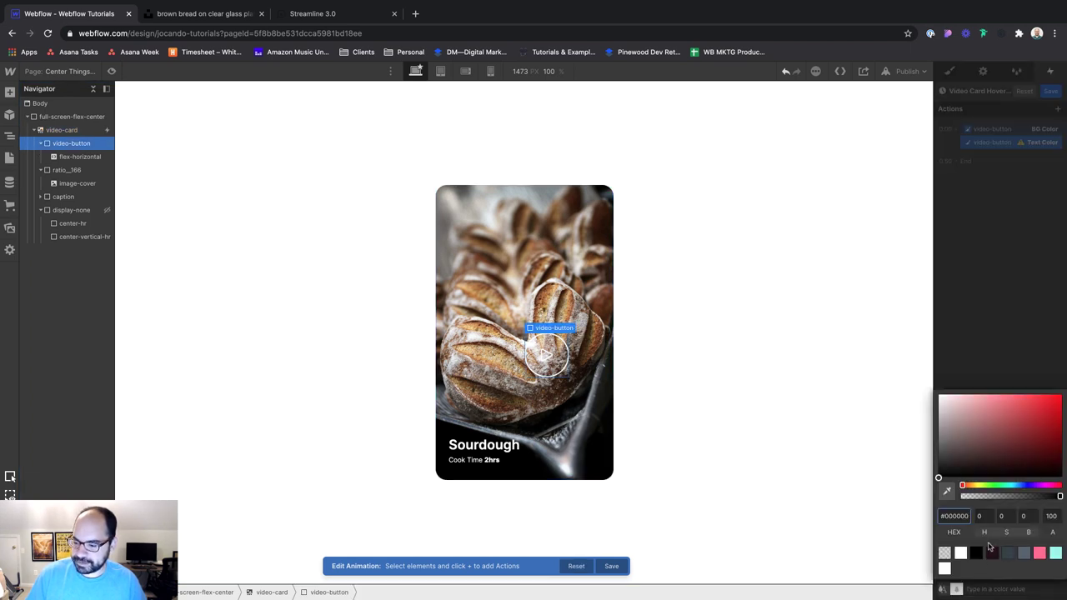
left_click(960, 553)
left_click(996, 293)
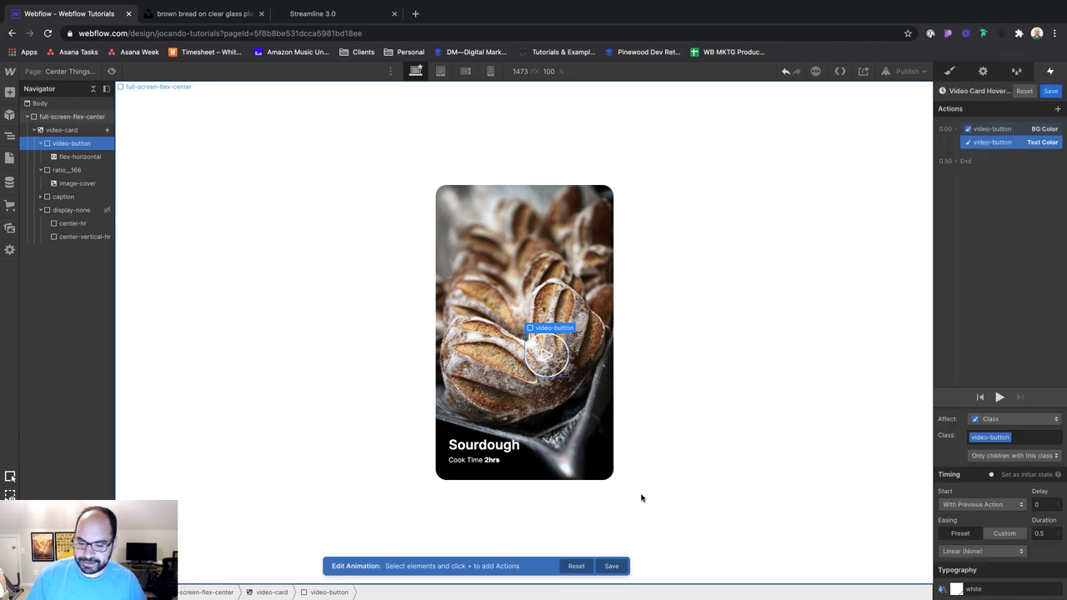
left_click(621, 567)
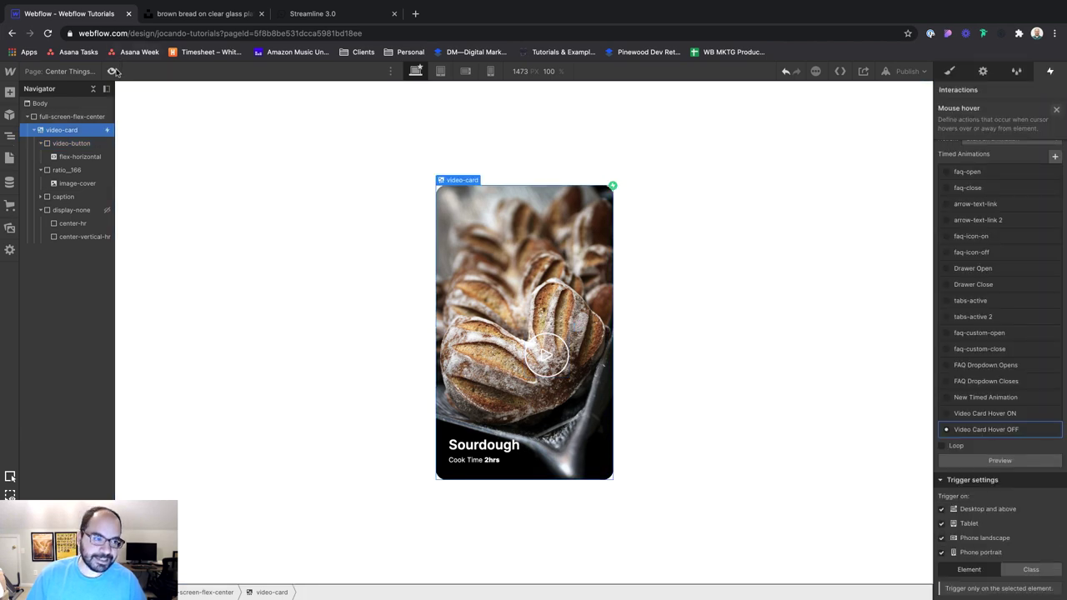
Step: Preview the page (Super+Shift+P) to test the play button filling white with a black arrow
key("super+shift+p")
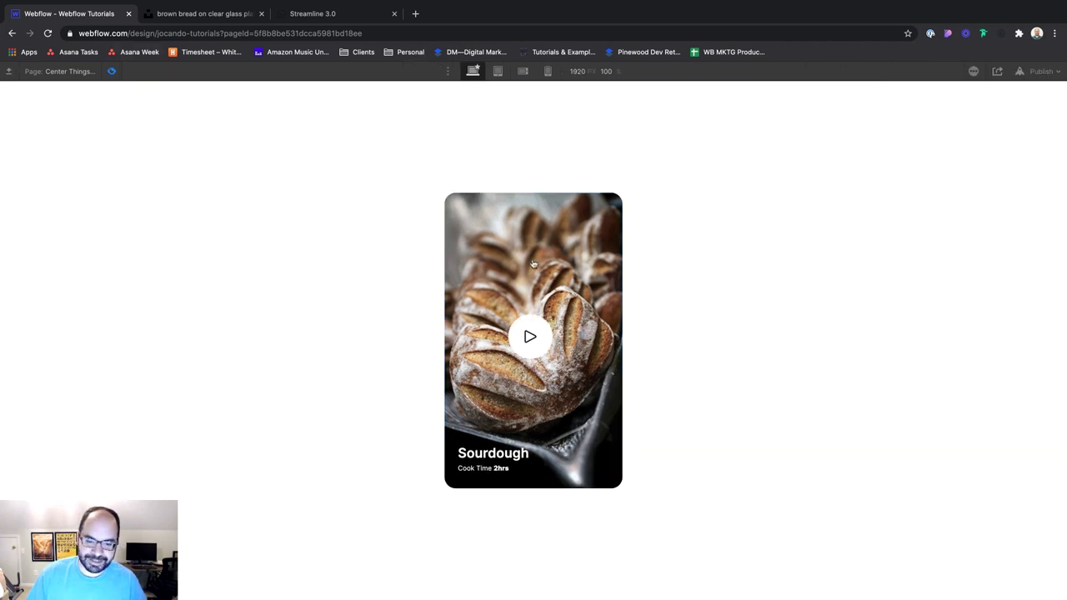